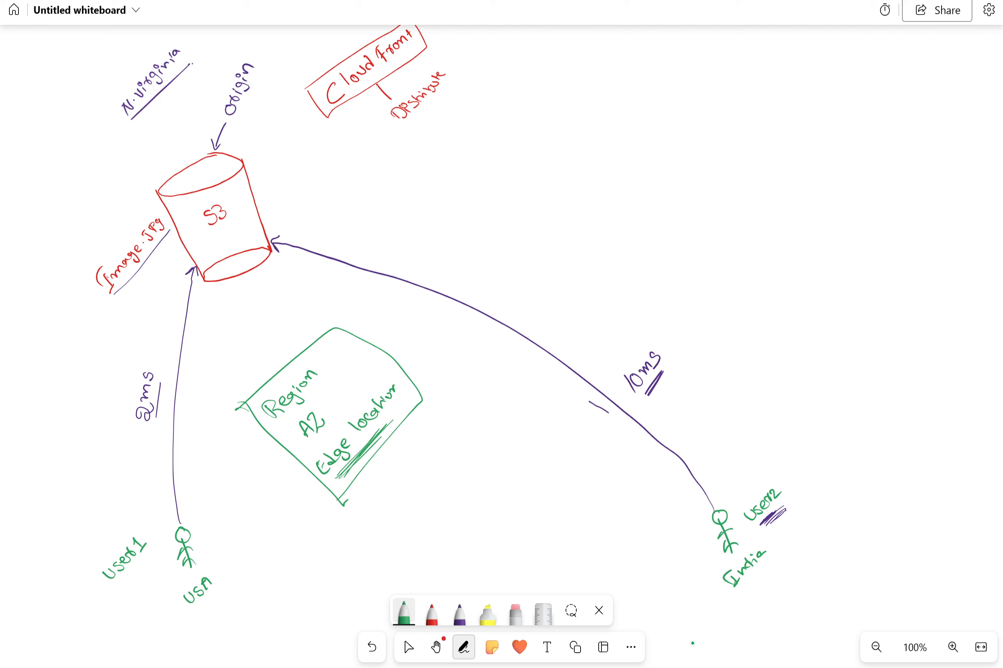
Draw four green boxes labelled EL1, EL2, EL3 and EL4 in the empty area around the Cloud Front label and beyond the arrow.
mouse_move(646, 58)
mouse_down()
mouse_move(662, 100)
mouse_move(711, 43)
mouse_move(658, 112)
mouse_up()
mouse_move(670, 69)
mouse_down()
mouse_move(675, 82)
mouse_move(711, 73)
mouse_up()
mouse_move(875, 70)
mouse_down()
mouse_move(887, 115)
mouse_move(954, 65)
mouse_move(888, 121)
mouse_move(905, 95)
mouse_move(941, 86)
mouse_up()
drag(867, 293, 880, 345)
mouse_move(865, 293)
mouse_down()
mouse_move(928, 283)
mouse_move(947, 332)
mouse_up()
drag(947, 332, 878, 347)
mouse_move(883, 307)
mouse_down()
mouse_move(894, 330)
mouse_move(891, 317)
mouse_up()
drag(896, 305, 909, 323)
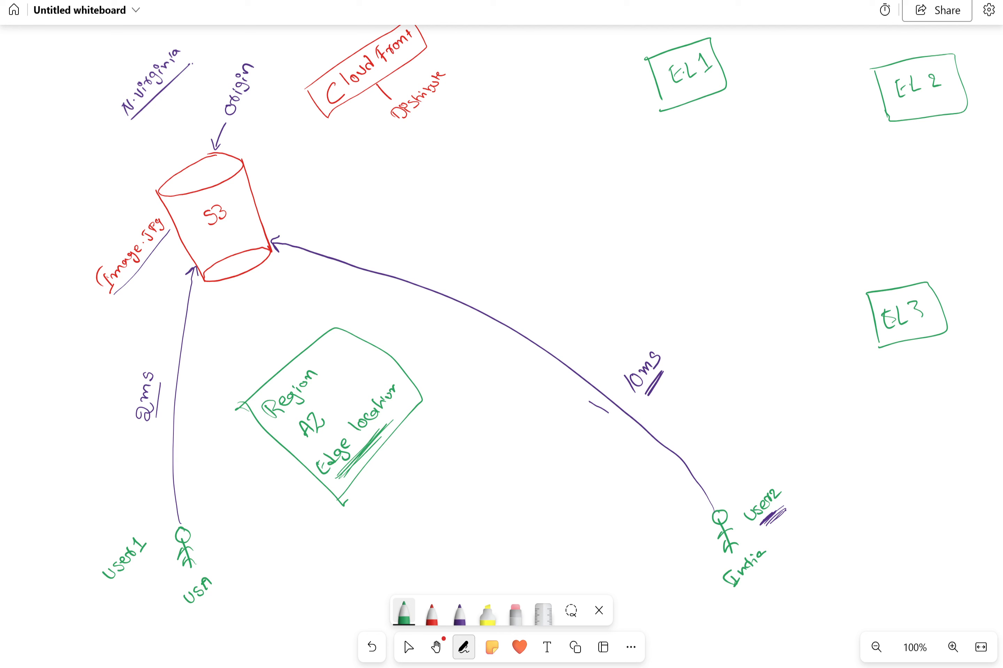
mouse_move(525, 153)
mouse_down()
mouse_move(547, 203)
mouse_move(570, 201)
mouse_move(554, 205)
mouse_up()
mouse_move(553, 168)
mouse_down()
mouse_move(557, 181)
mouse_move(568, 172)
mouse_up()
drag(570, 157, 579, 175)
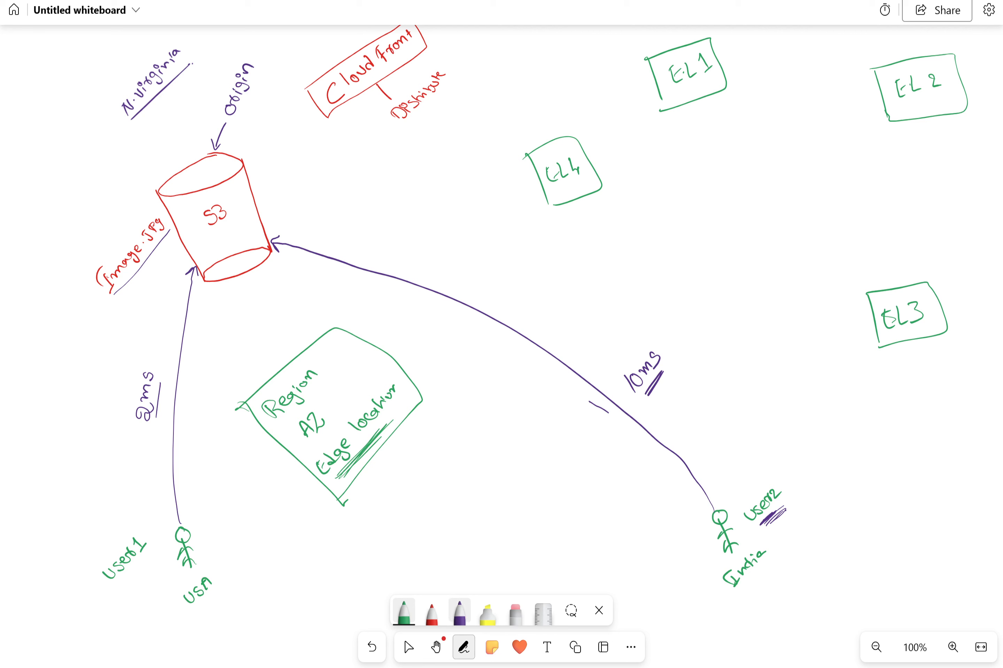
Draw red arrows from the Cloud Front box to the S3 bucket and to the EL1, EL2, EL3 and EL4 boxes.
click(431, 612)
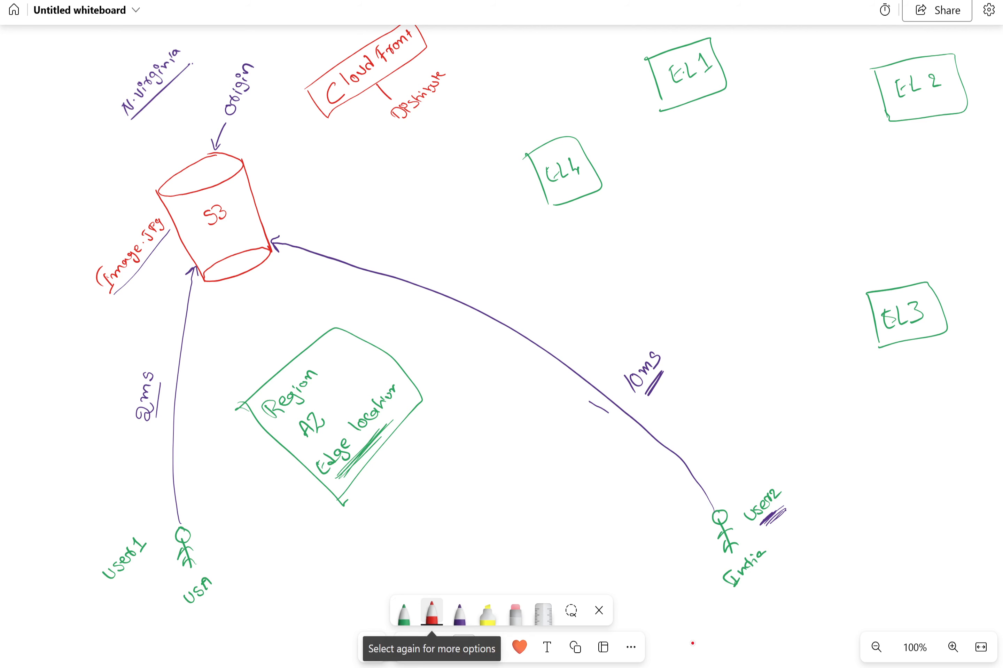
mouse_move(319, 108)
mouse_down()
mouse_move(248, 181)
mouse_move(255, 177)
mouse_up()
mouse_move(425, 51)
mouse_down()
mouse_move(528, 146)
mouse_move(449, 45)
mouse_move(643, 58)
mouse_move(640, 67)
mouse_move(792, 125)
mouse_move(874, 110)
mouse_up()
drag(862, 105, 875, 122)
drag(446, 64, 865, 306)
drag(857, 298, 860, 314)
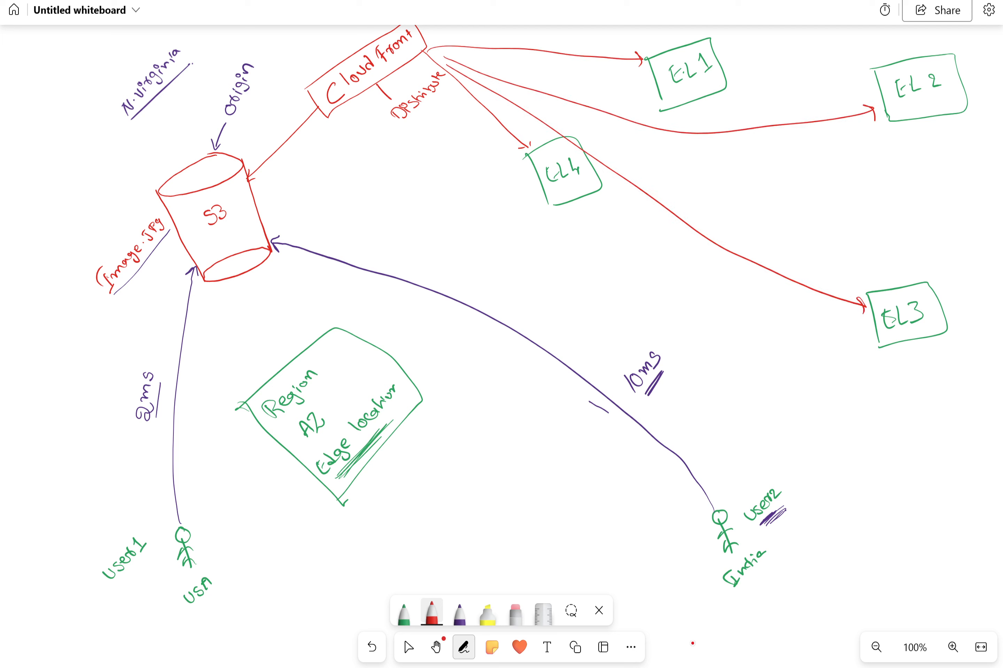
Write Cache in red between the EL2 and EL3 boxes and underline it.
drag(773, 212, 767, 231)
drag(785, 218, 792, 221)
mouse_move(801, 211)
mouse_down()
mouse_move(795, 221)
mouse_move(830, 211)
mouse_up()
drag(765, 240, 833, 214)
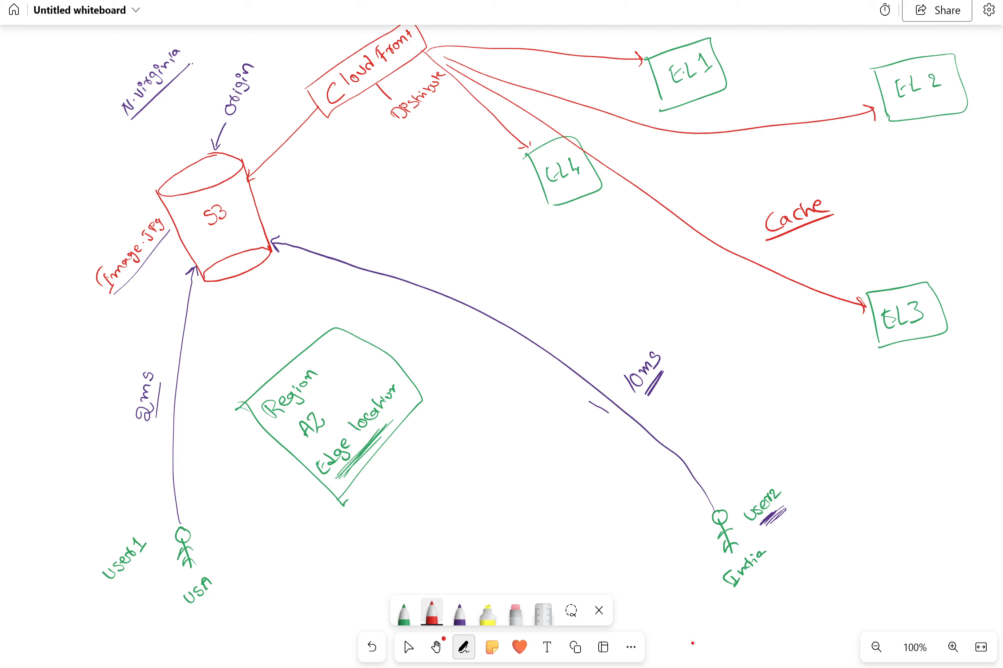
Underline User2 and India in red and draw a short crossed-out arrow from User2 toward the S3 bucket.
drag(740, 591, 761, 578)
drag(750, 526, 785, 509)
mouse_move(696, 506)
mouse_down()
mouse_move(616, 468)
mouse_move(622, 459)
mouse_move(640, 490)
mouse_up()
drag(625, 488, 667, 486)
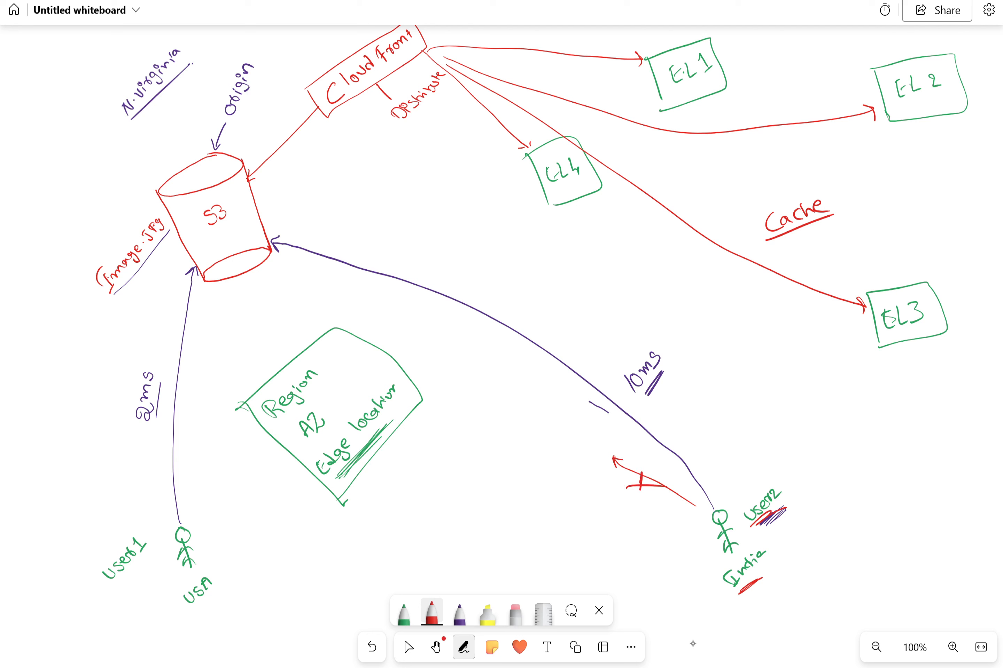
Draw a red arrow from the User2 figure up to the EL3 box.
drag(721, 510, 884, 353)
mouse_move(873, 354)
mouse_down()
mouse_move(885, 352)
mouse_move(884, 370)
mouse_up()
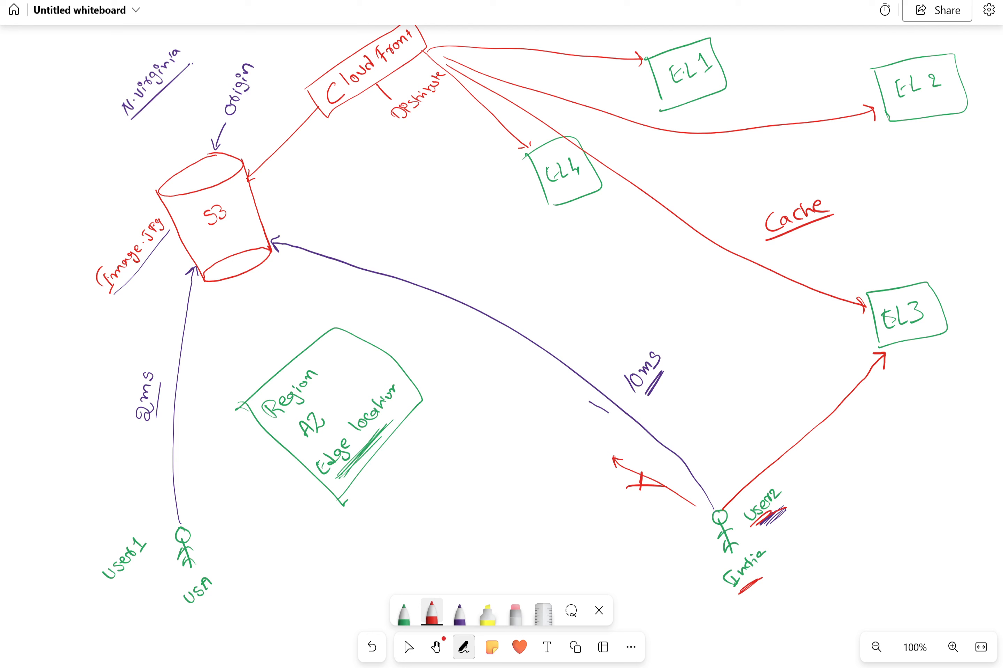
mouse_move(878, 345)
mouse_down()
mouse_move(865, 294)
mouse_move(894, 353)
mouse_up()
Underline Image.JPG beside the S3 bucket and write Image.JPG in red above the outlined EL3 box.
mouse_move(114, 292)
mouse_down()
mouse_move(156, 244)
mouse_move(171, 242)
mouse_up()
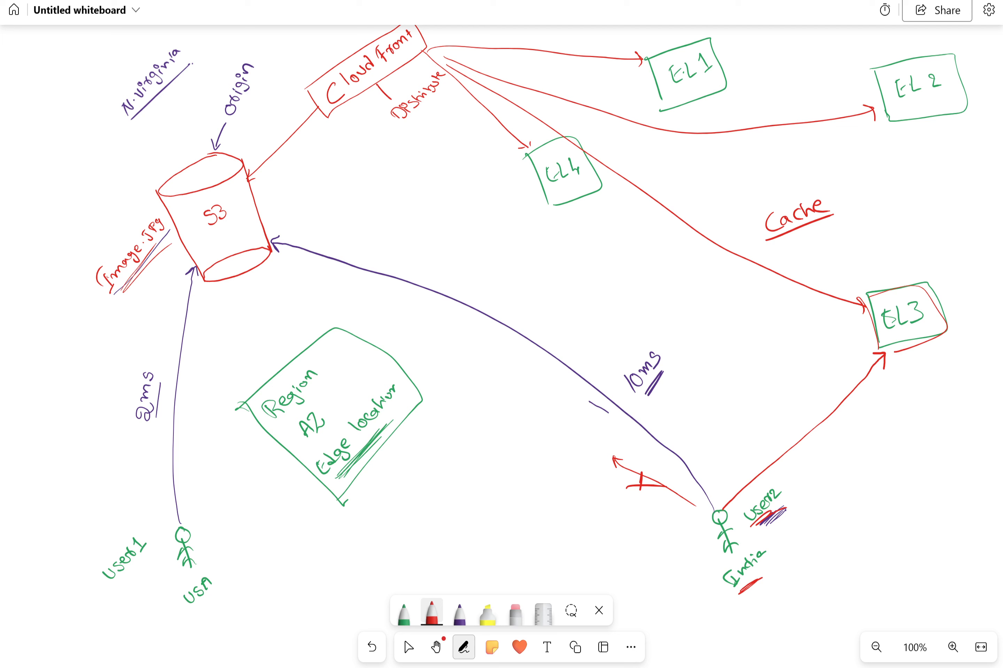
mouse_move(871, 293)
mouse_down()
mouse_move(877, 353)
mouse_move(947, 340)
mouse_move(896, 357)
mouse_up()
drag(245, 214, 259, 219)
mouse_move(881, 264)
mouse_down()
mouse_move(878, 281)
mouse_move(936, 265)
mouse_up()
click(922, 266)
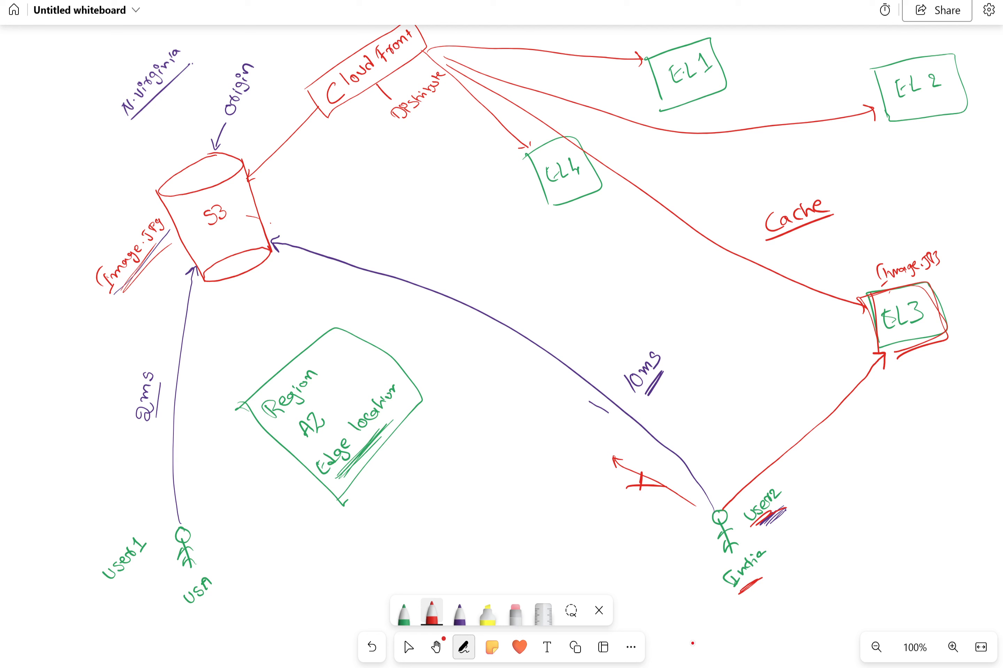
Circle User2, outline EL3 again in red, and draw a return arrow from EL3 to User2.
mouse_move(776, 484)
mouse_down()
mouse_move(783, 517)
mouse_move(766, 483)
mouse_up()
mouse_move(865, 293)
mouse_down()
mouse_move(874, 322)
mouse_move(936, 280)
mouse_move(896, 351)
mouse_up()
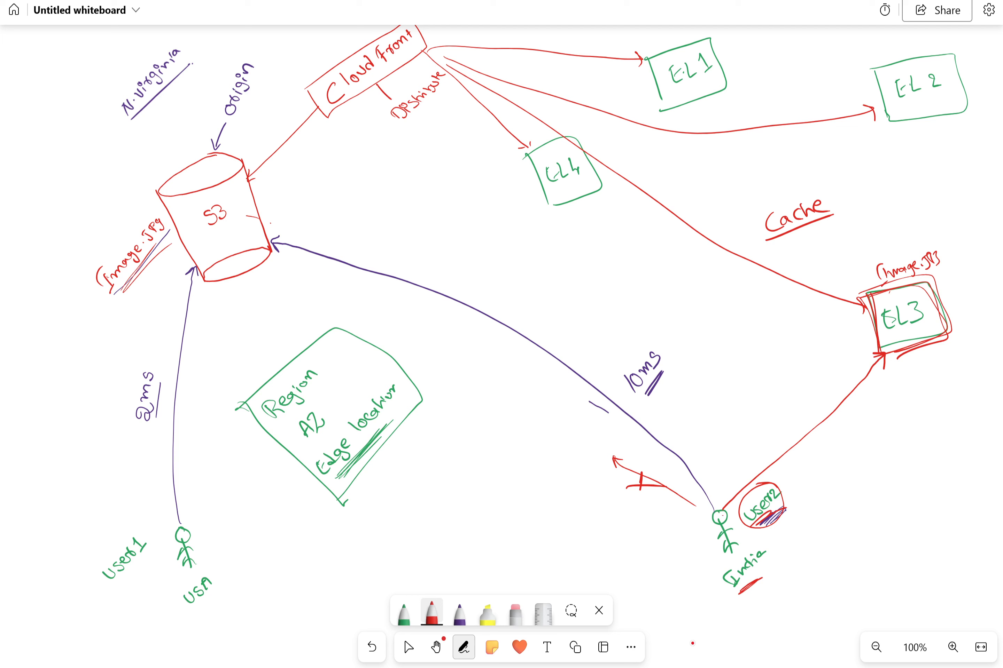
mouse_move(882, 359)
mouse_down()
mouse_move(725, 509)
mouse_move(741, 509)
mouse_move(866, 386)
mouse_up()
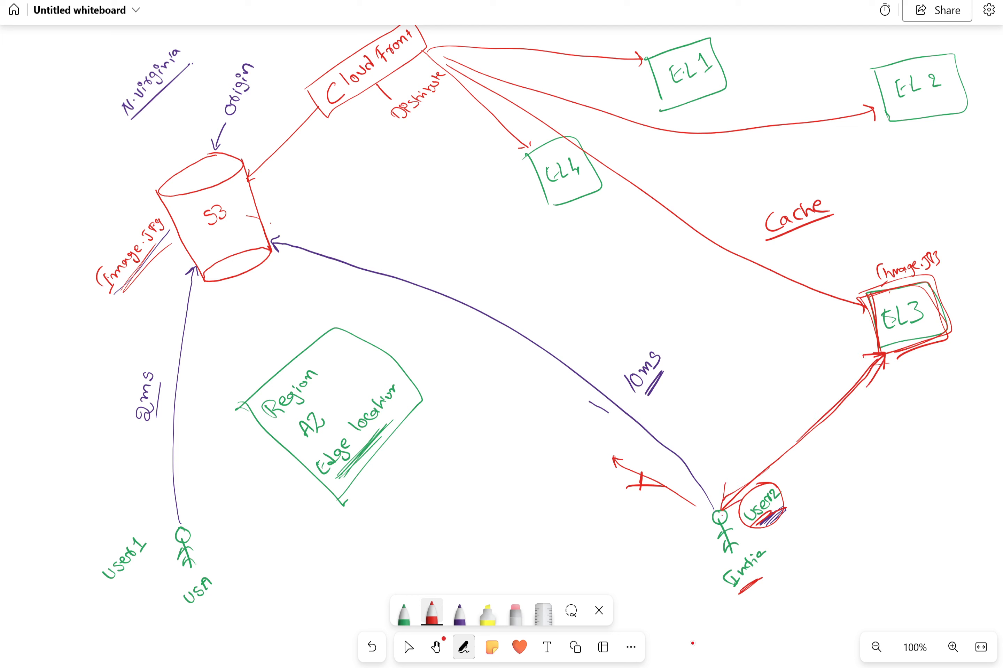
drag(743, 476, 754, 484)
Circle and cross out 10ms, write a circled 2ms beside the User2 to EL3 arrow, and frame the Cache label in red.
mouse_move(636, 338)
mouse_down()
mouse_move(660, 401)
mouse_move(664, 341)
mouse_up()
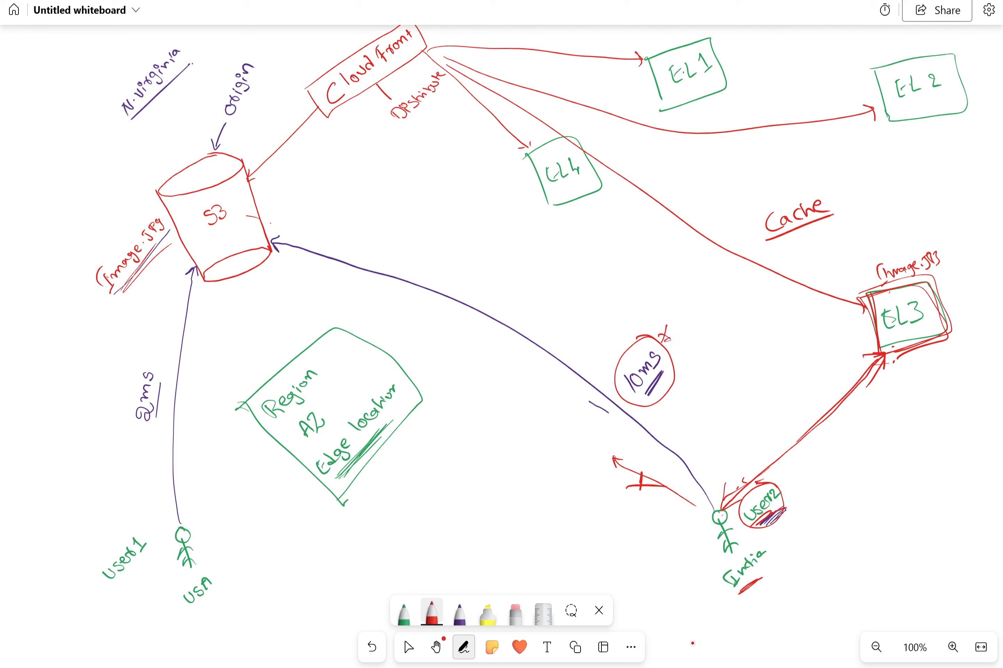
mouse_move(801, 466)
mouse_down()
mouse_move(811, 482)
mouse_move(831, 451)
mouse_move(841, 474)
mouse_move(831, 451)
mouse_up()
drag(831, 493, 817, 512)
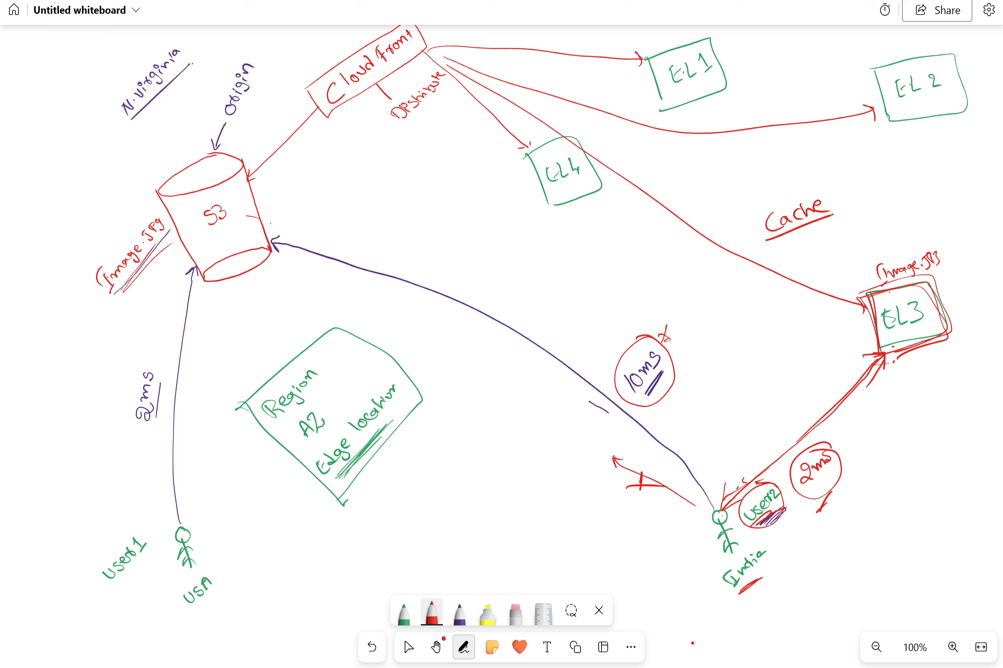
mouse_move(768, 252)
mouse_down()
mouse_move(742, 211)
mouse_move(852, 210)
mouse_move(772, 256)
mouse_up()
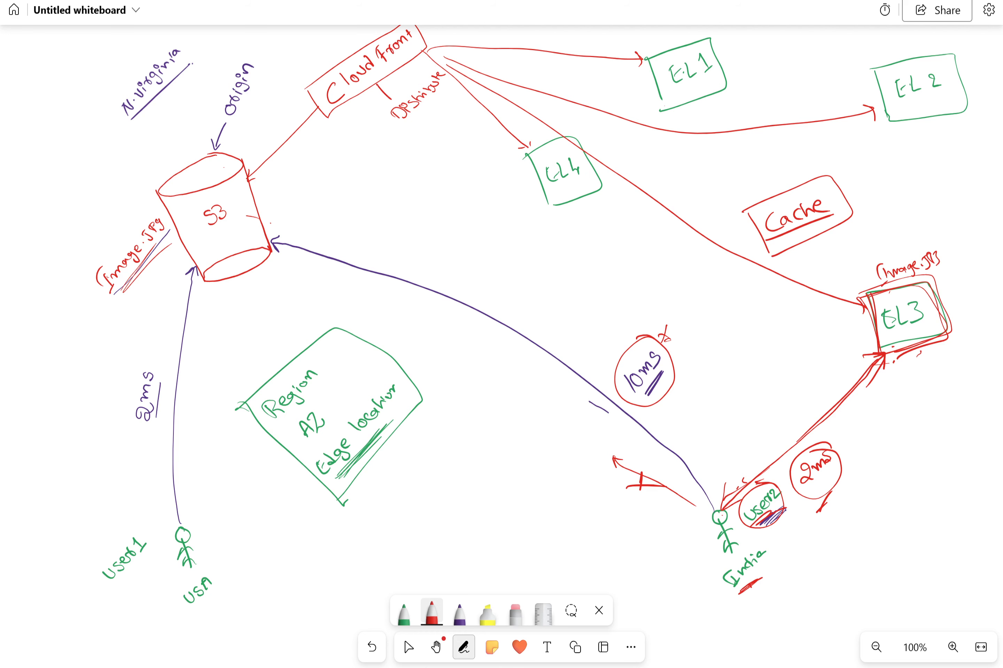
Switch to the Cloud Front notes in Notepad and add the point "--> By Default, there is a TTL of 24 Hours.".
key(alt+Tab)
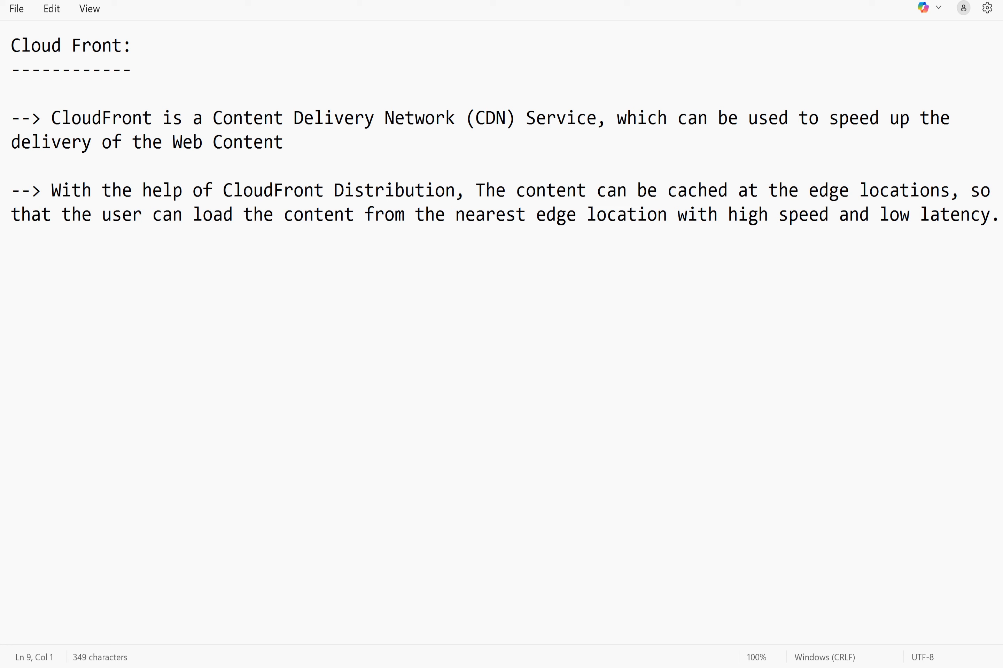
key(BackSpace)
key(BackSpace)
key(BackSpace)
key(Return)
key(Return)
text(--> By Default, there is a TTL of 24 Hours.)
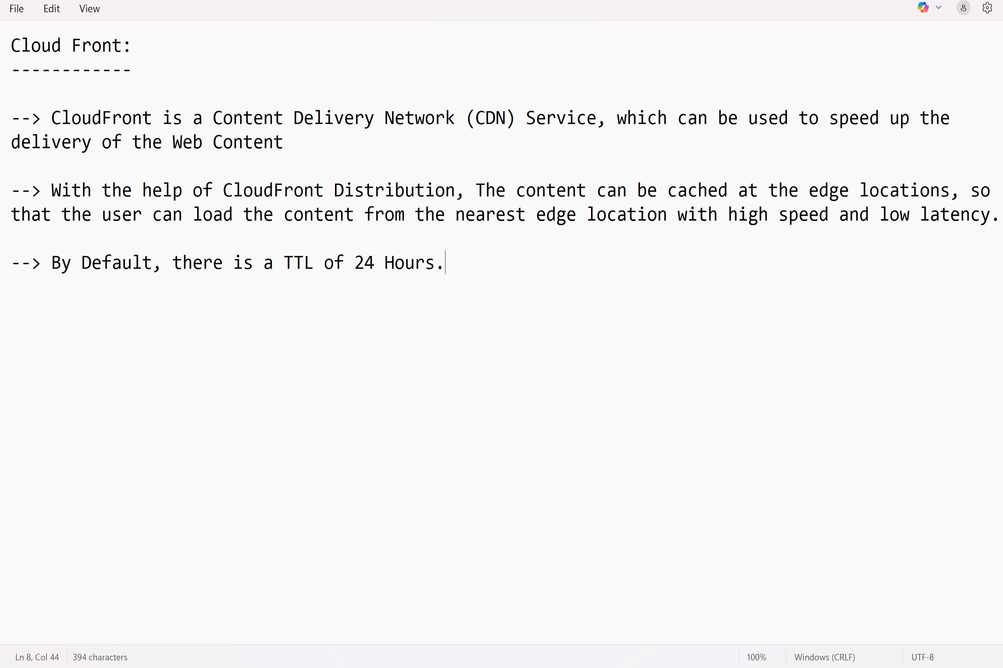
Continue the TTL point with "Cached Content from the edge locations will be expired every 24 hours and new content will be cached from the Origin".
text(Cached c)
key(BackSpace)
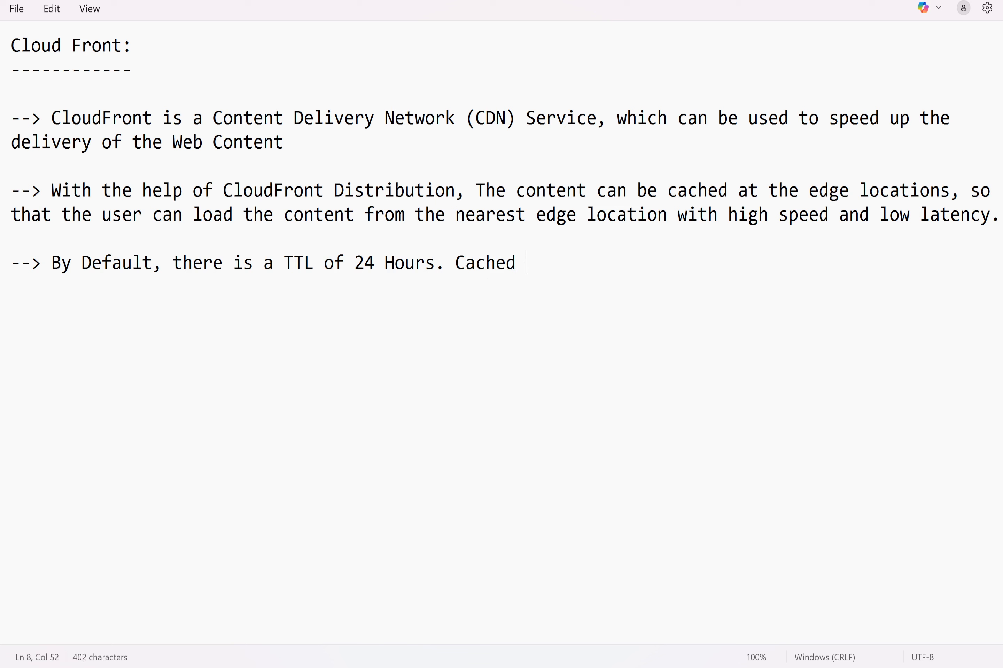
text(Content)
text(f)
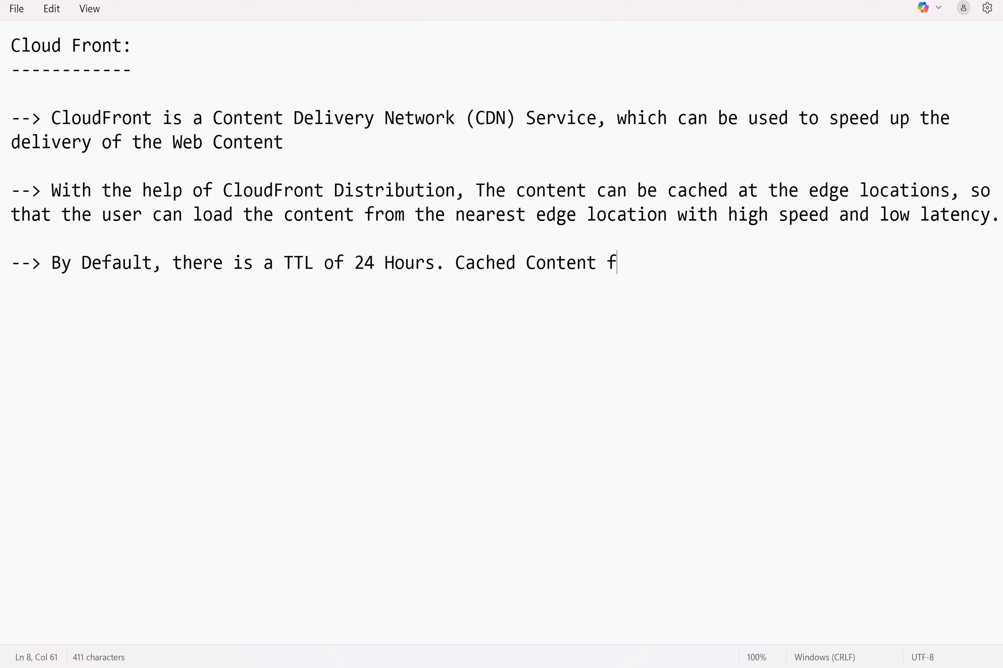
text(rom the edge)
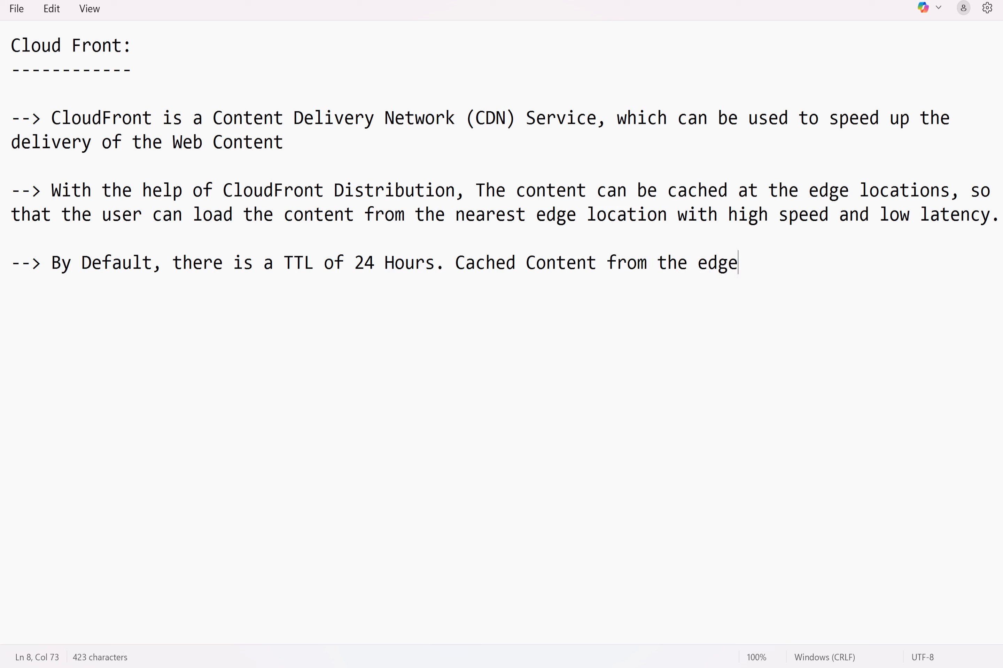
text( locations w)
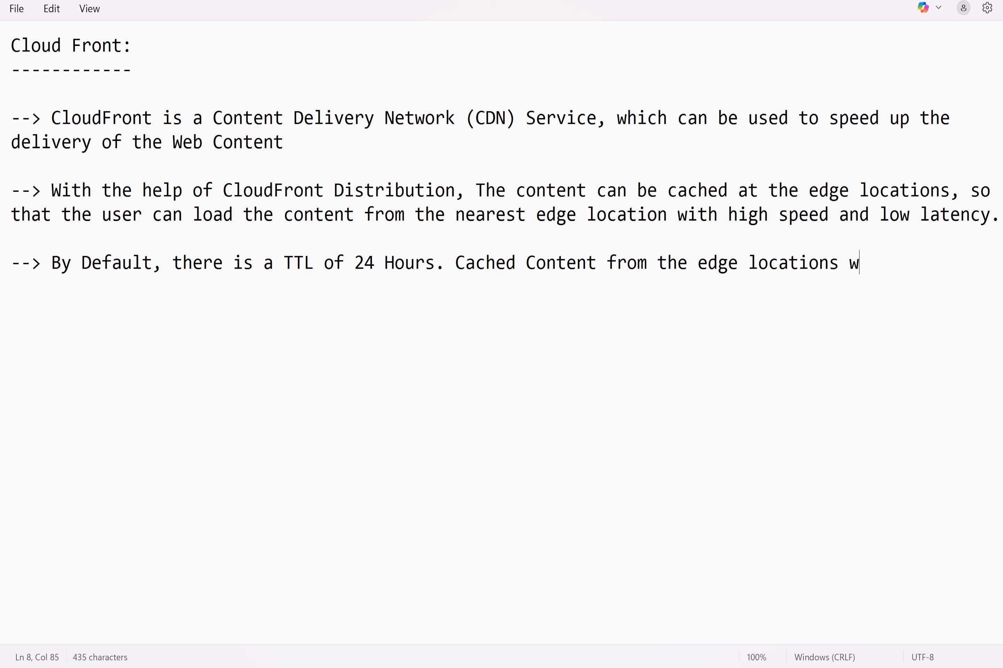
text(ill be expired )
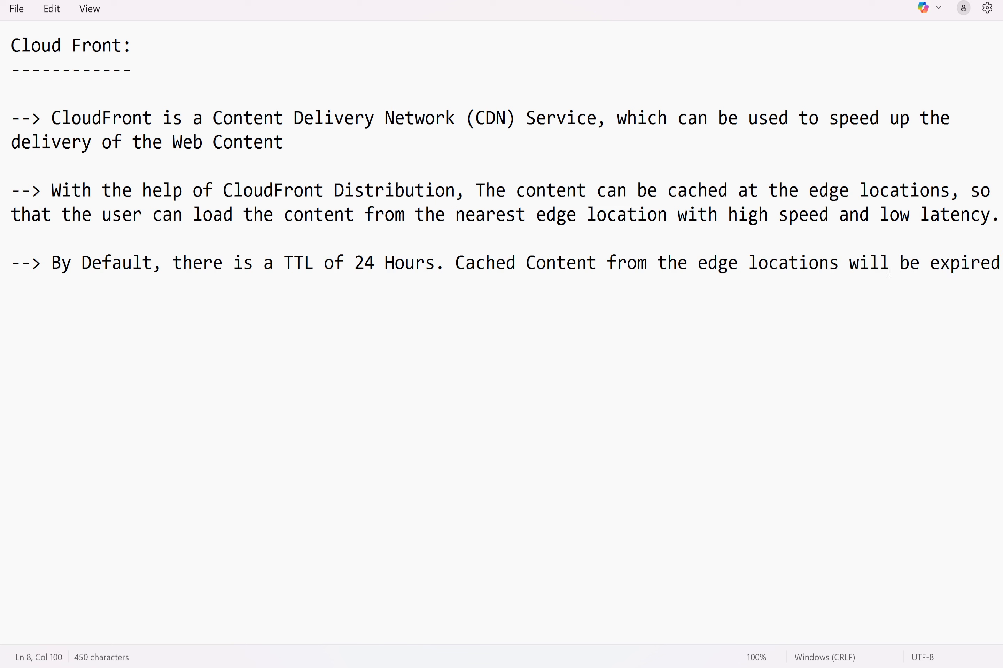
text(every 24 h)
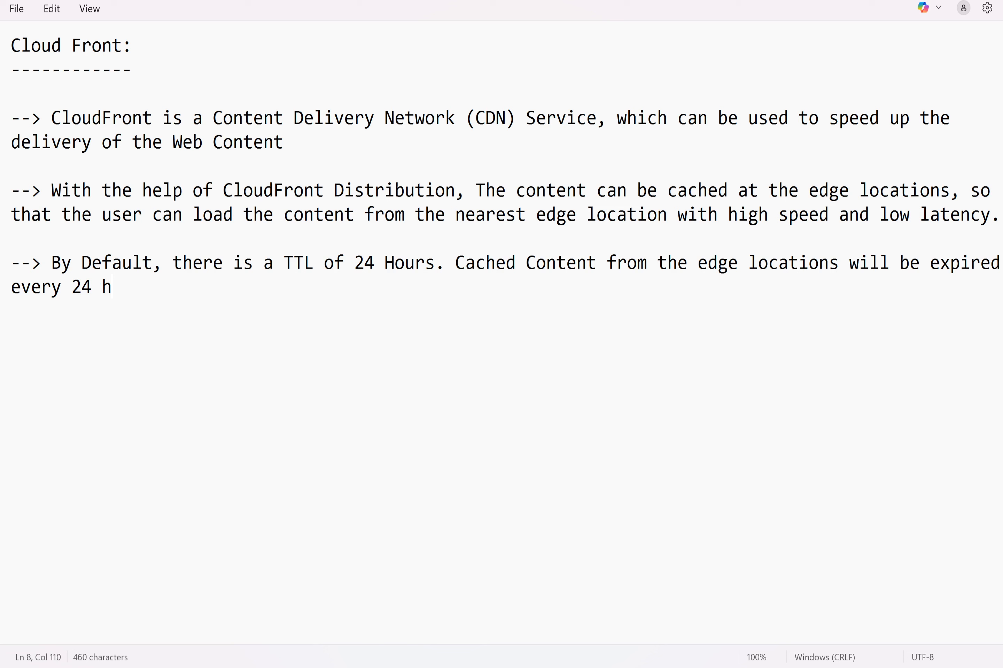
text(ours and new content will be c)
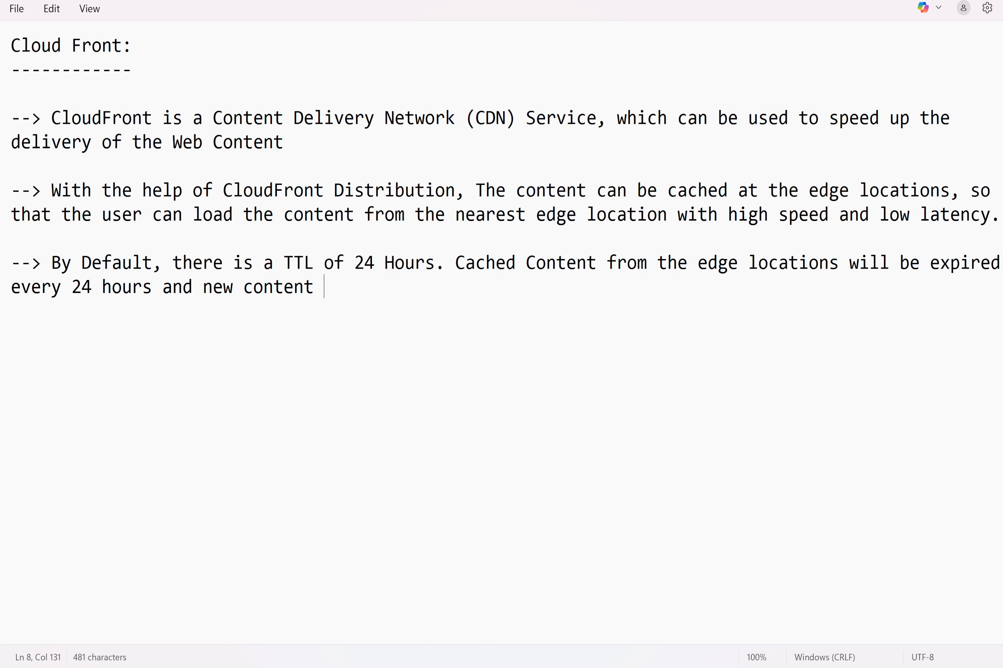
text(ached from the )
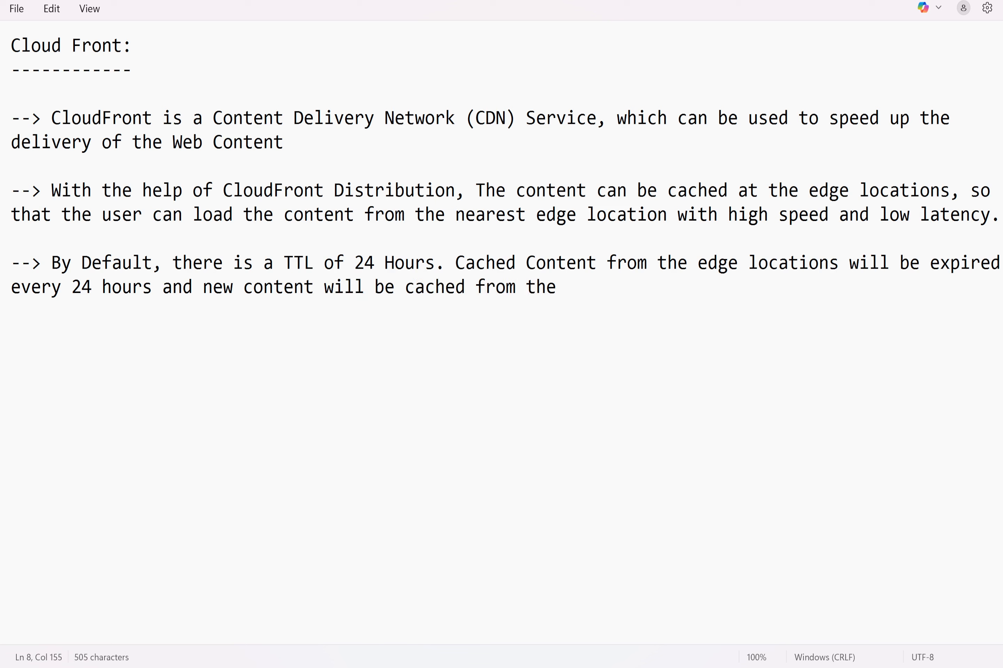
text(Origi)
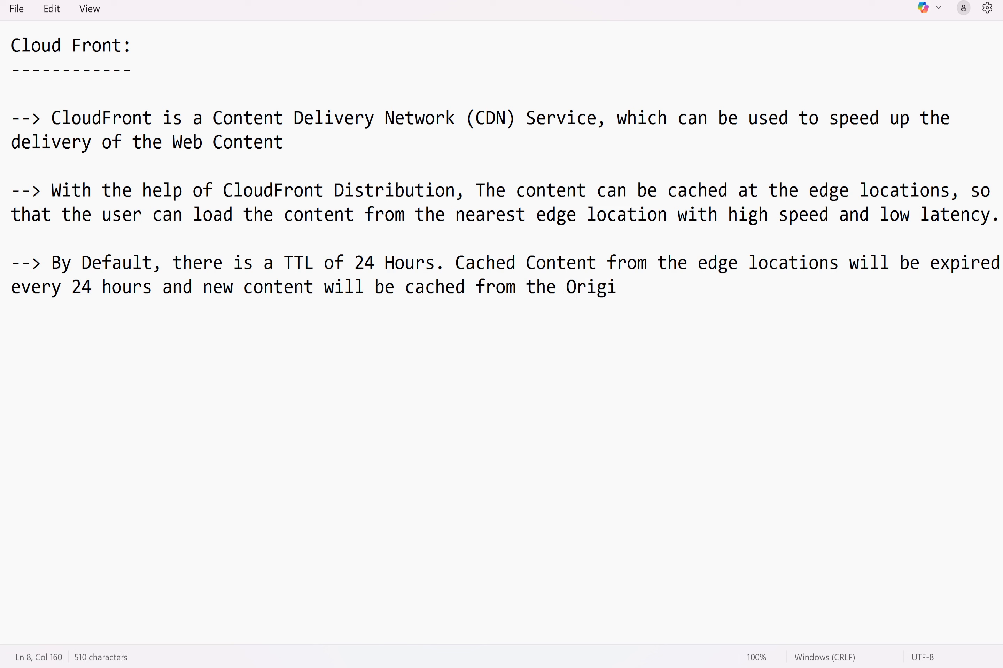
text(n)
key(Return)
key(Return)
Switch back to the whiteboard and write 06:00AM in a purple box between EL2 and EL3.
key(alt+Tab)
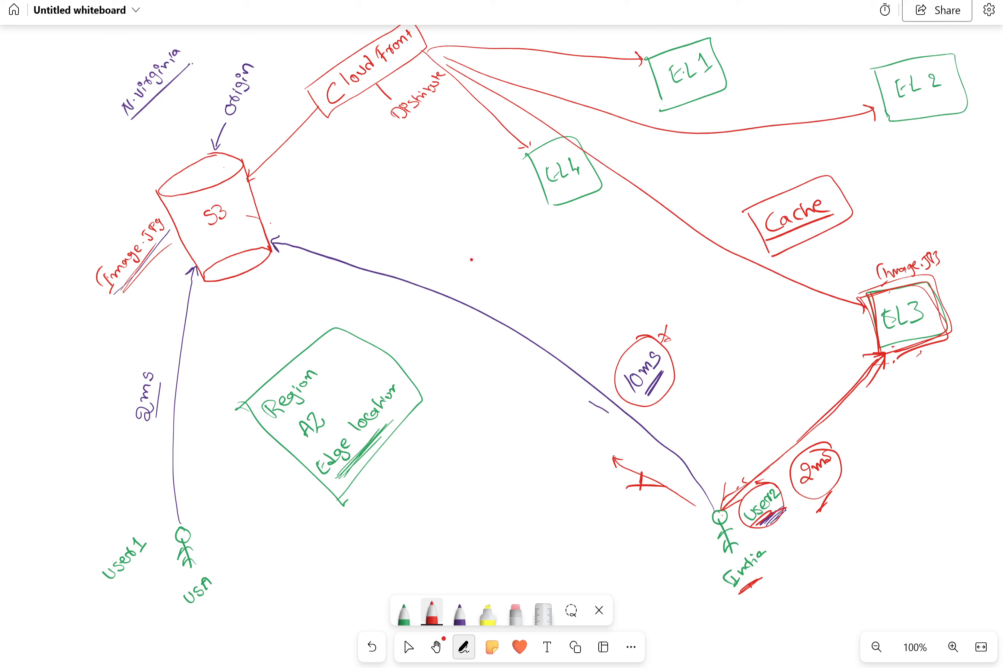
click(459, 613)
mouse_move(906, 188)
mouse_down()
mouse_move(899, 195)
mouse_move(966, 168)
mouse_up()
drag(873, 189, 898, 220)
mouse_move(878, 188)
mouse_down()
mouse_move(963, 147)
mouse_move(903, 226)
mouse_up()
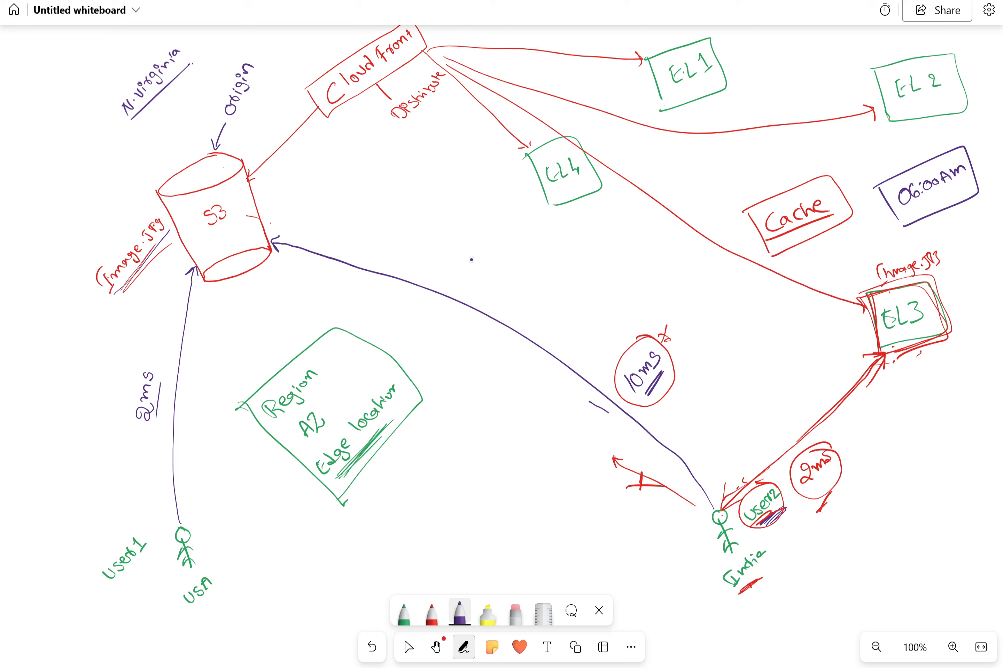
Frame Image.JPG beside S3 in purple and write an underlined "Flat 90% OFF" next to it with an arrow into the bucket.
mouse_move(116, 297)
mouse_down()
mouse_move(124, 229)
mouse_move(115, 301)
mouse_up()
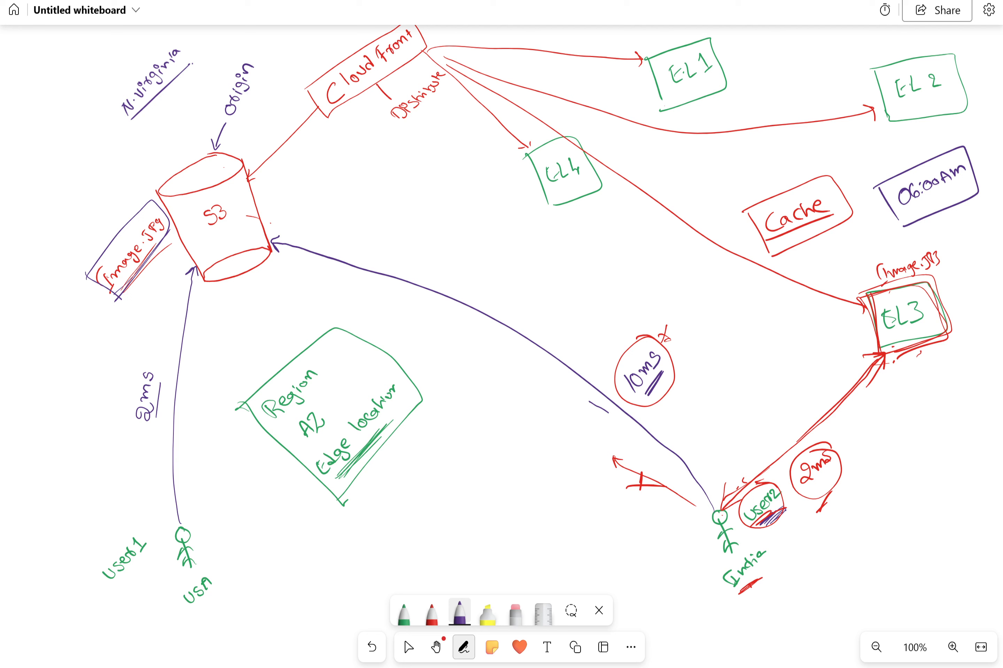
drag(96, 176, 150, 186)
mouse_move(27, 193)
mouse_down()
mouse_move(43, 203)
mouse_move(59, 153)
mouse_up()
click(68, 143)
mouse_move(60, 135)
mouse_down()
mouse_move(64, 146)
mouse_move(88, 102)
mouse_move(47, 193)
mouse_up()
click(60, 161)
drag(82, 143, 53, 197)
Draw a purple arrow up to the "Flat 90% OFF" text and write an underlined 08:00AM beneath it.
drag(31, 263, 44, 226)
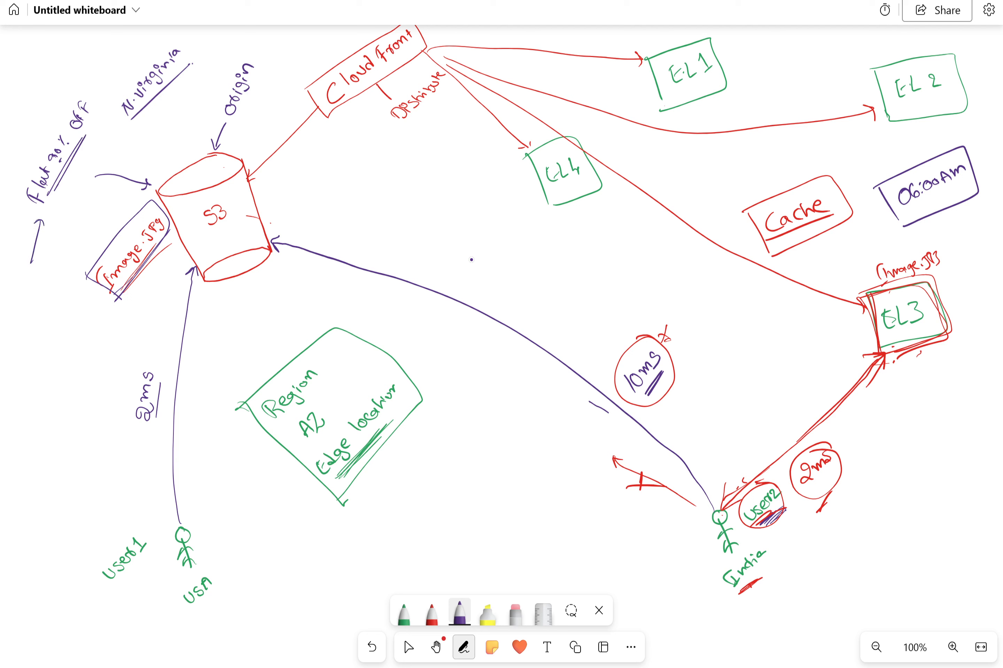
mouse_move(22, 310)
mouse_down()
mouse_move(20, 319)
mouse_move(34, 278)
mouse_up()
click(33, 297)
drag(38, 271, 48, 255)
mouse_move(45, 255)
mouse_down()
mouse_move(52, 244)
mouse_move(38, 333)
mouse_up()
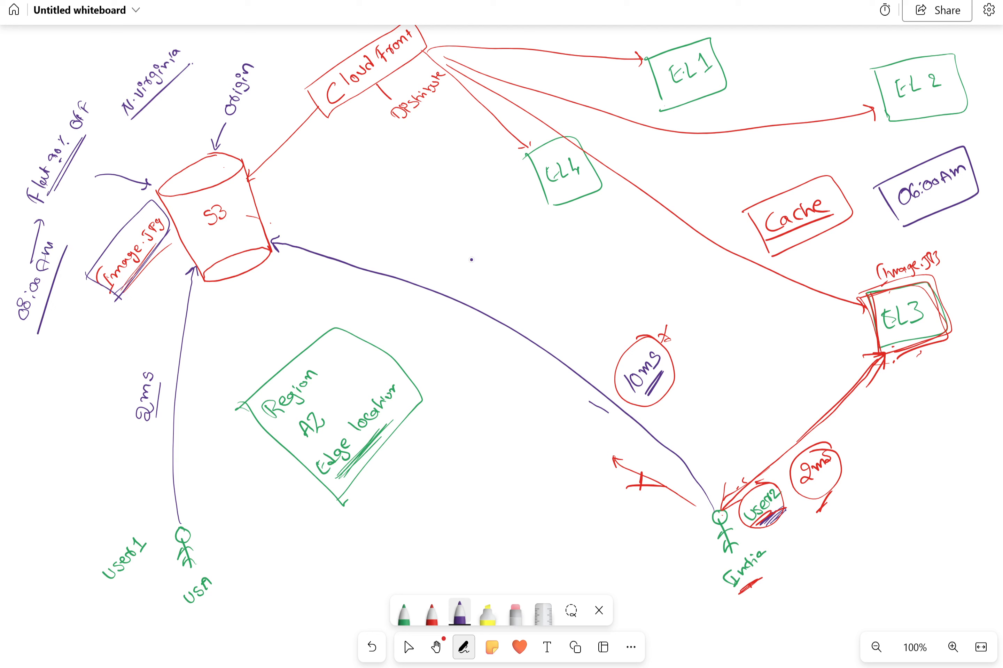
Emphasize 06:00AM, Image.JPG beside S3 and 08:00AM with purple underlines, and frame "Flat 90% OFF" with a purple box.
mouse_move(951, 201)
mouse_down()
mouse_move(894, 228)
mouse_move(906, 233)
mouse_up()
drag(880, 367, 931, 371)
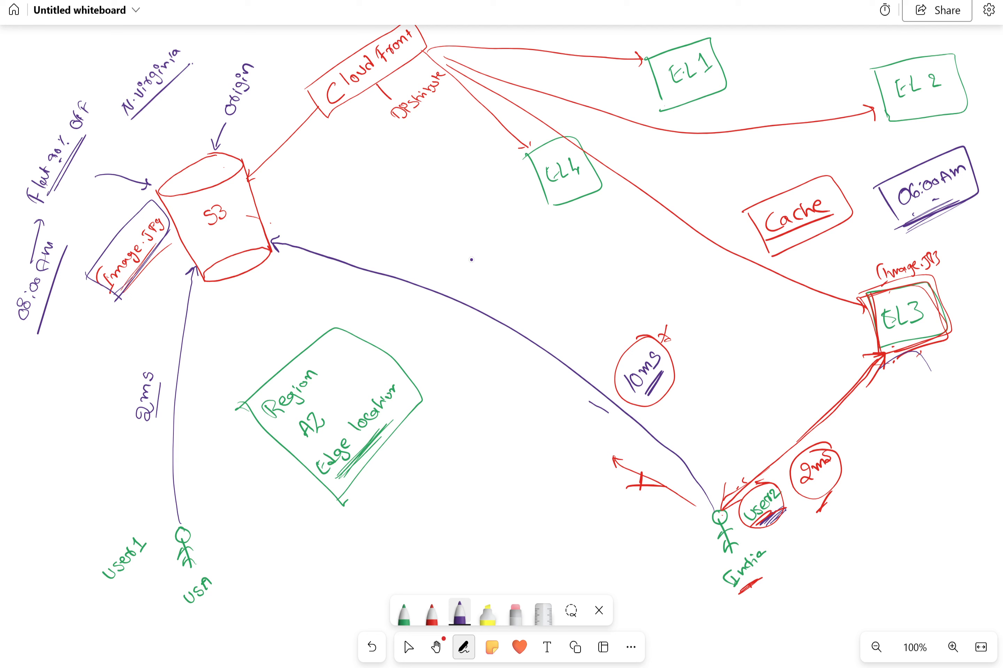
drag(162, 251, 133, 293)
drag(162, 253, 133, 293)
drag(164, 247, 167, 250)
click(143, 213)
drag(56, 369, 64, 371)
drag(50, 284, 37, 319)
mouse_move(52, 212)
mouse_down()
mouse_move(17, 198)
mouse_move(110, 108)
mouse_move(50, 224)
mouse_up()
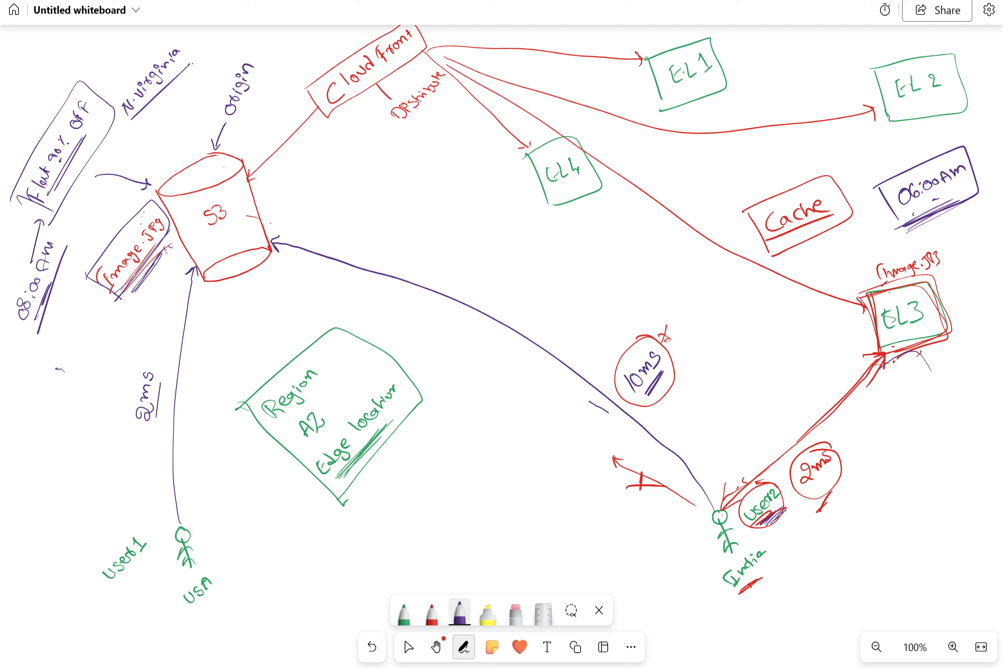
Draw a green line down from EL3 to a box labelled Manual Invalidation and underline the word Invalidation.
click(404, 612)
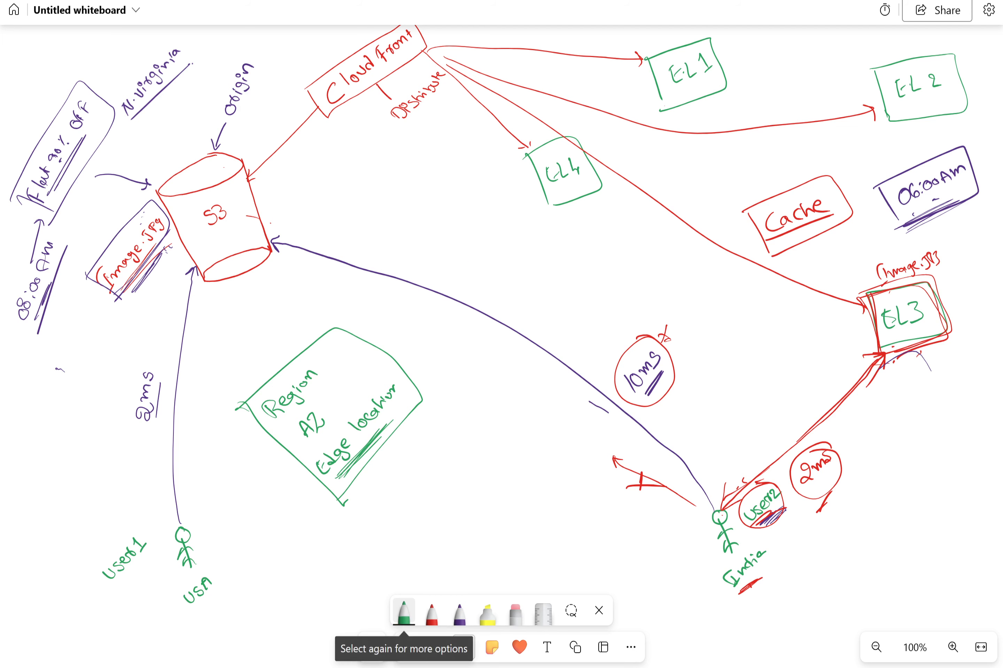
drag(905, 368, 914, 424)
drag(906, 423, 913, 427)
mouse_move(873, 481)
mouse_down()
mouse_move(878, 465)
mouse_move(889, 471)
mouse_move(916, 449)
mouse_move(906, 486)
mouse_move(972, 425)
mouse_up()
mouse_move(901, 500)
mouse_down()
mouse_move(969, 461)
mouse_move(915, 420)
mouse_move(951, 482)
mouse_up()
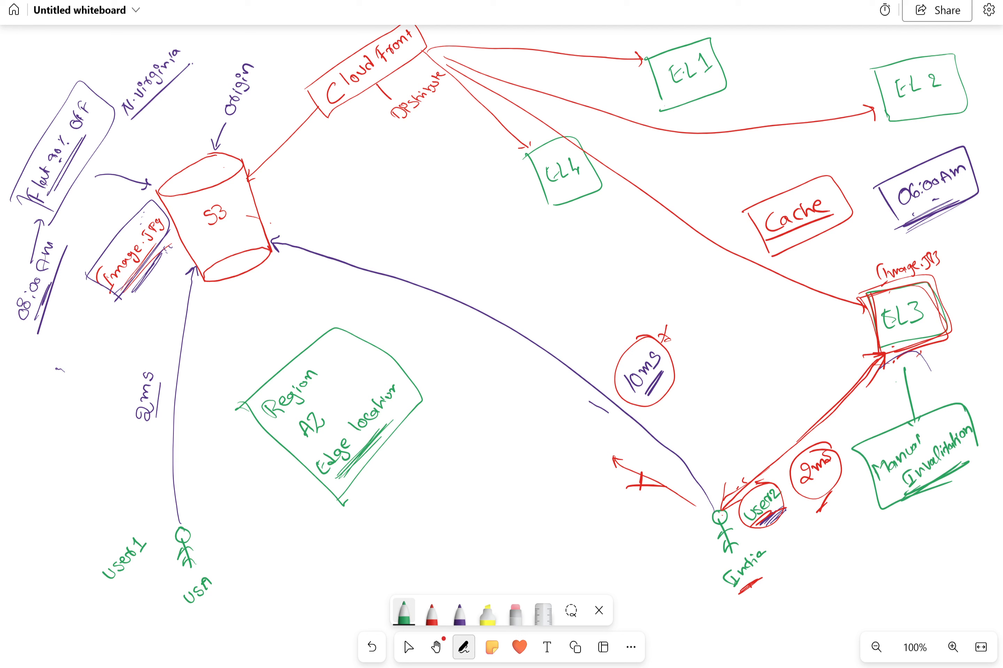
Frame Image.JPG above EL3 in green and draw a green arrow downward from the Manual Invalidation box.
mouse_move(876, 293)
mouse_down()
mouse_move(914, 241)
mouse_move(953, 263)
mouse_move(876, 302)
mouse_up()
drag(901, 505, 912, 539)
click(901, 538)
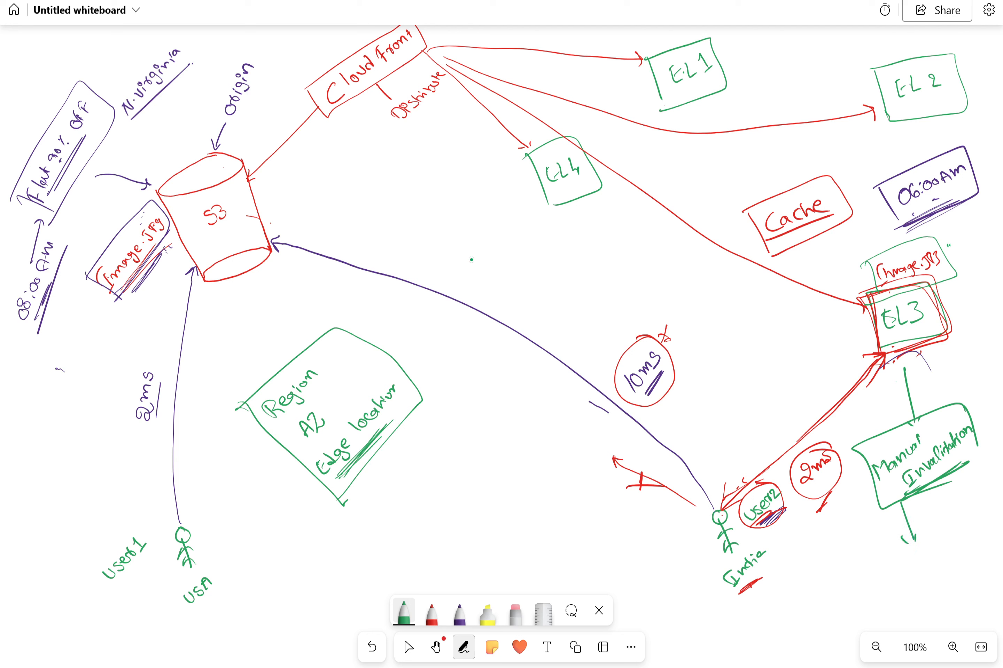
Write "Charges Applicable" in green below the arrow from the Manual Invalidation box and draw a green check mark beside the box.
mouse_move(902, 568)
mouse_down()
mouse_move(901, 593)
mouse_move(923, 579)
mouse_up()
mouse_move(924, 574)
mouse_down()
mouse_move(935, 555)
mouse_move(934, 578)
mouse_up()
drag(945, 558, 994, 504)
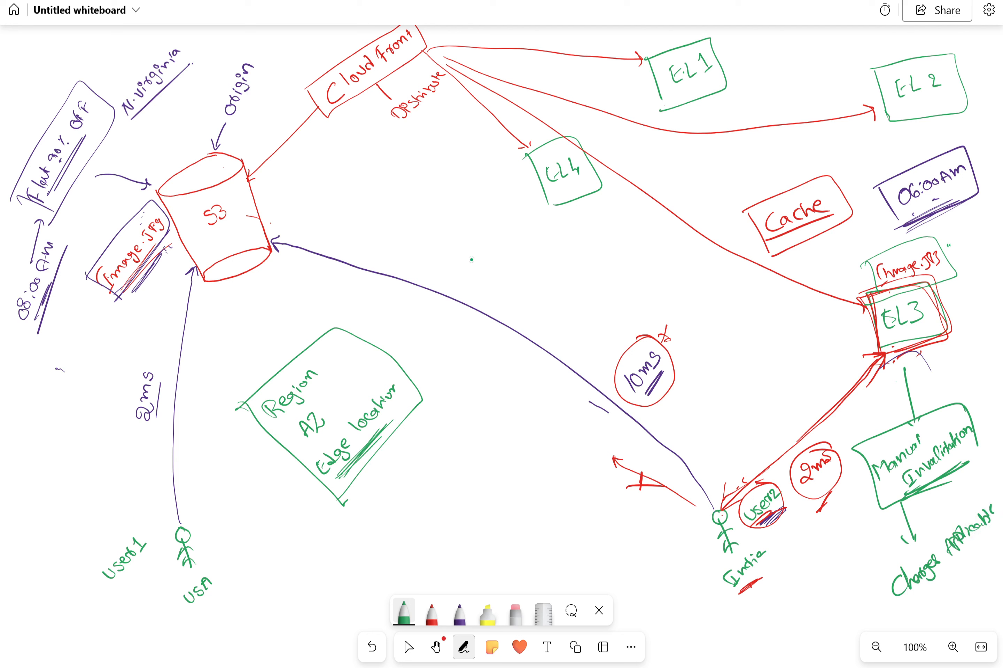
drag(839, 507, 874, 450)
click(408, 647)
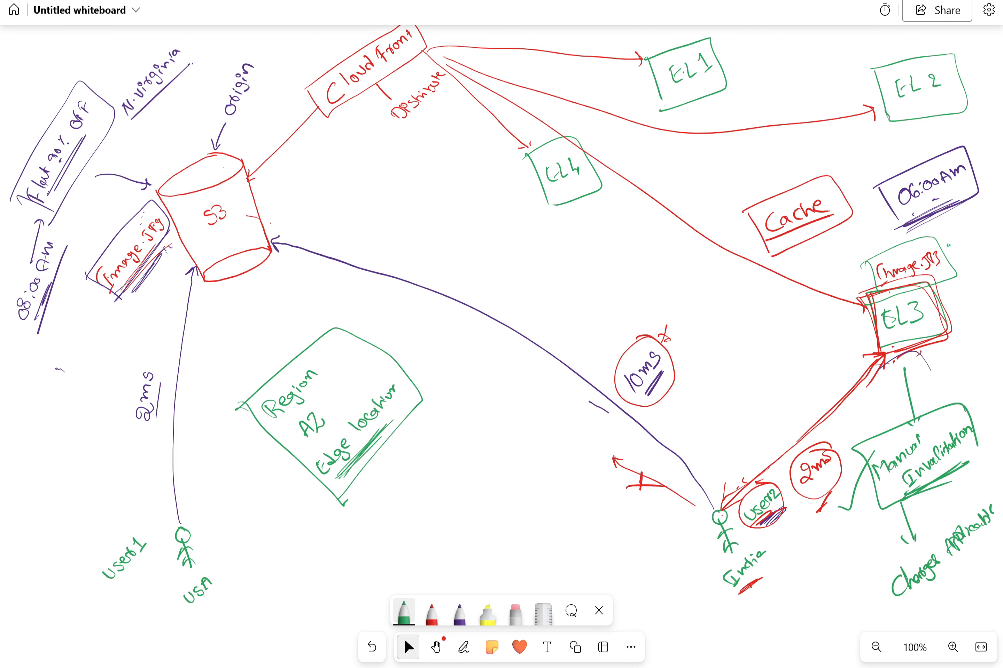
Switch to Notepad and add "--> origin is the location from where the content to be delivered" with indented "ex: S3 bucket, Website, Web Application etc...".
key(alt+Tab)
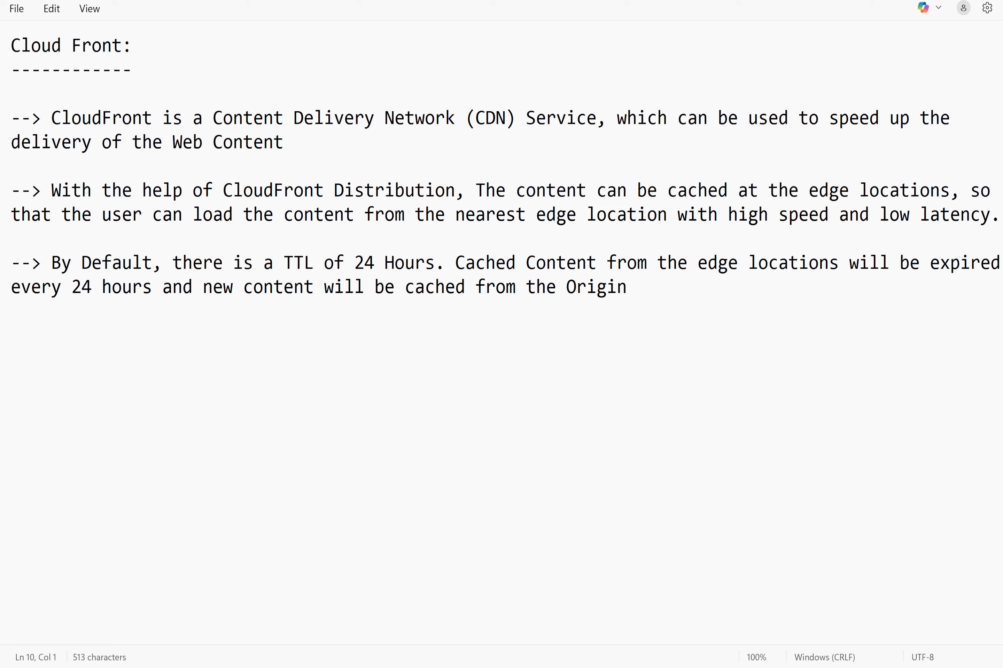
click(628, 287)
key(Return)
key(Return)
text(--> origin is the location from where the content to be delivered  	ex: S3 bucket, Website, Web Application etc...)
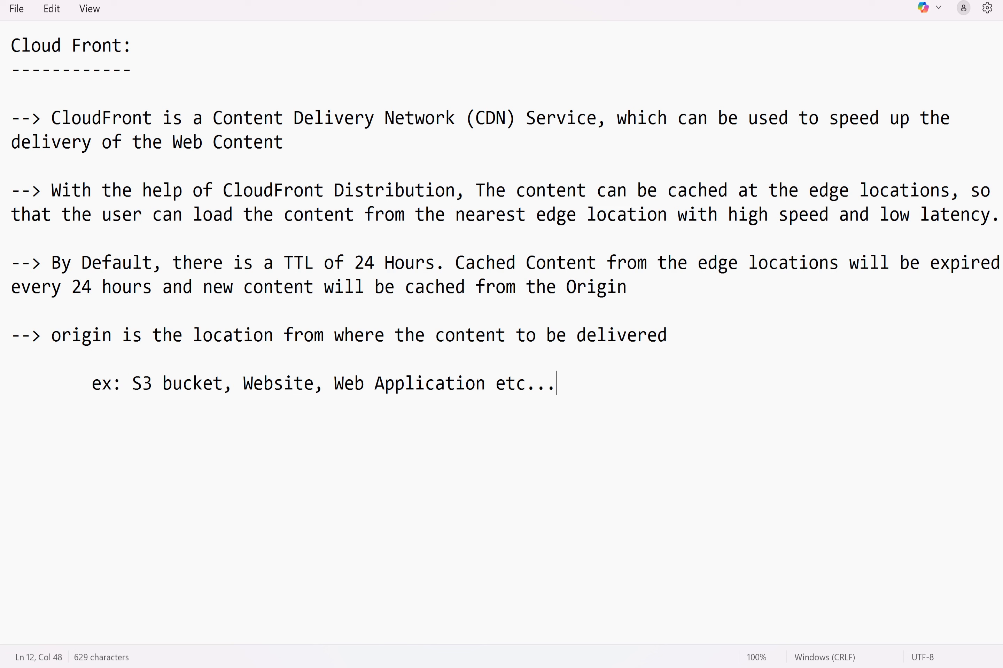
Add "--> If we want to expire the object from the edge locations before the TTL, then we can manually clear using "Manual Invalidation" at an extra cost.".
key(Return)
key(Return)
text(-->)
key(Down)
key(Up)
text(If we want to expire the object from the edge locations before the TTL, then we can manually clear using "Manual Invalidation" at an extra cost.)
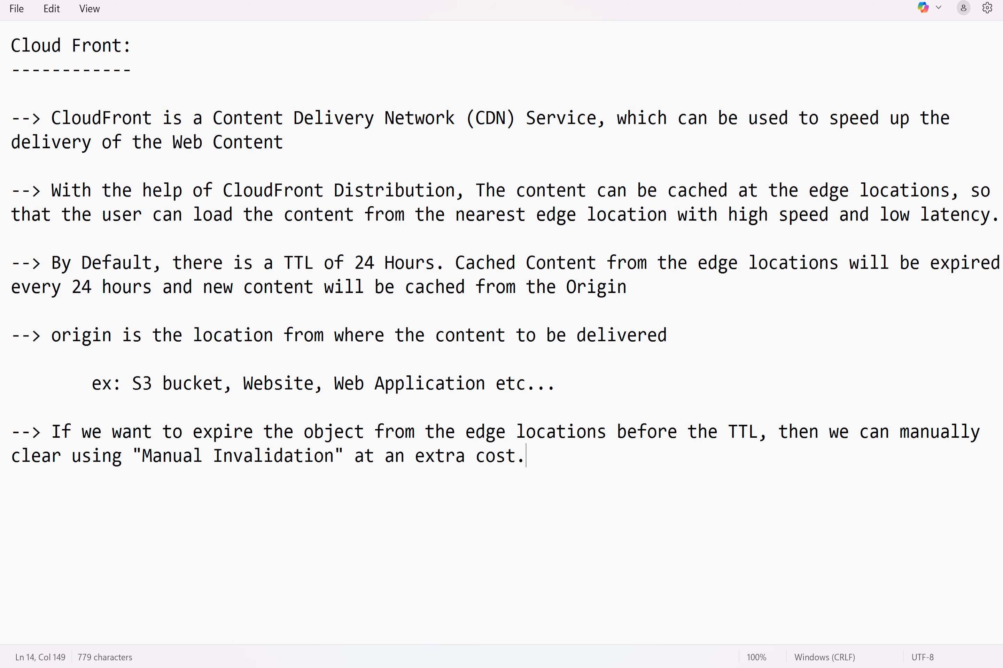
Add the numbered heading "1. Create a CloudFront Distribution with S3 Bucket as Origin" two blank lines below the invalidation note.
key(Return)
key(Return)
key(Return)
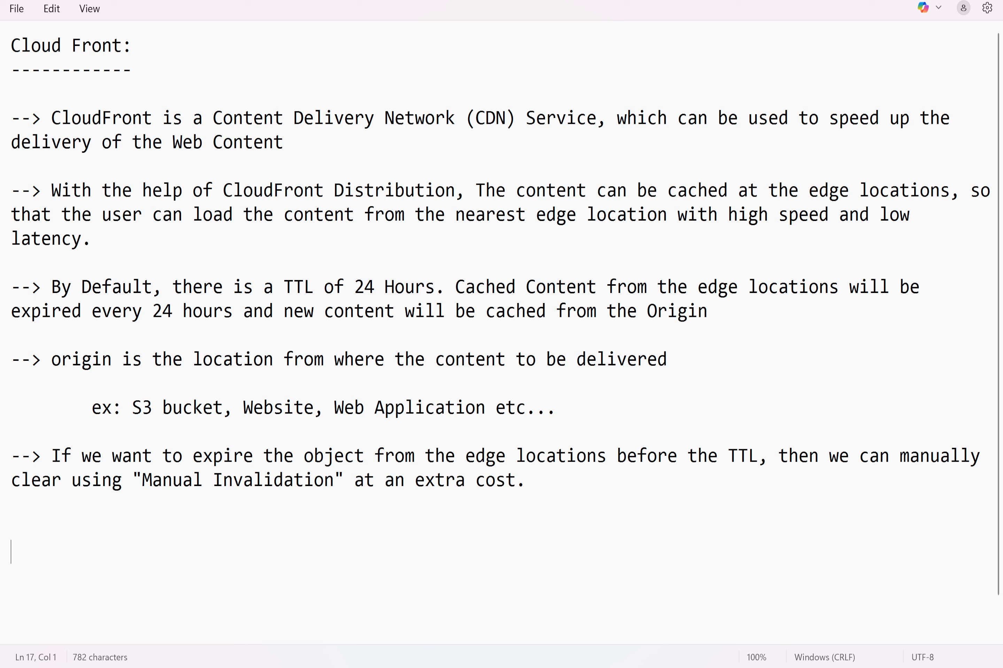
text(1. Create)
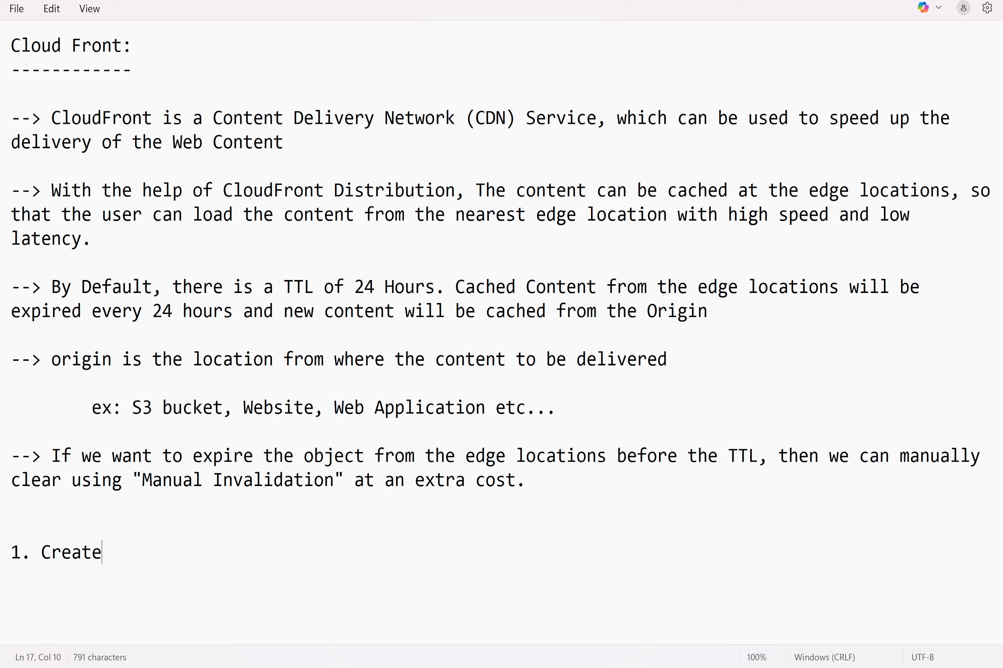
text( a Cloud)
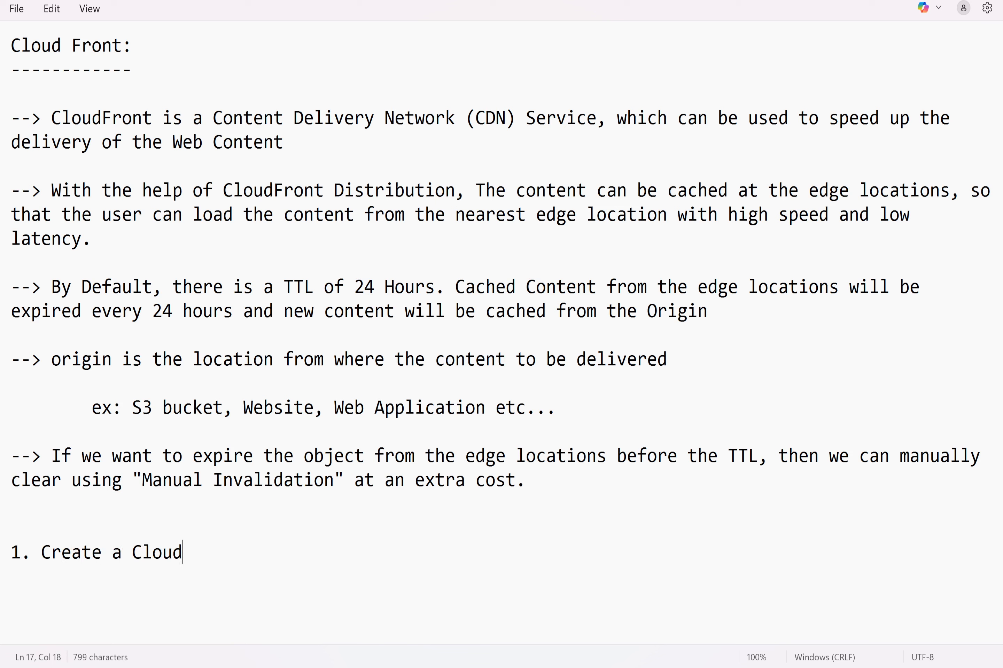
text(Front Distr)
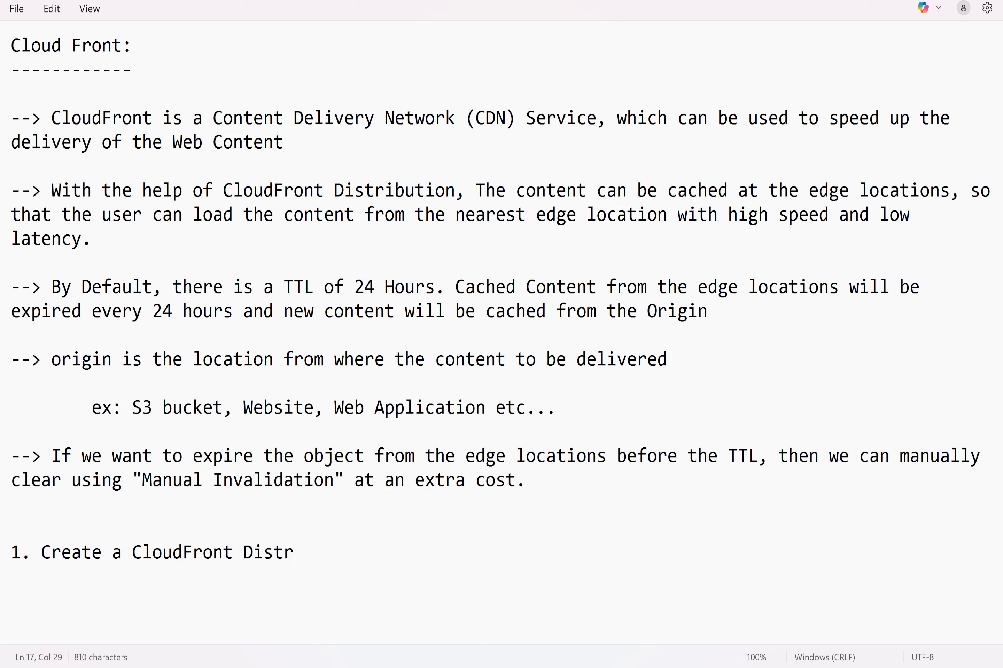
text(ibution with S3)
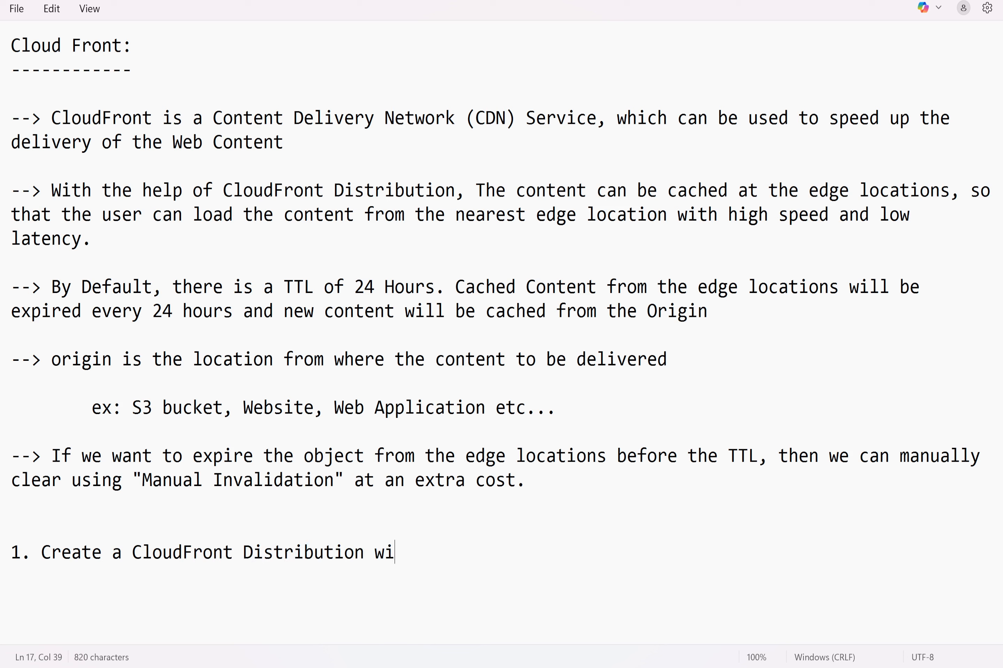
text(Buck)
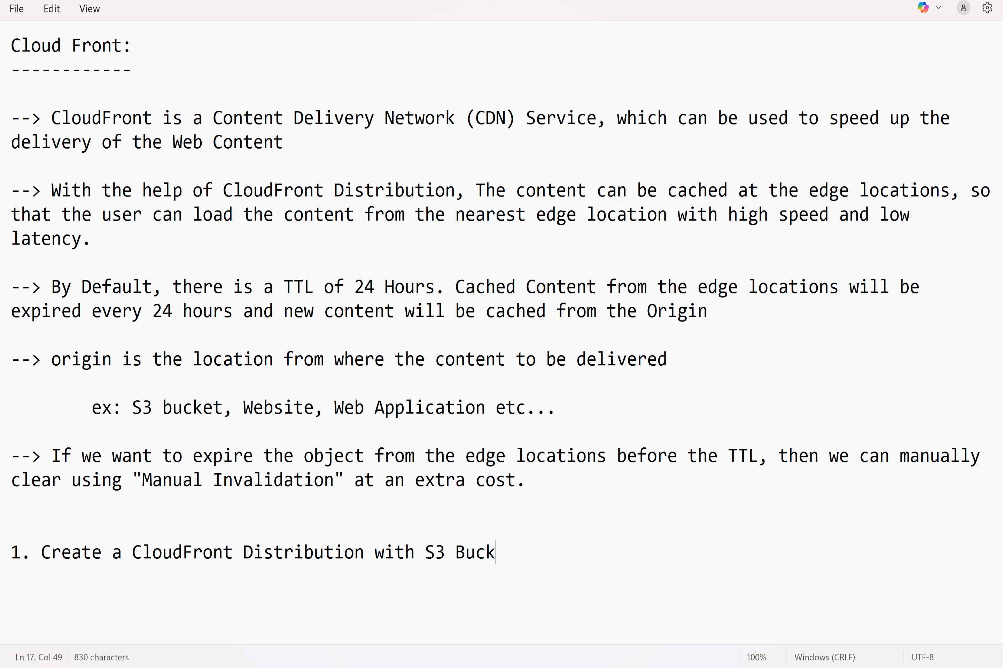
text(et as Origin)
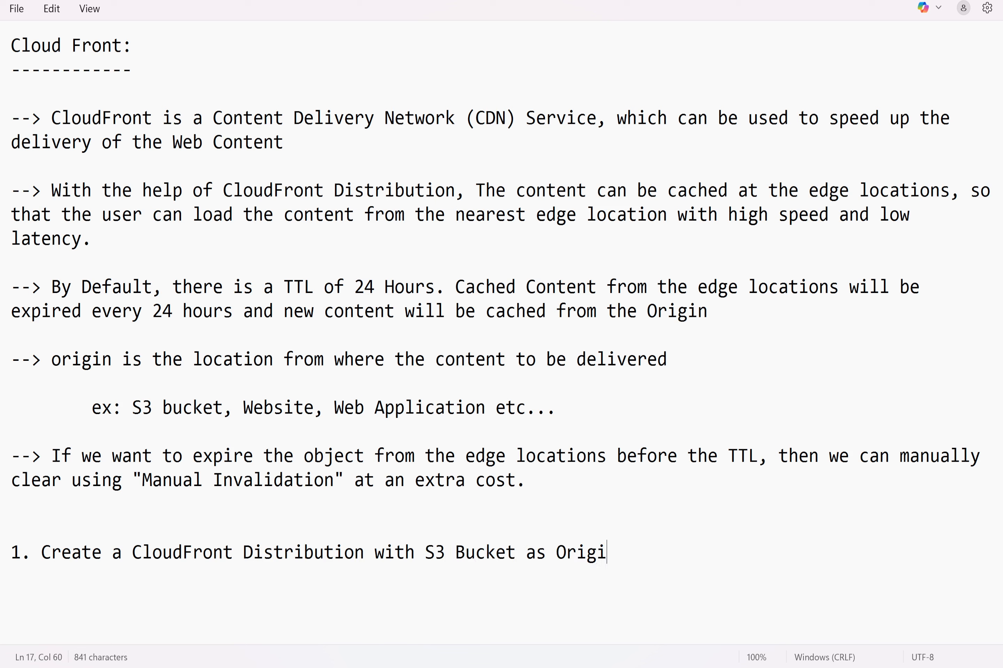
Add the indented item "a) Create S3 bucket "cloudfront03Apr2025" in N.Virginia" under heading 1, leaving a blank line between.
key(Return)
key(Return)
key(Tab)
text(-)
key(BackSpace)
key(BackSpace)
text(a))
scroll(505, 314, down, 3)
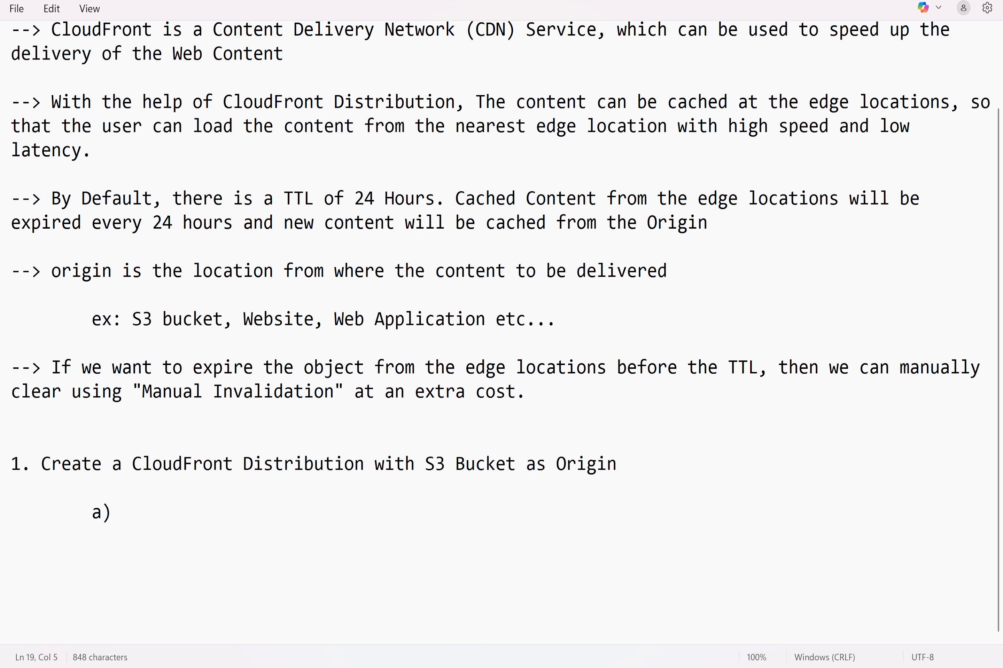
click(11, 488)
text(Create S3 b)
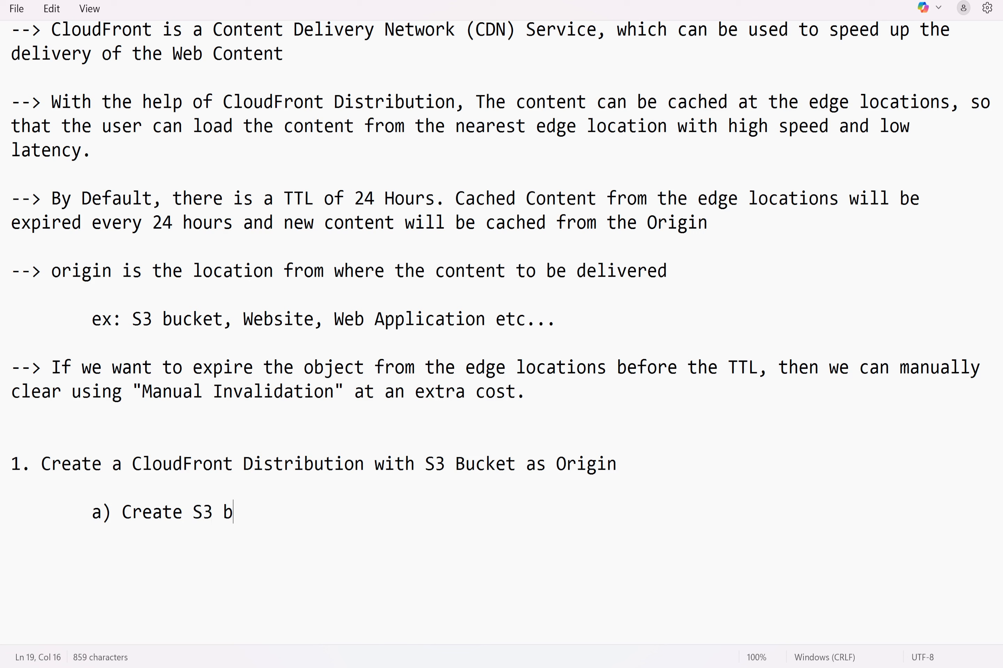
text(ucket "cloudfront)
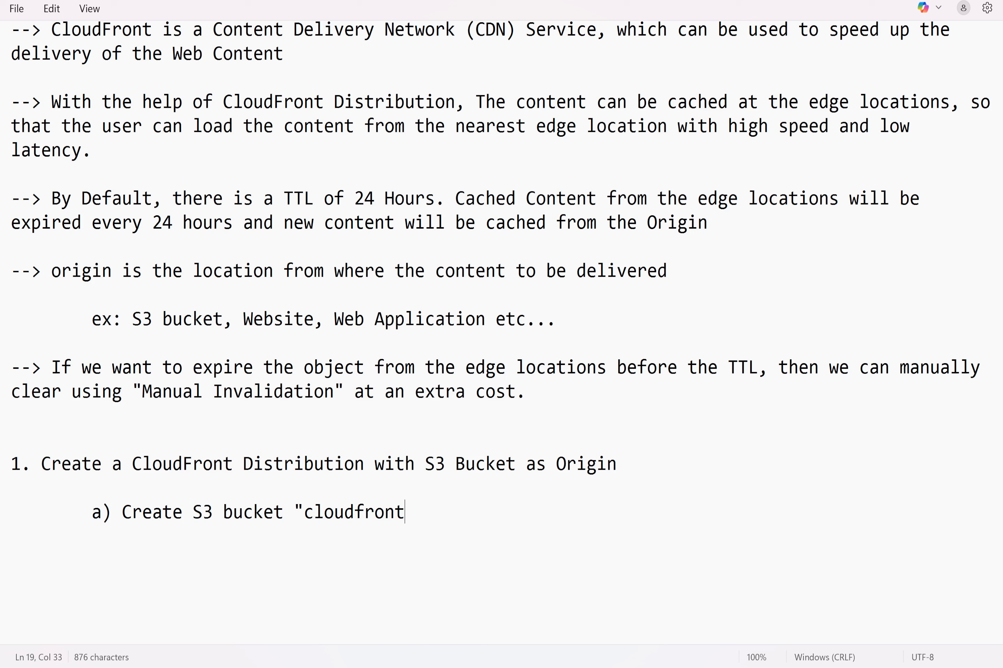
text(03Apr2025" in N.Virginn)
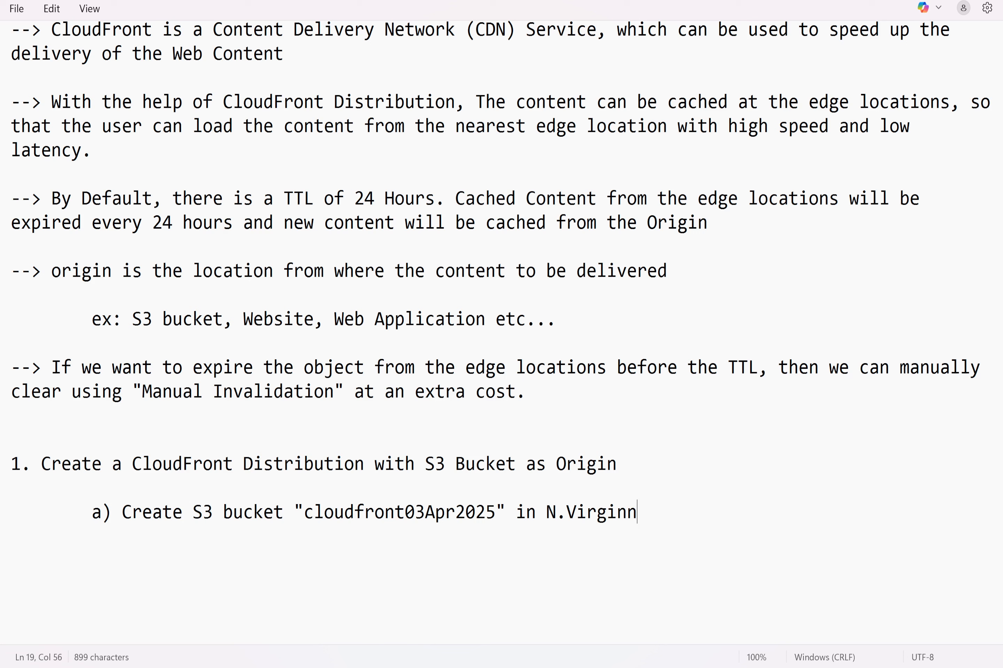
key(BackSpace)
text(i)
text(a)
Add two further-indented sub-points under item a: "- Enable ACL" and "- Disable "Block all Public Access"".
key(Return)
key(Tab)
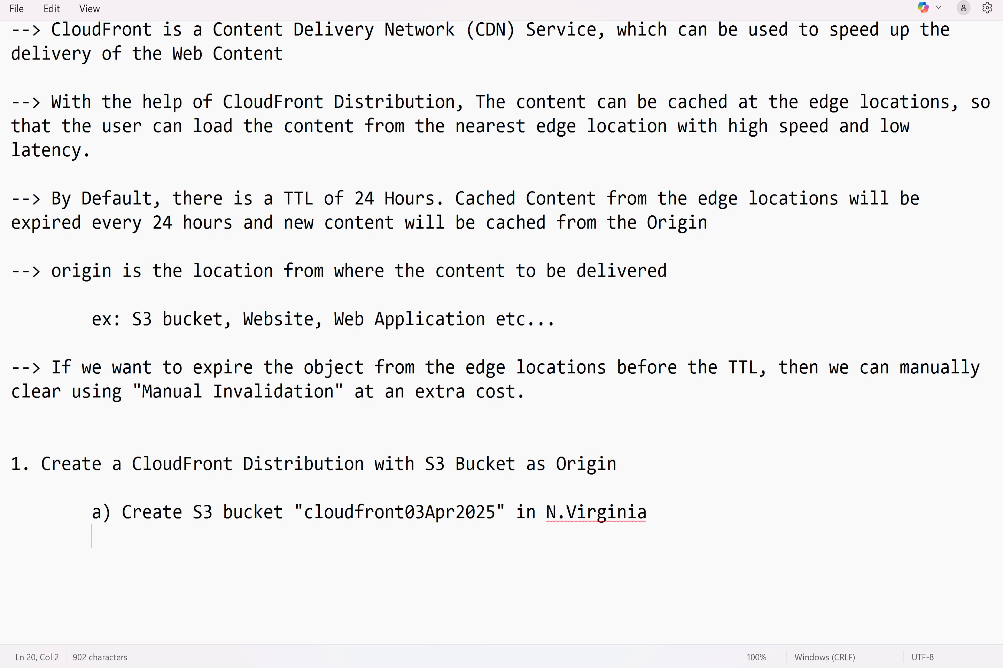
key(Tab)
text(- Enable ACL)
key(Return)
key(Tab)
key(Tab)
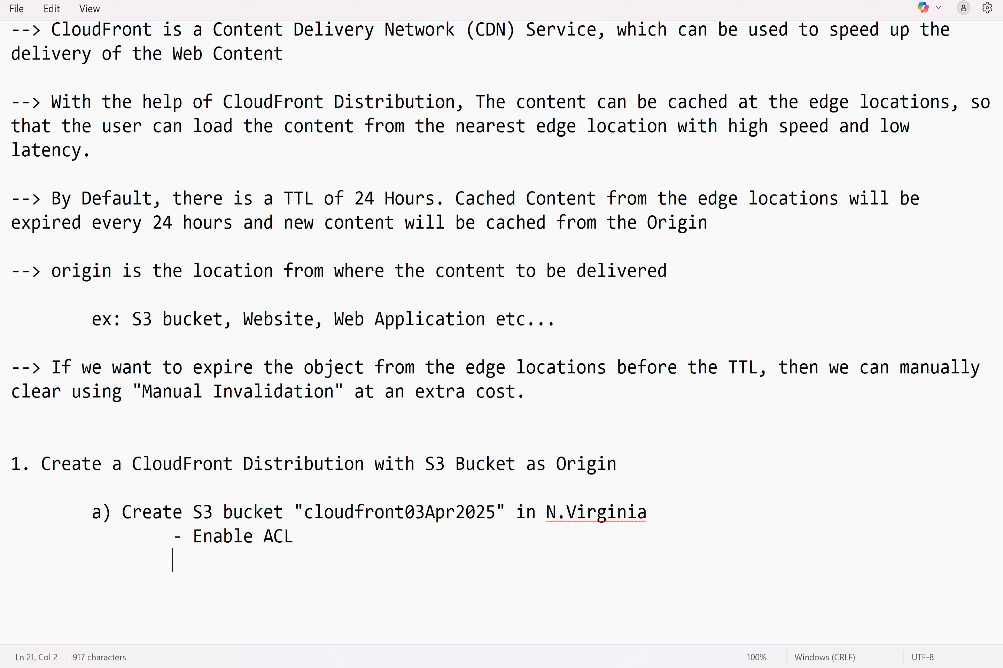
text(- Disable )
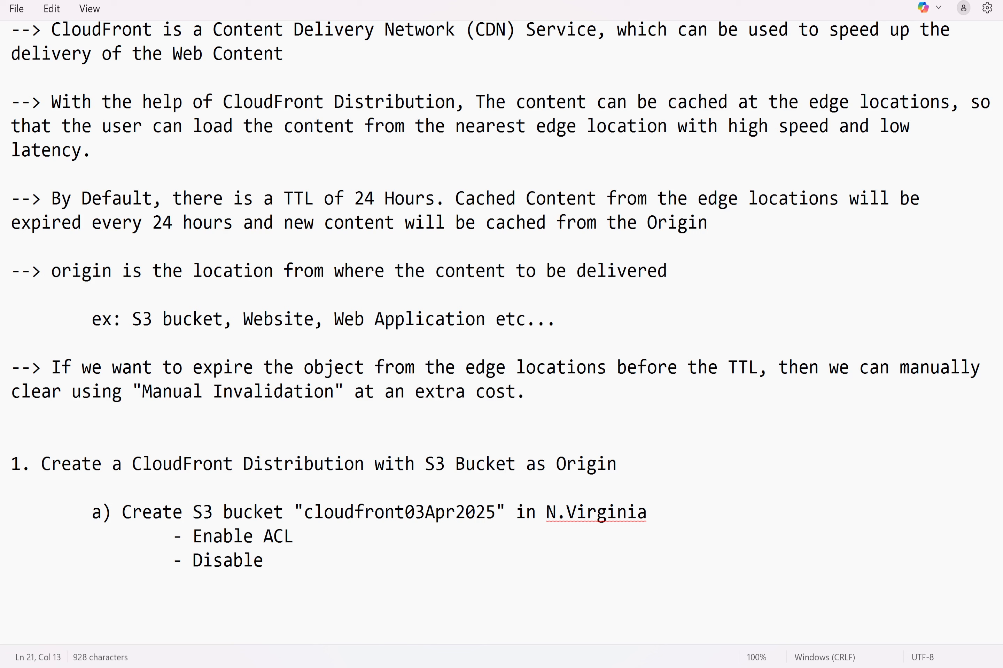
text("Block all)
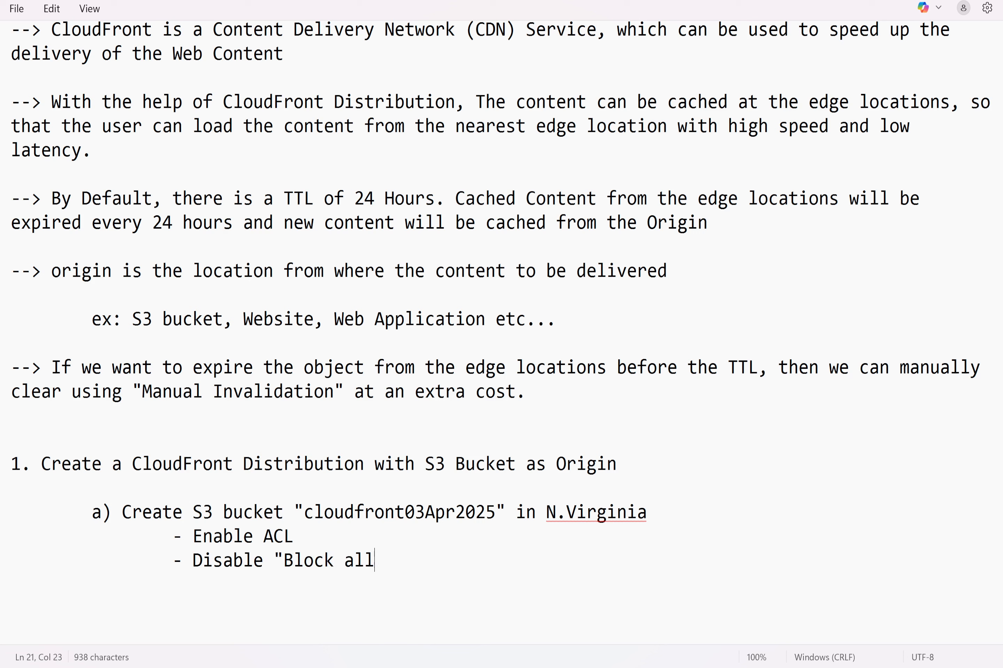
text( Public)
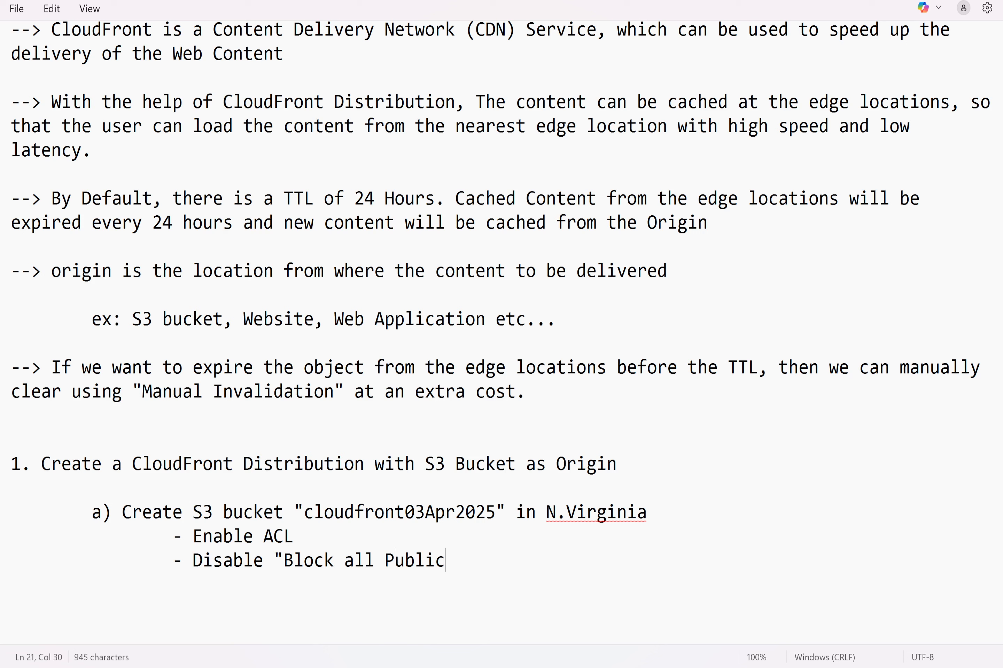
text( Access")
Add the indented item "b) Upload any HD Image as public Object "Image.jpg"" after a blank line.
key(Return)
key(Return)
key(Tab)
text(b) )
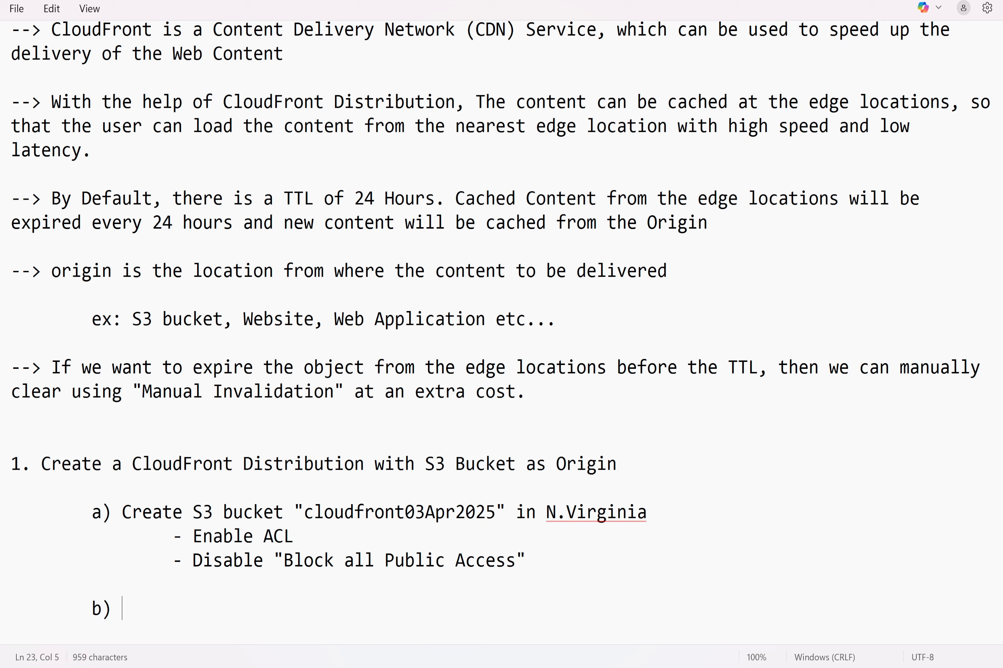
text(Upload )
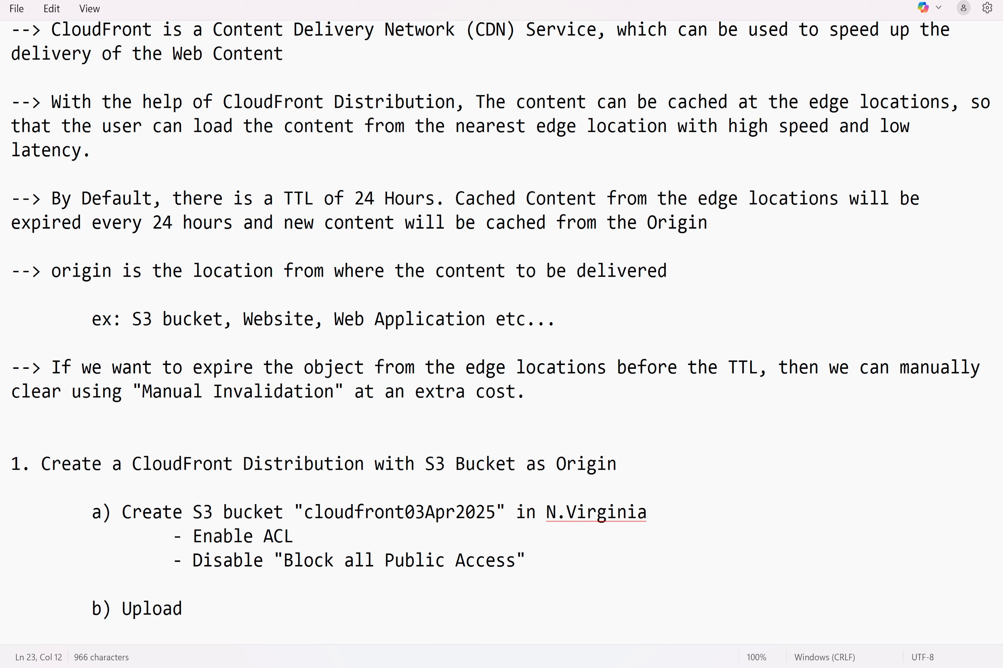
text(any HD Ima)
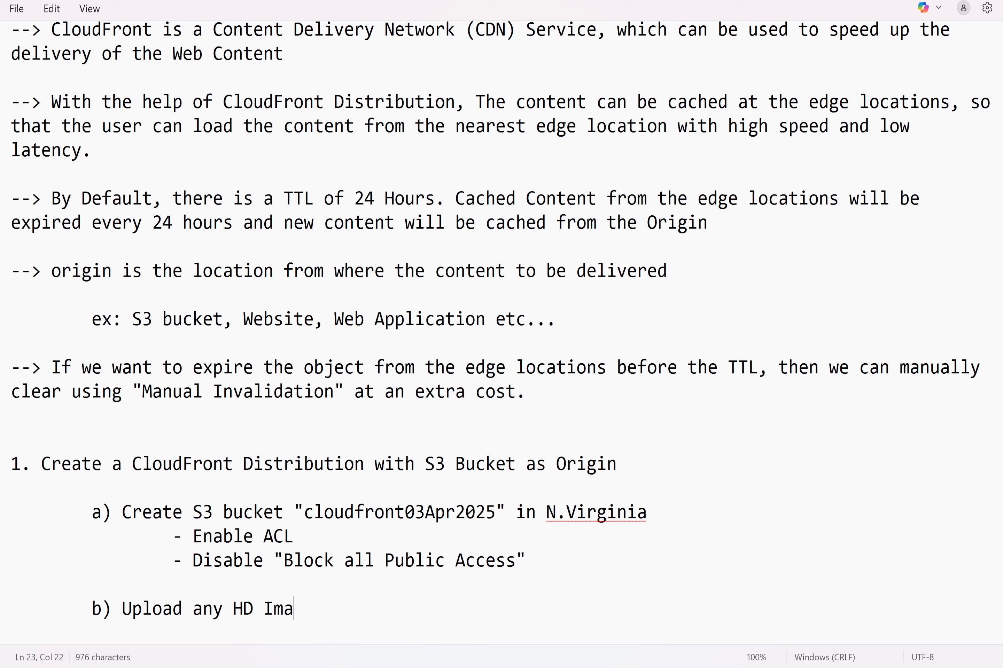
text(ge as publ)
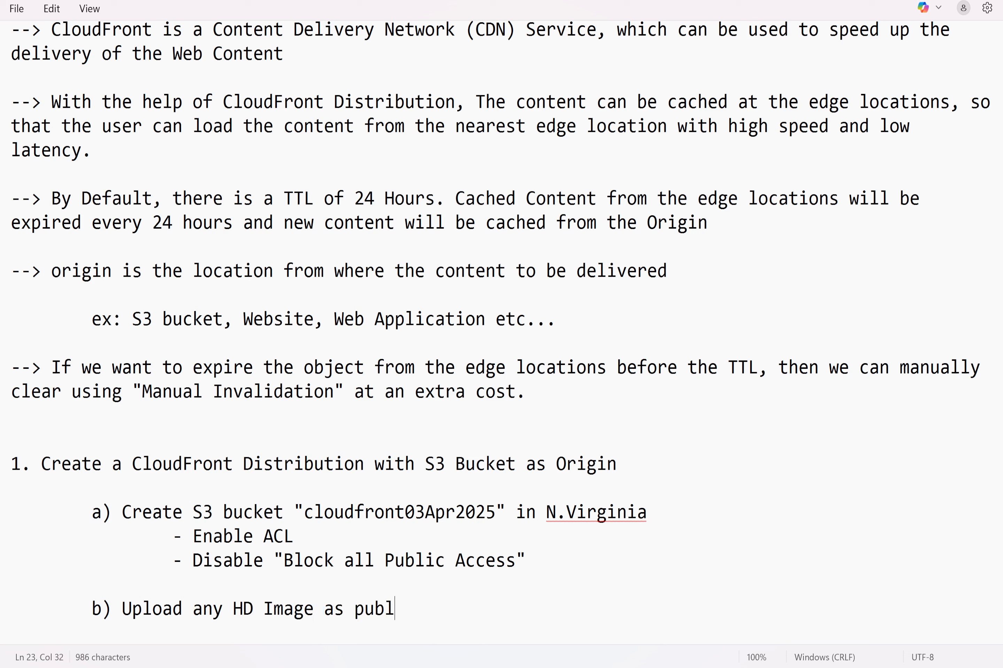
text(ic Object)
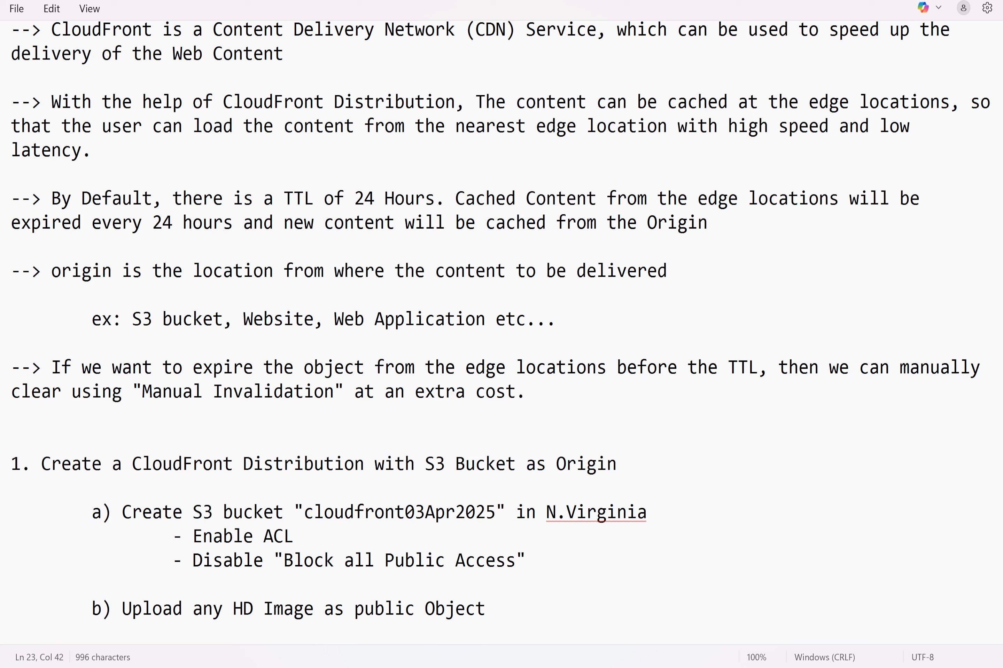
text( "Image)
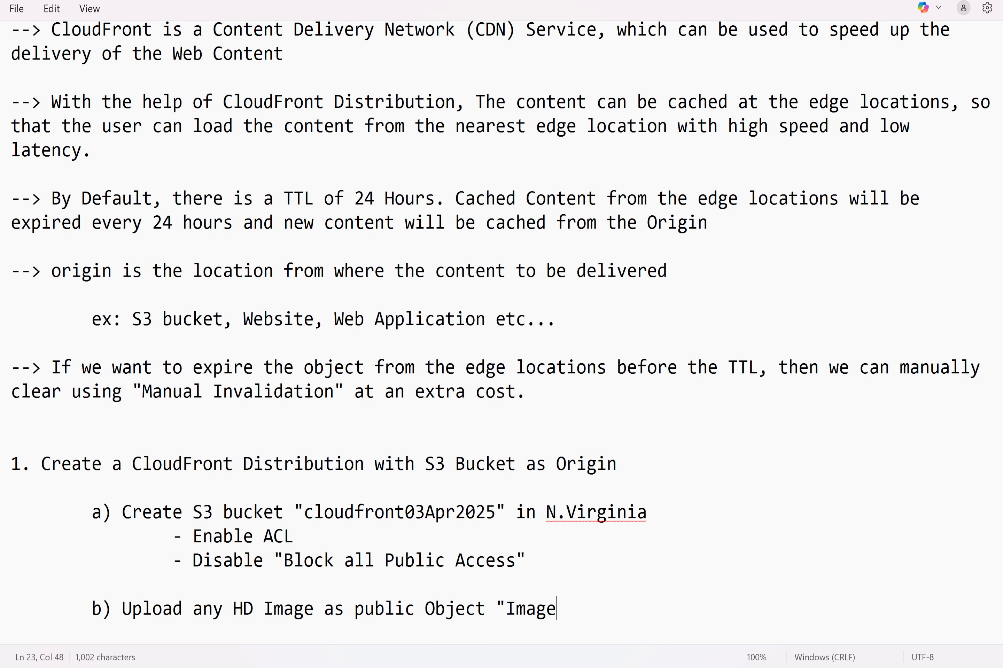
text(.jpg")
Add the indented item "c) Access the Image using the object url and observe the time taken to load the Image" directly below item b.
key(Return)
key(Tab)
text(c0)
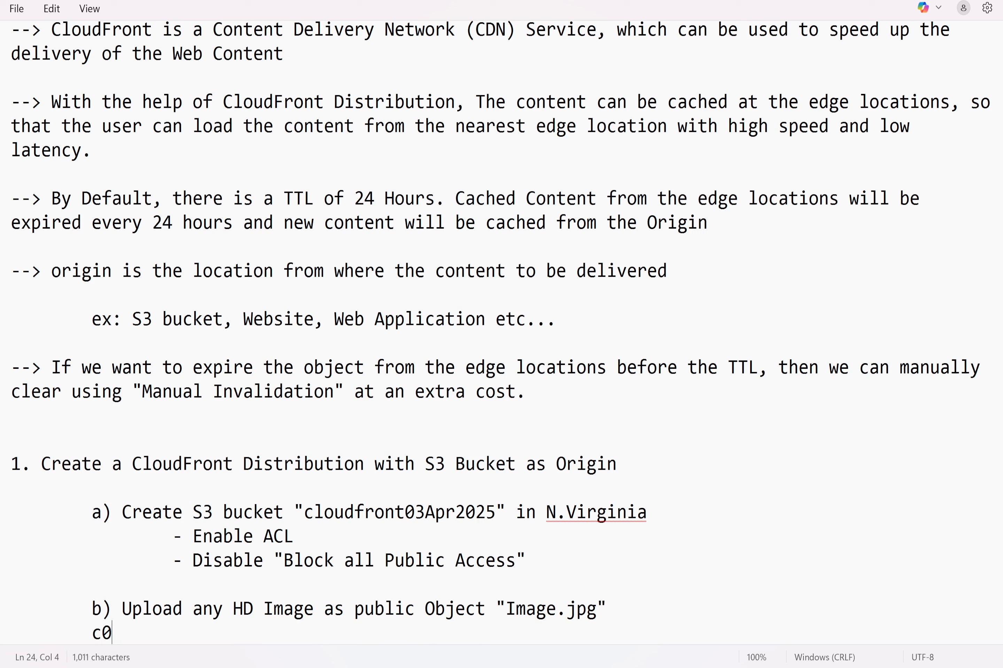
key(BackSpace)
text() Access the Im)
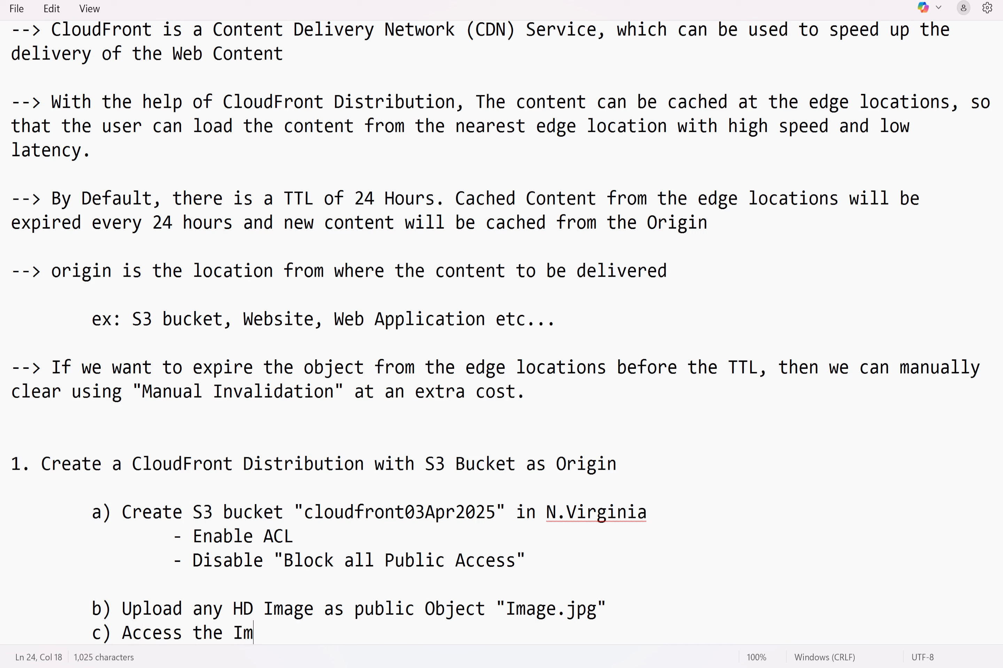
text(age usin)
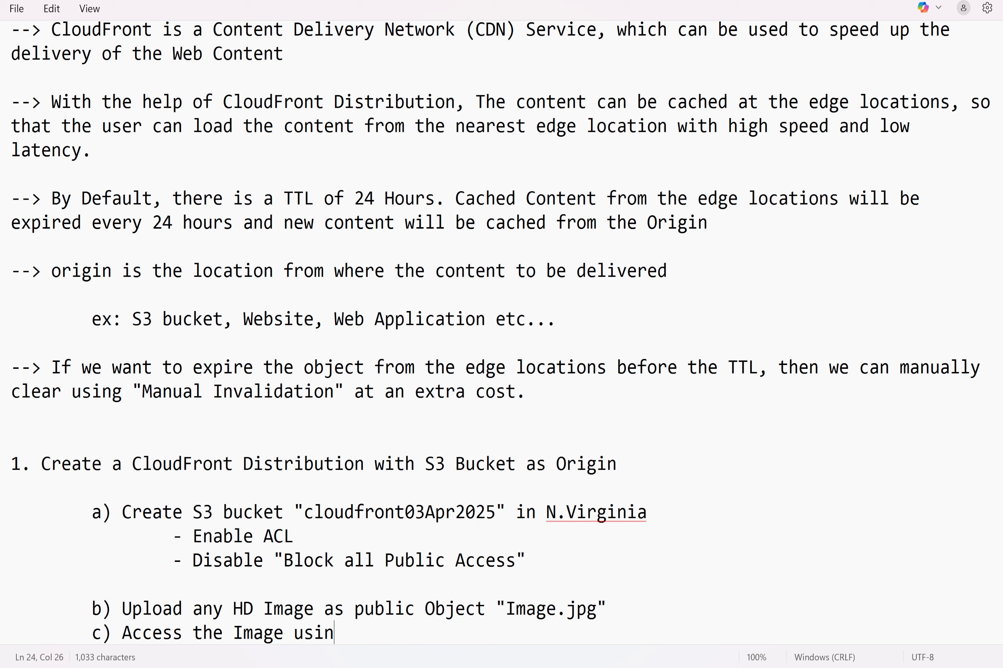
text(g the object u)
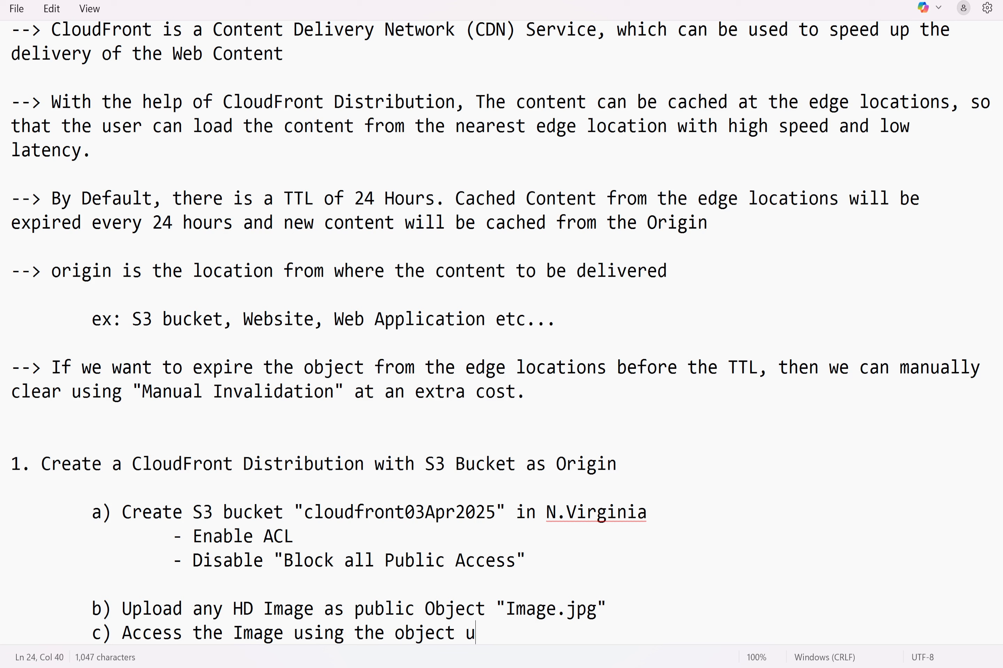
text(rl)
scroll(501, 334, down, 2)
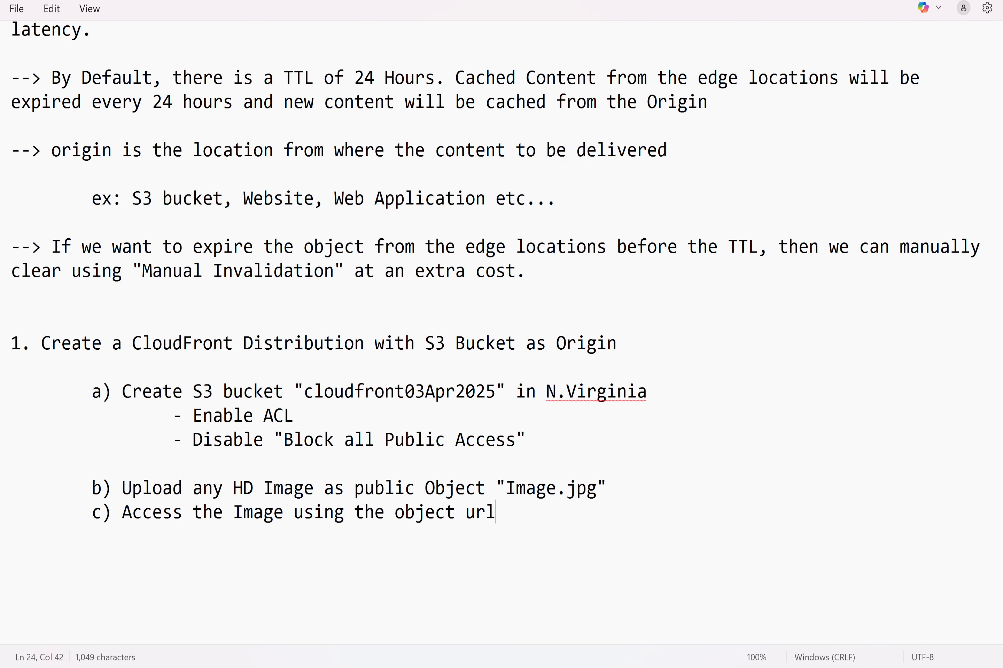
text(and obs)
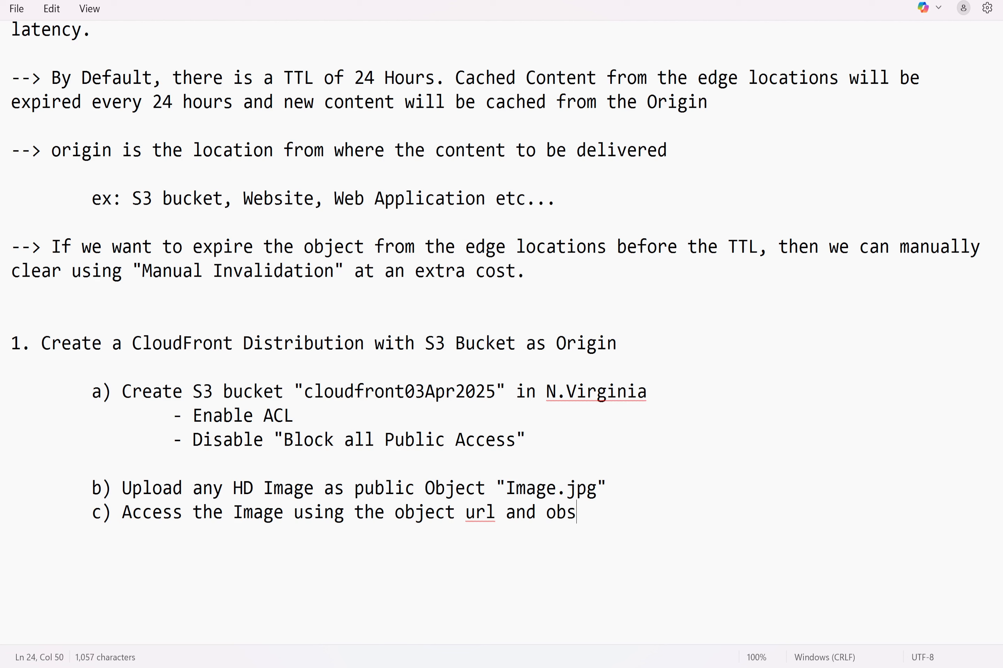
text(erve the time )
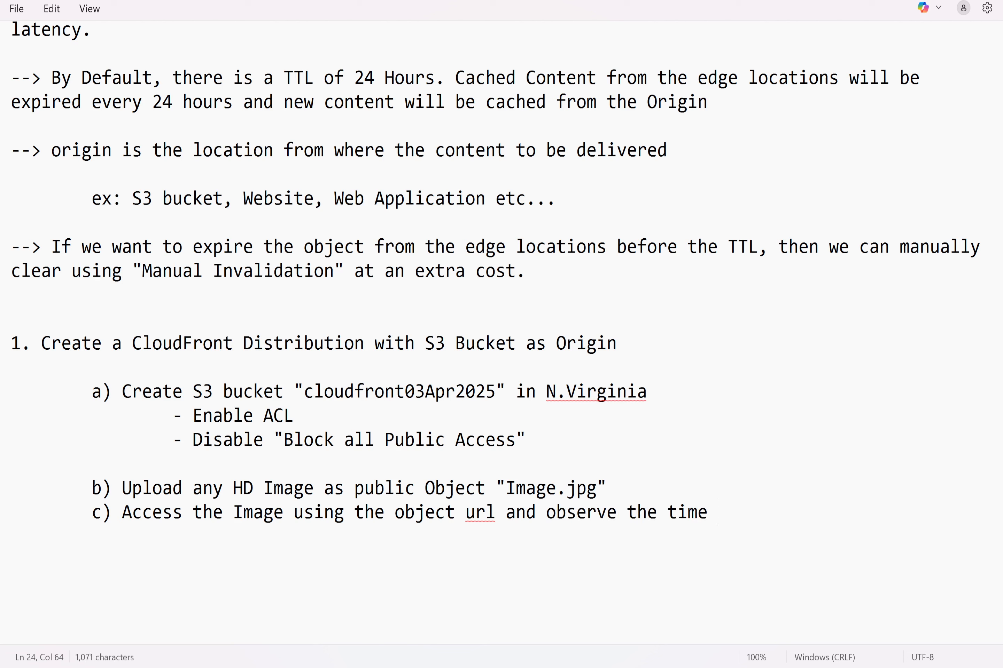
text(taken to load the )
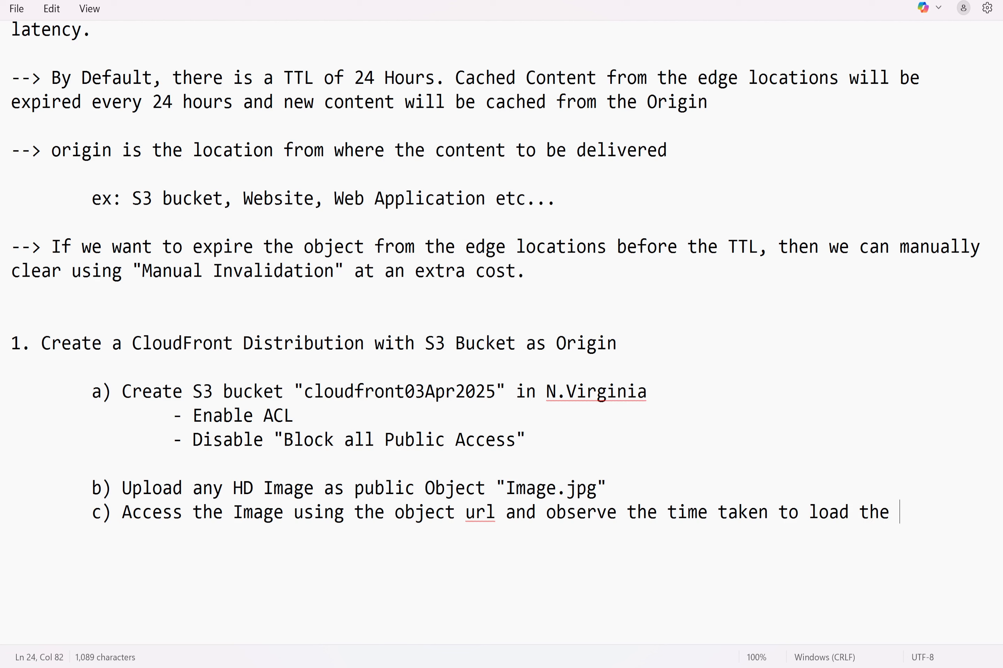
text(Image)
Add the indented item "d) Create CloudFront distribution and Note down the cloudfront url" directly below item c.
key(Return)
key(Tab)
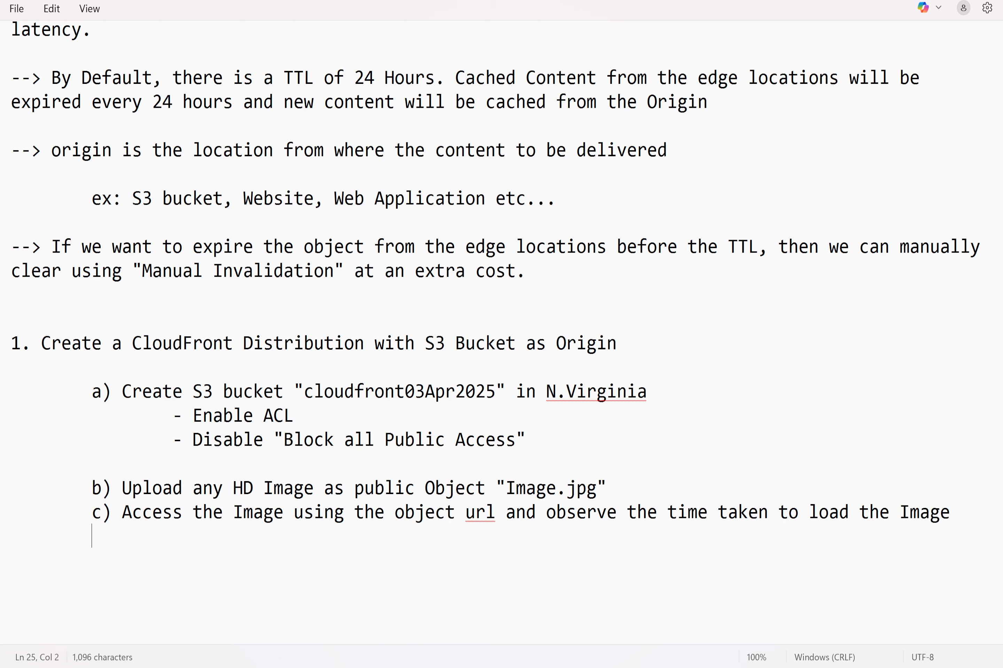
text(d) Create )
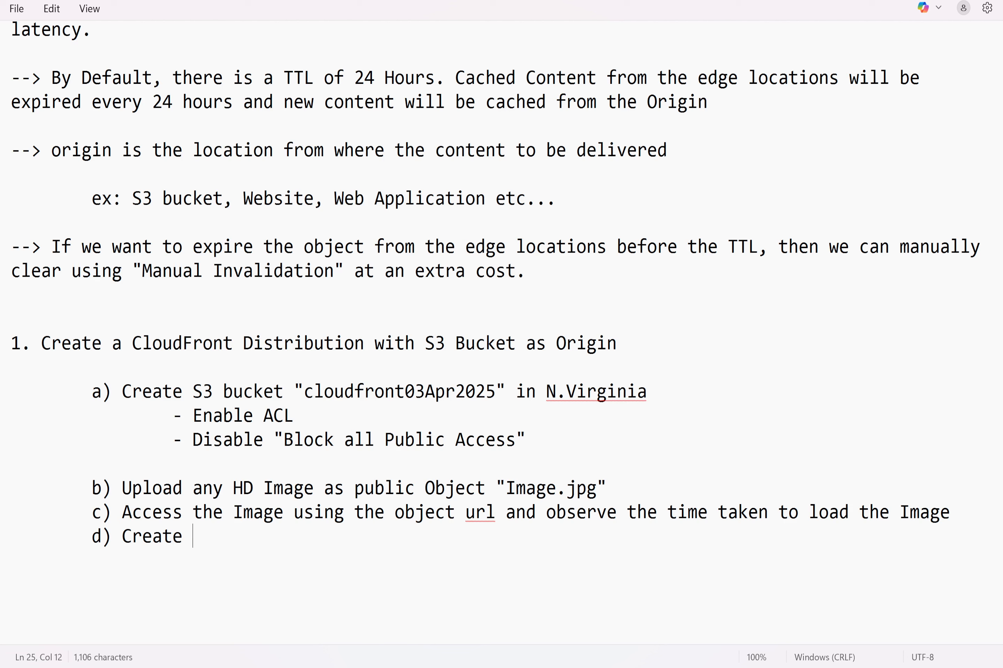
text(CloudFront )
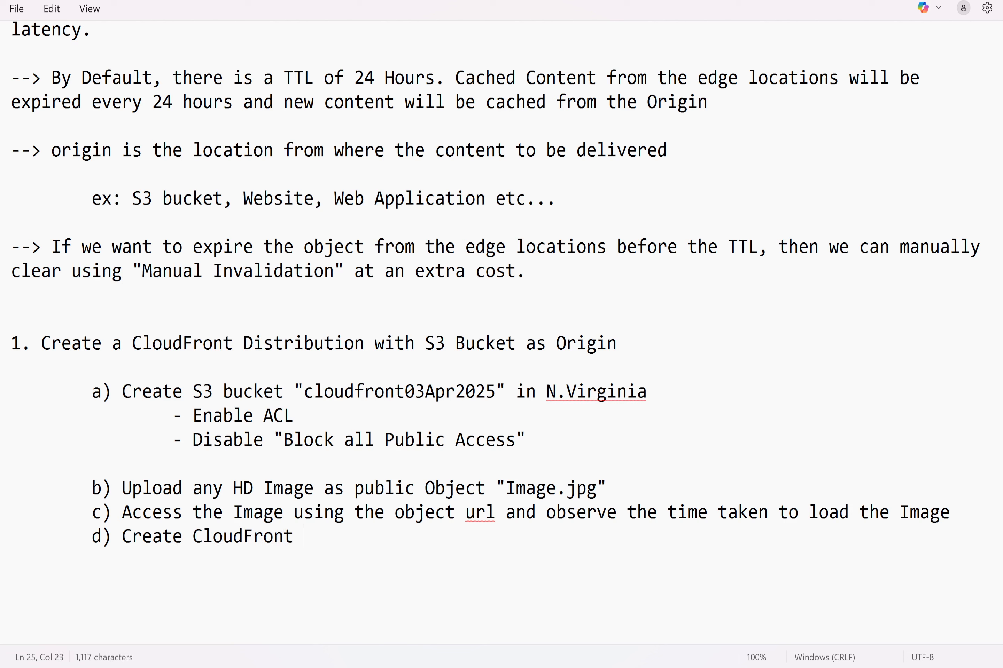
text(distribution )
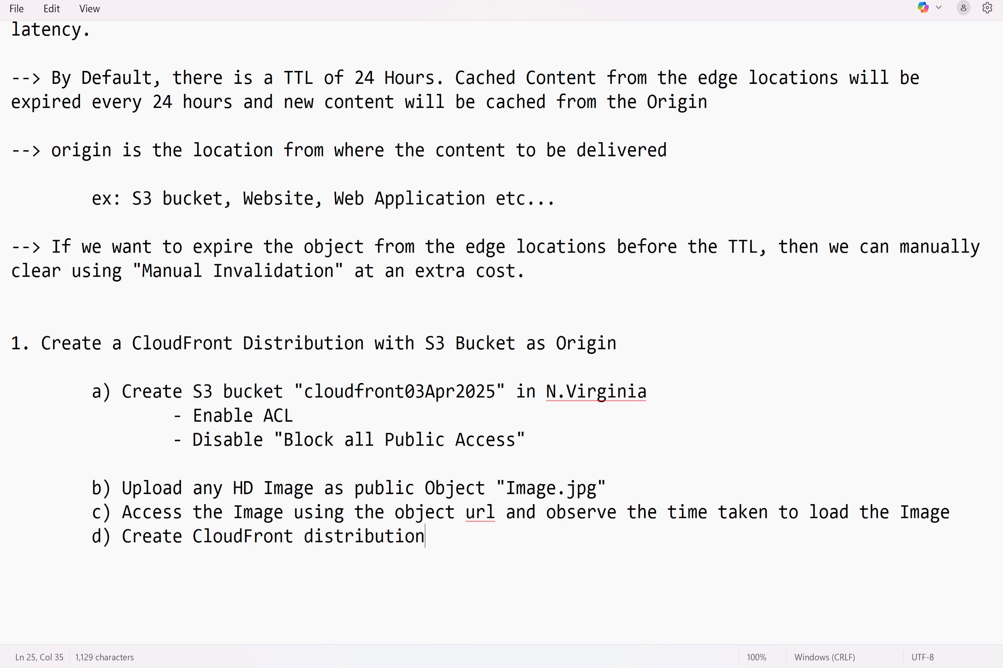
text(and Note down the)
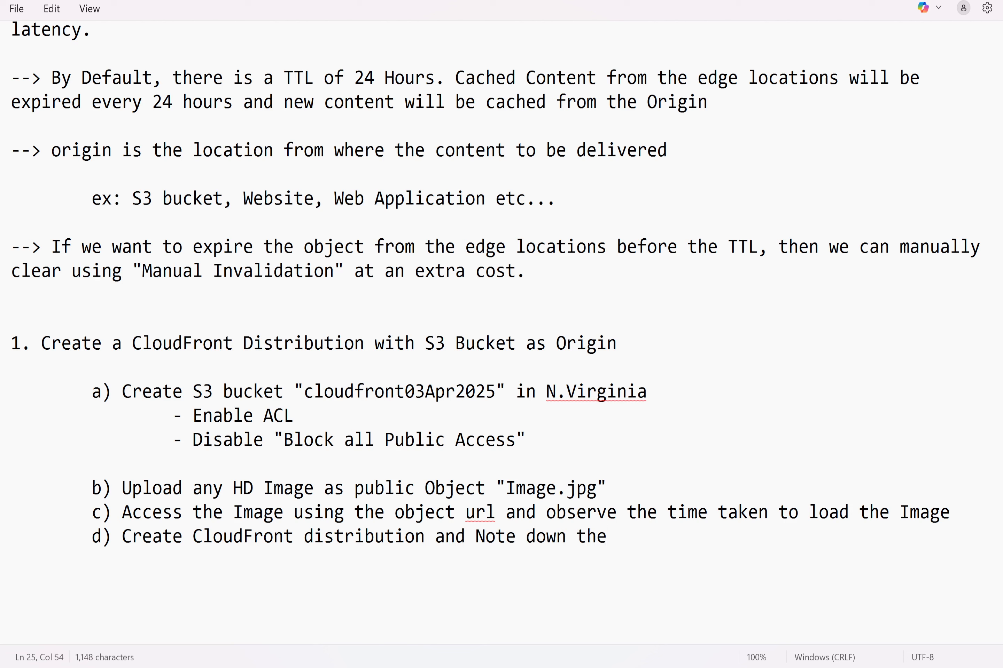
text( cloudfront )
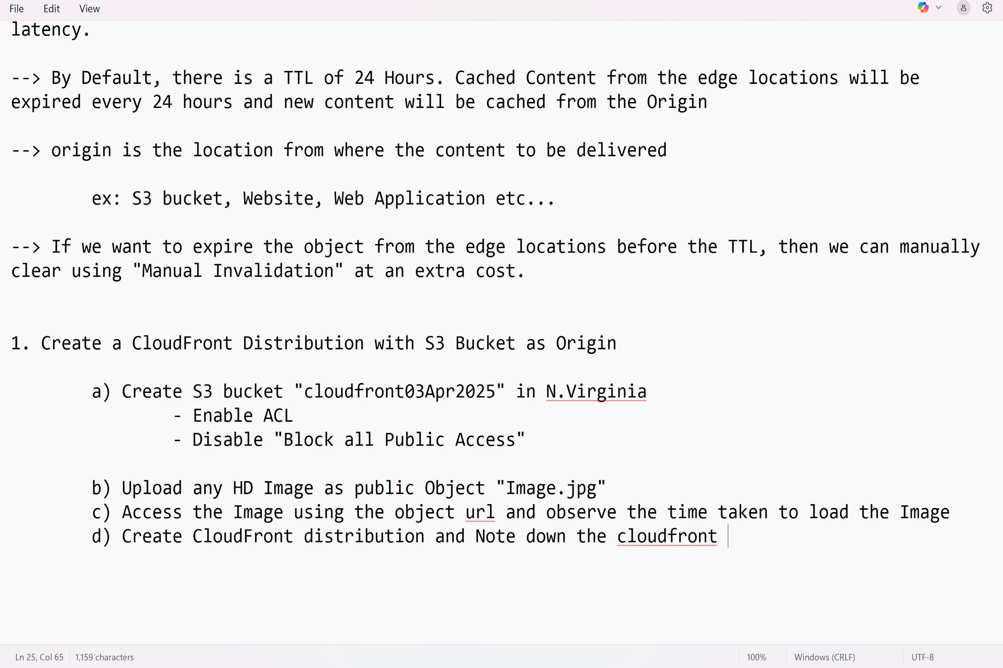
text(url)
Add the heading "2. Access the Contnt using the Cloudfron url and observe the Loading Time (Latency)" two blank lines below item d.
key(Return)
key(Return)
key(Return)
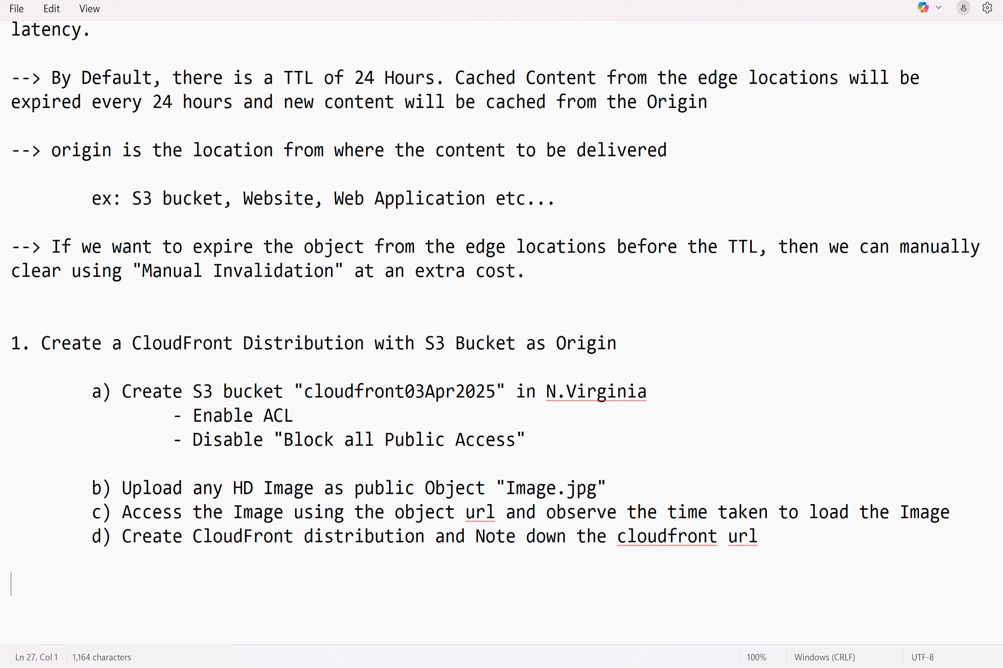
text(2. Access the Co)
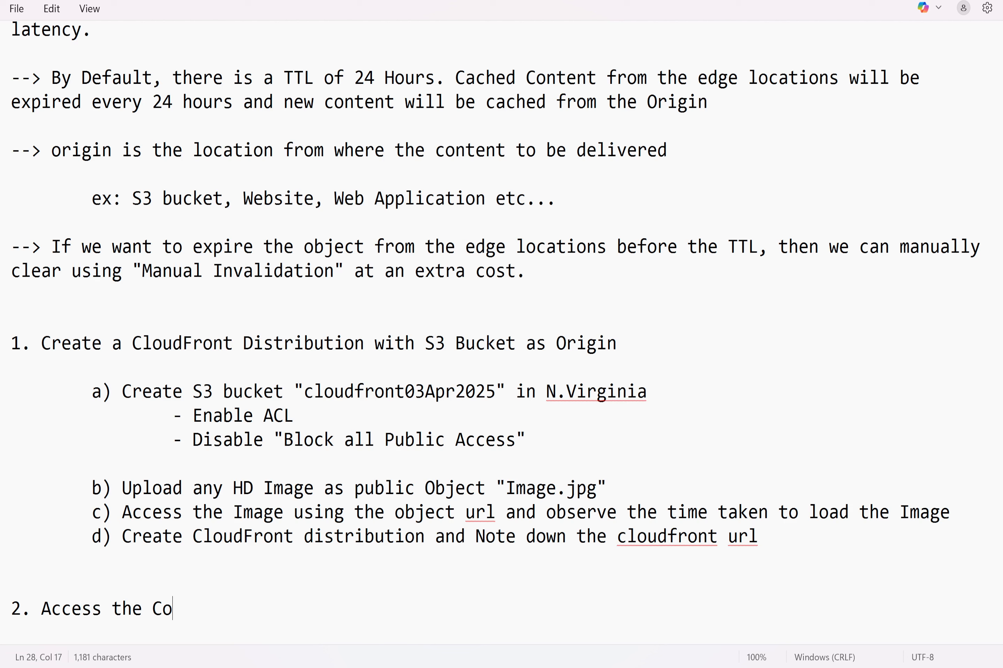
text(ntnt using the )
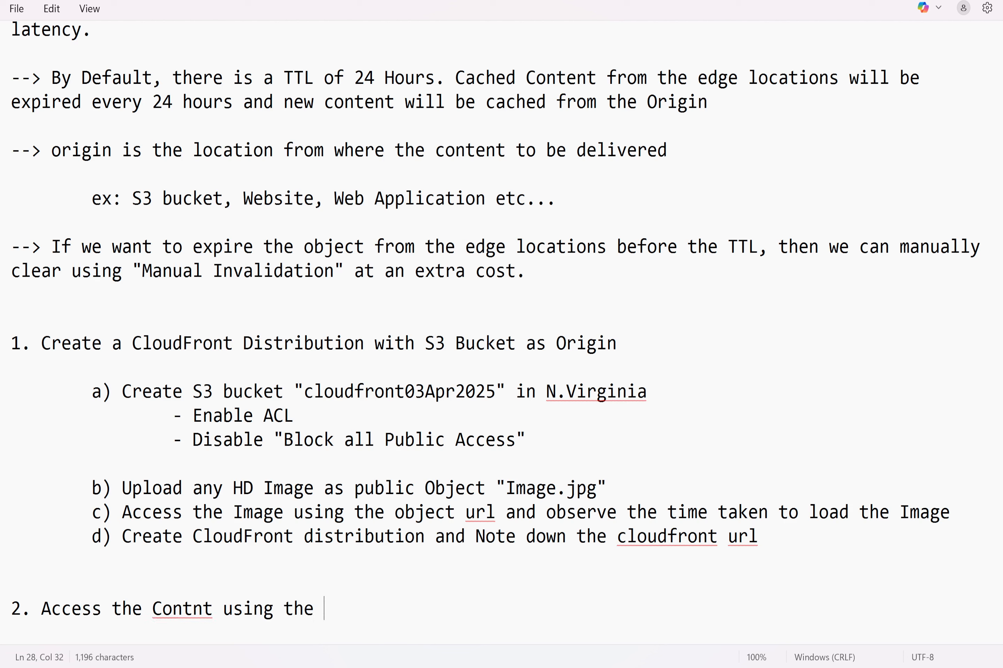
text(Cloudfron )
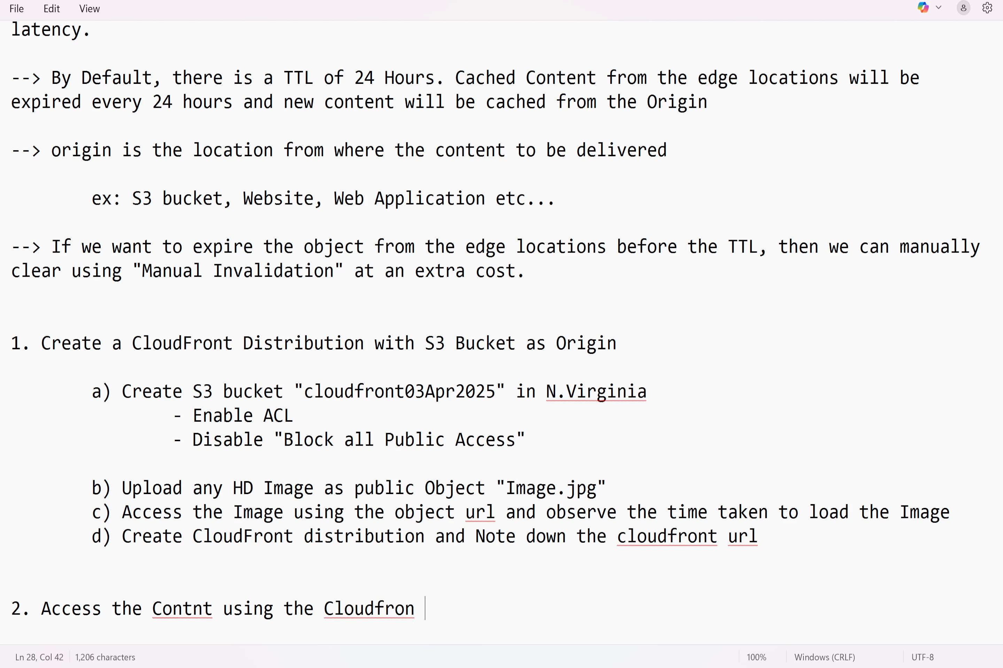
text(url and o)
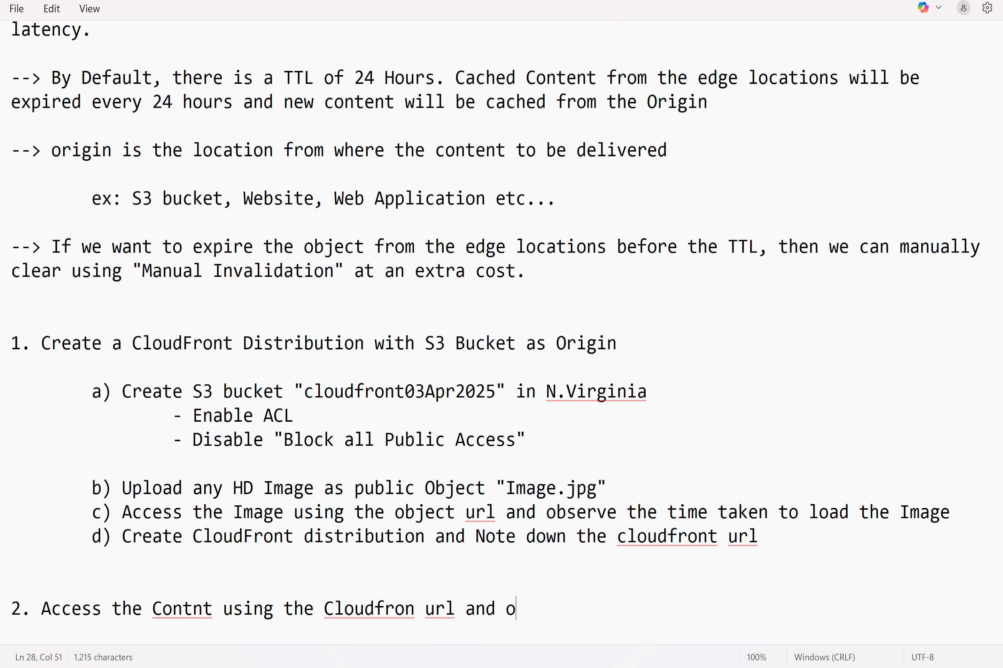
text(bserve the )
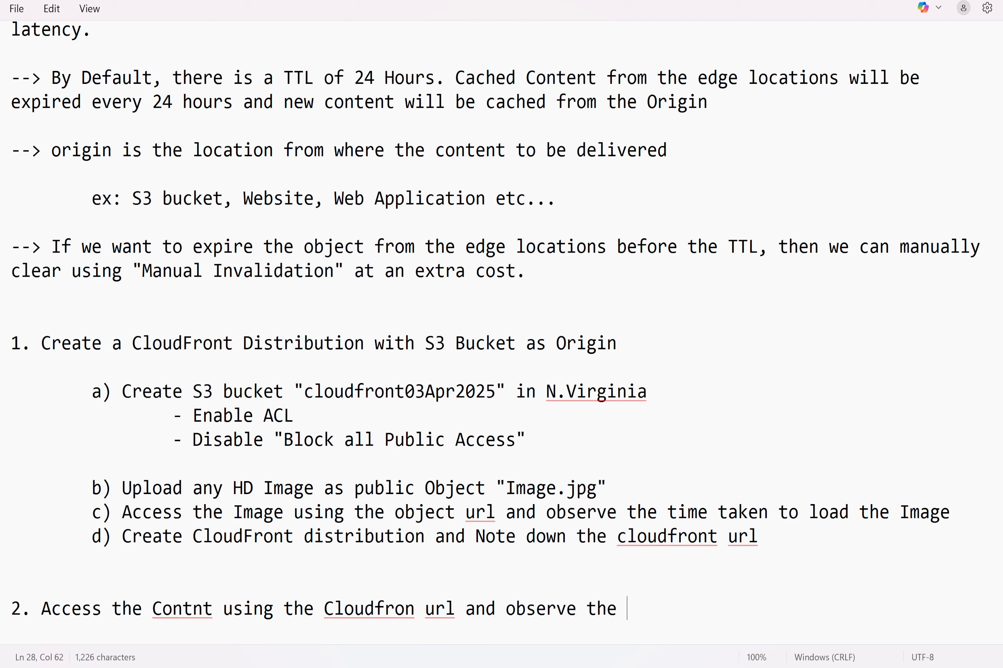
text(Loading Time (L)
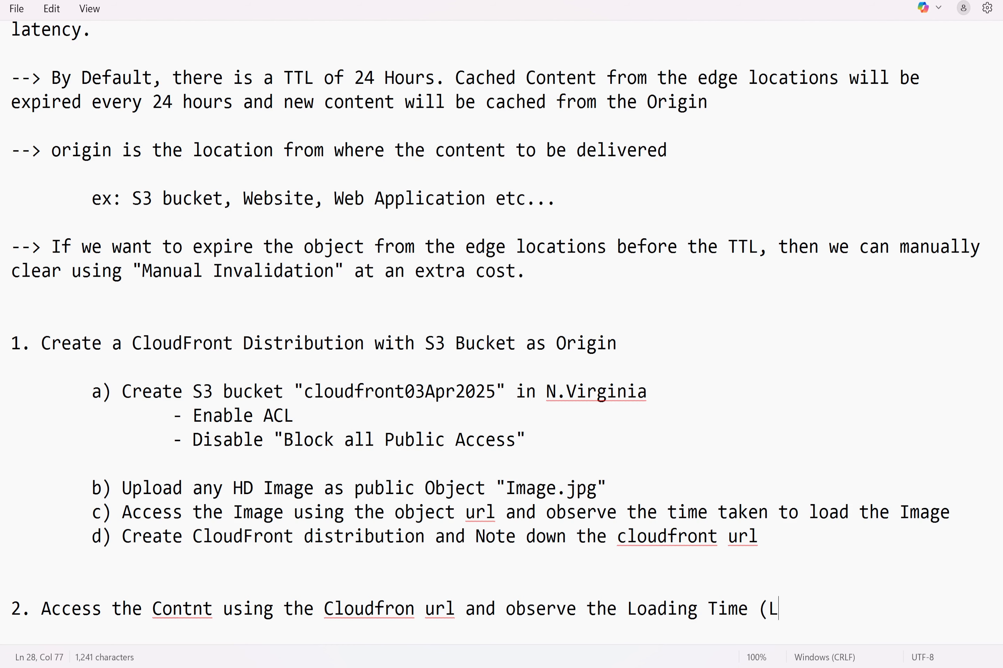
text(atency))
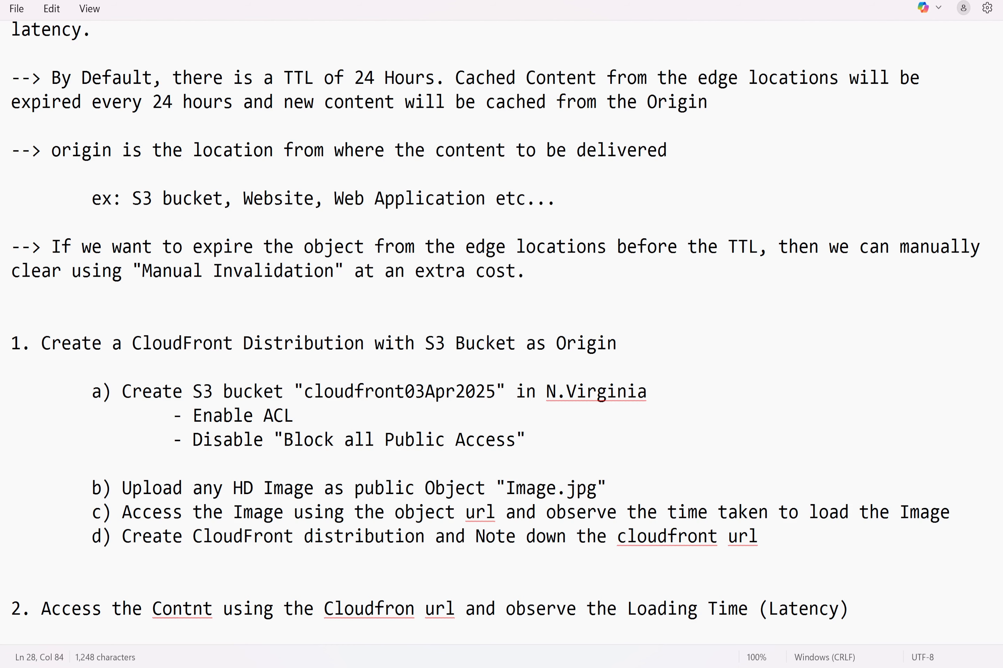
Copy the bucket name "cloudfront03Apr2025" from item a and switch to the AWS console in the browser.
scroll(505, 320, down, 2)
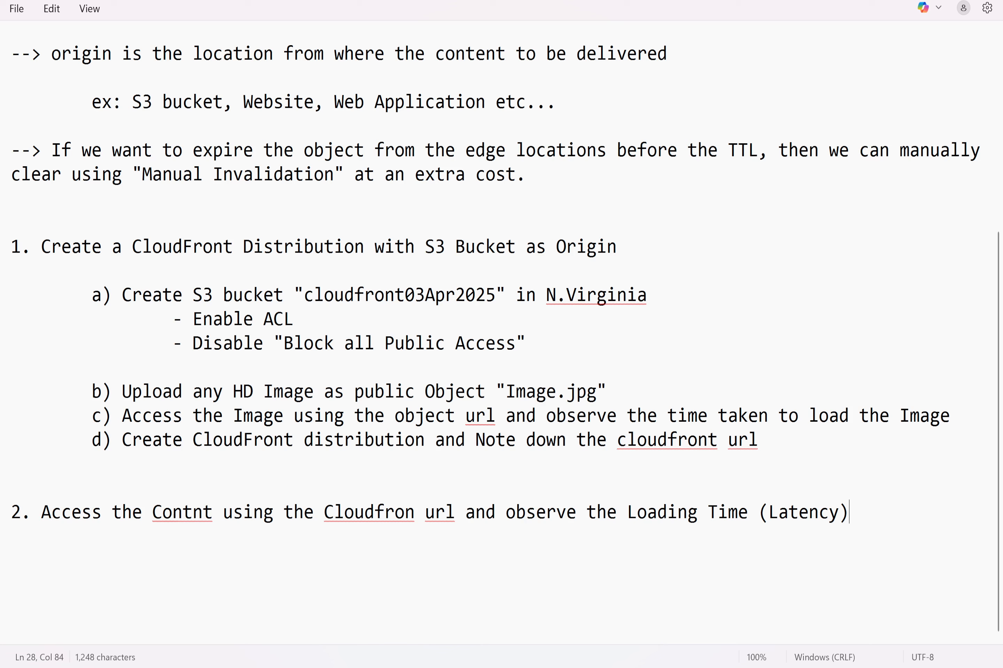
drag(305, 295, 493, 297)
key(ctrl+c)
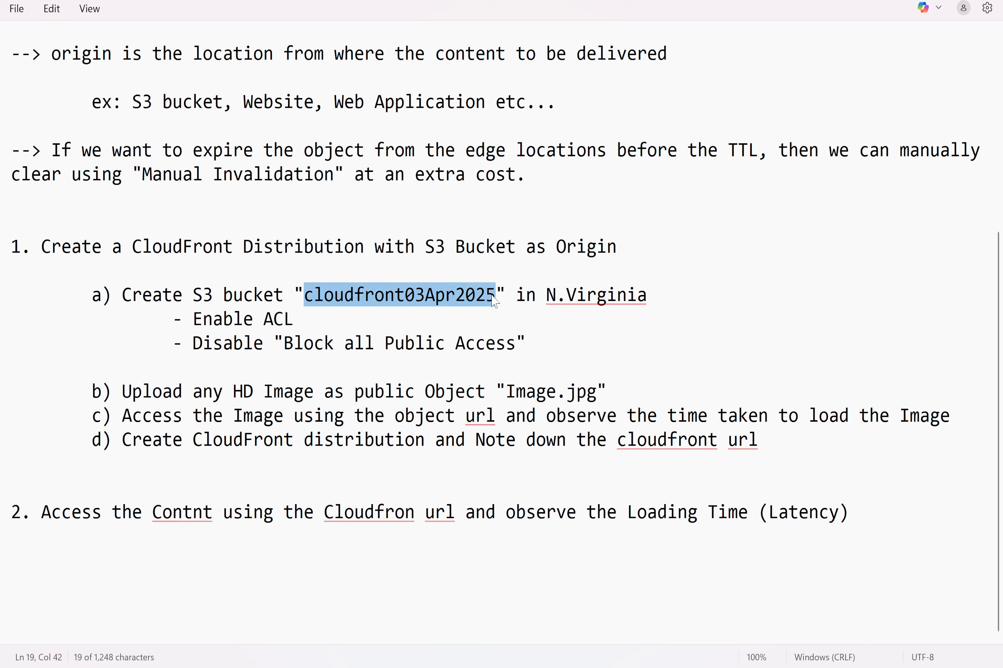
key(alt+Tab)
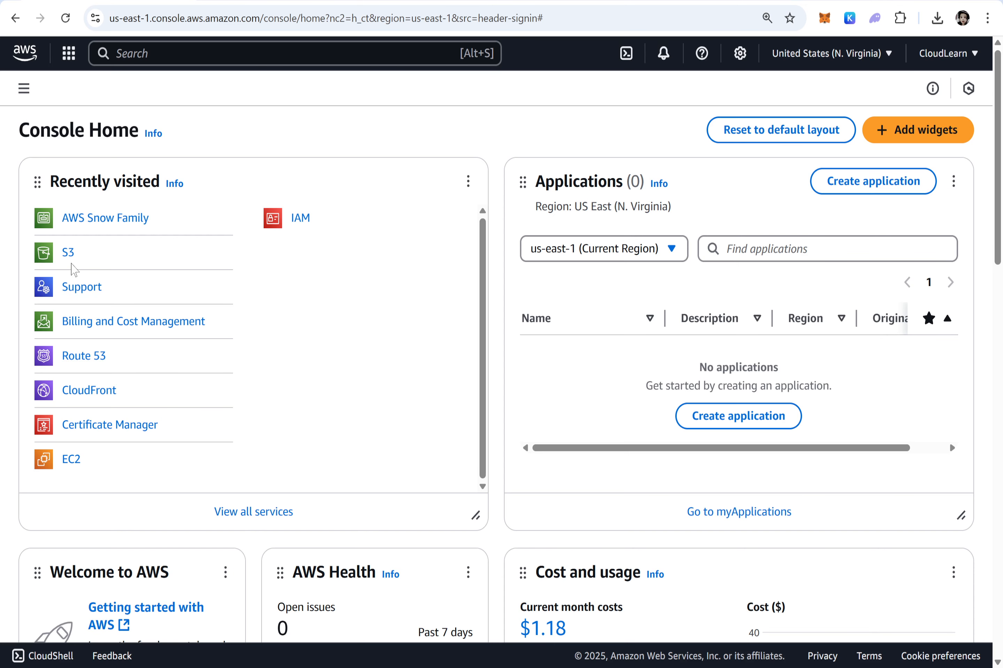
Start creating a new general purpose S3 bucket and enter the copied name "cloudfront03Apr2025".
click(71, 258)
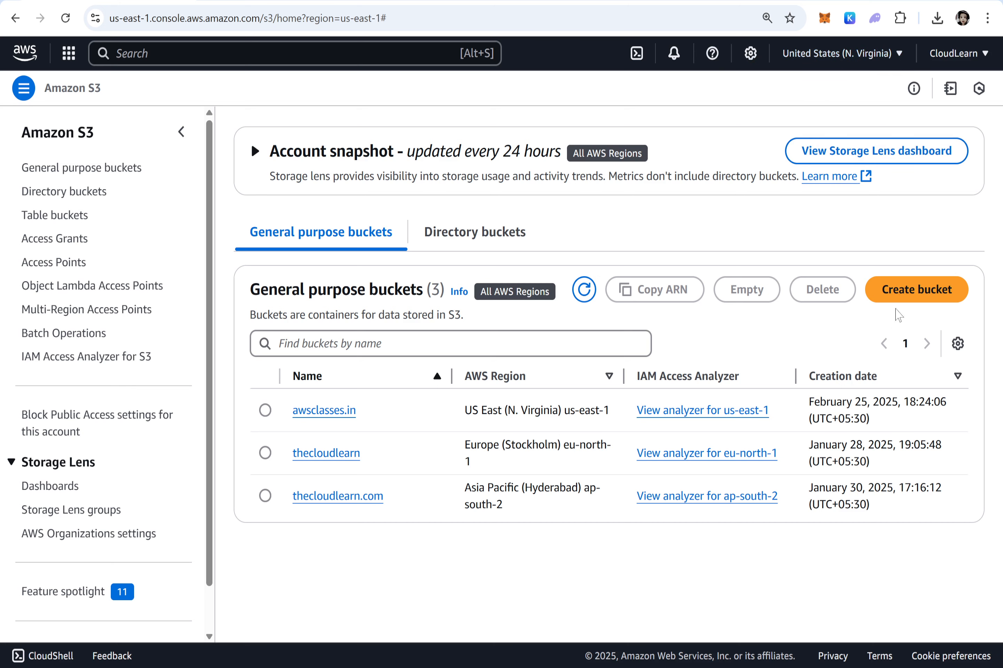
click(904, 288)
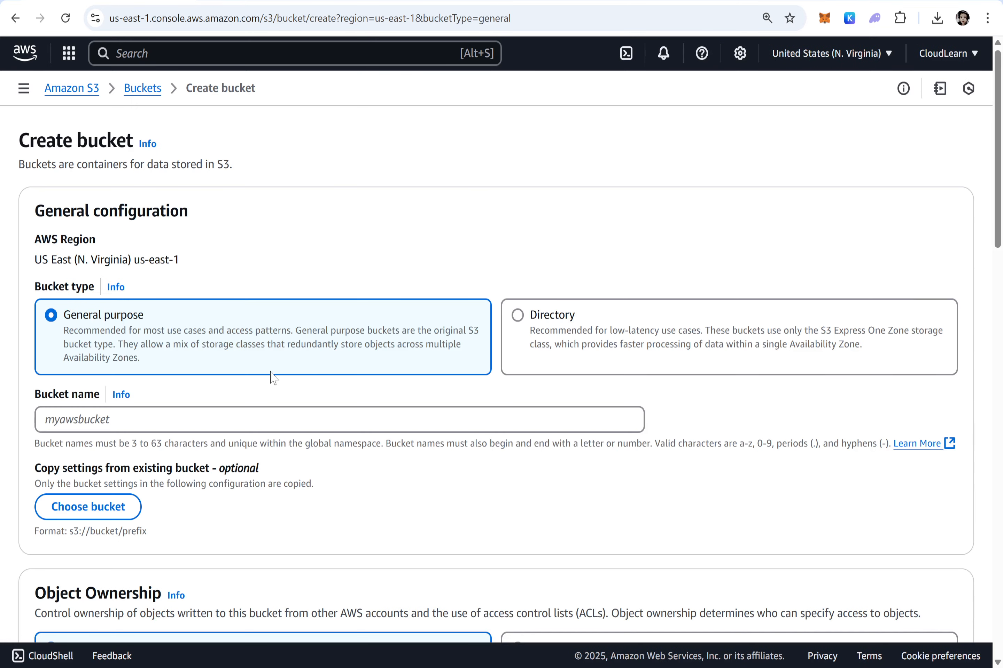
click(130, 425)
key(ctrl+v)
Enable ACLs for the bucket and turn off Block all public access, acknowledging that the bucket and its objects might become public.
scroll(130, 428, down, 3)
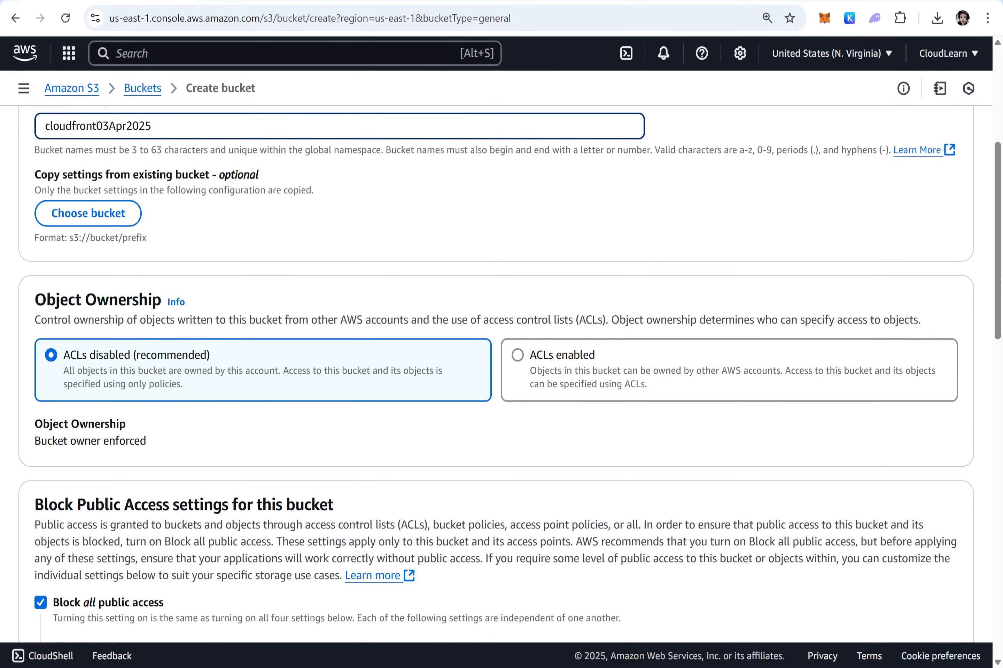
click(519, 352)
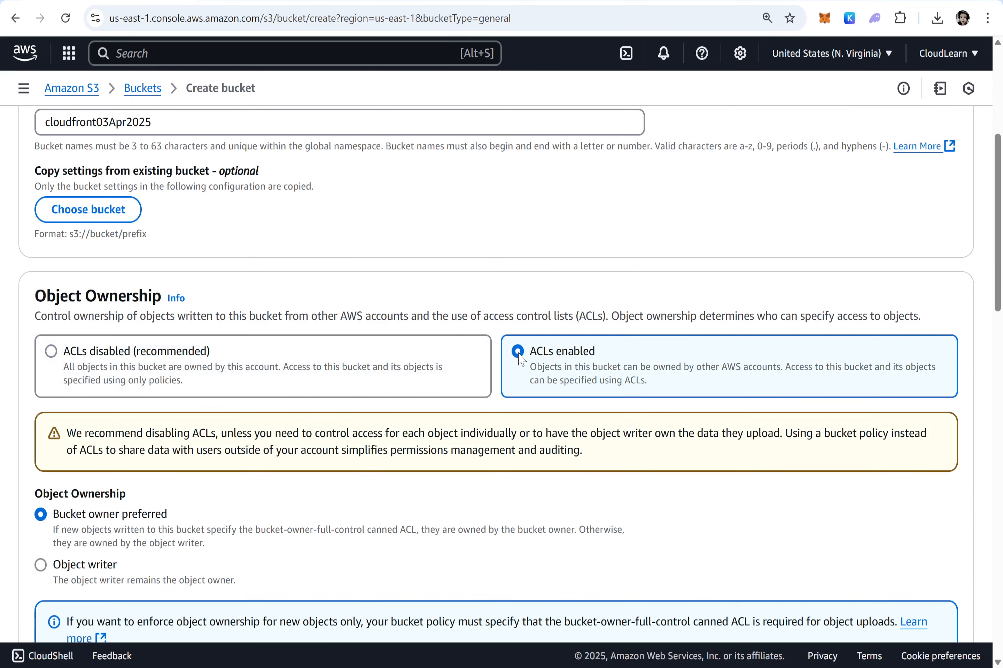
scroll(520, 359, down, 10)
scroll(519, 358, down, 3)
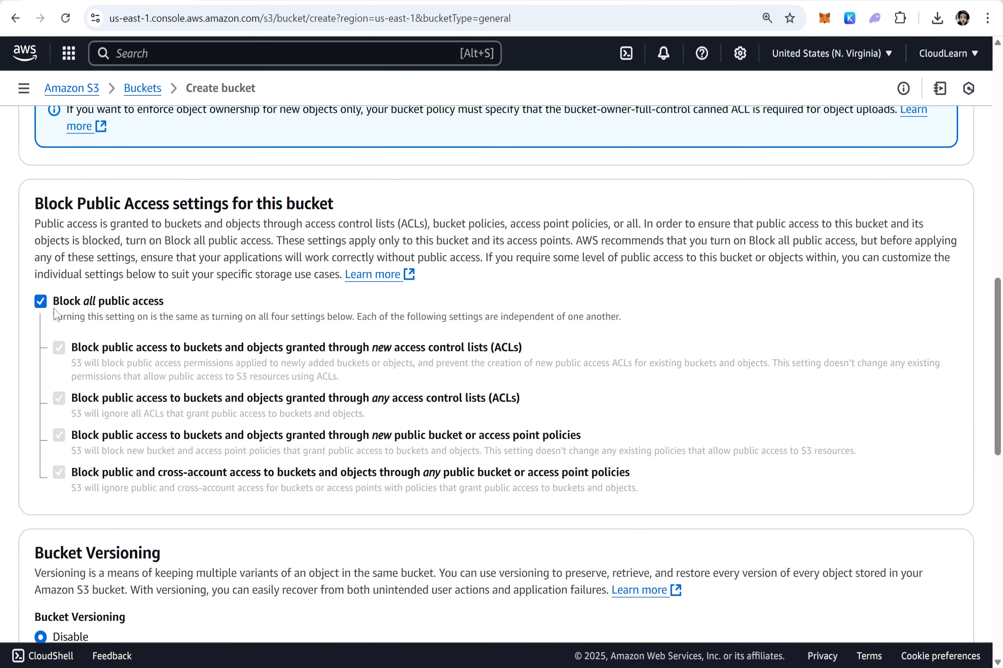
click(40, 301)
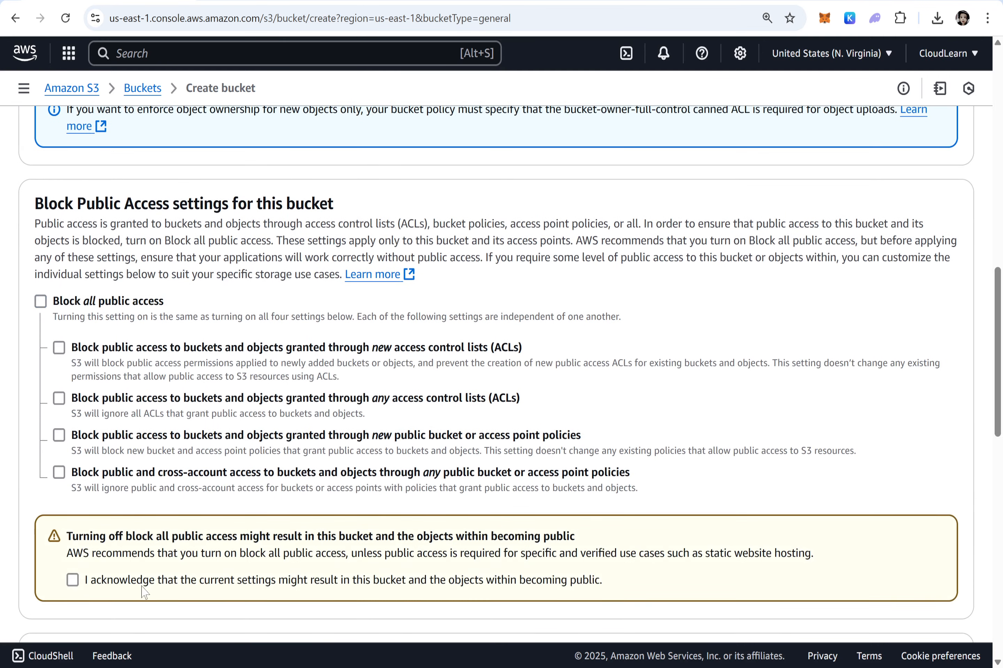
click(144, 582)
Try to create the bucket with the name "cloudfront03Apr2025" and the default encryption settings.
scroll(328, 457, down, 10)
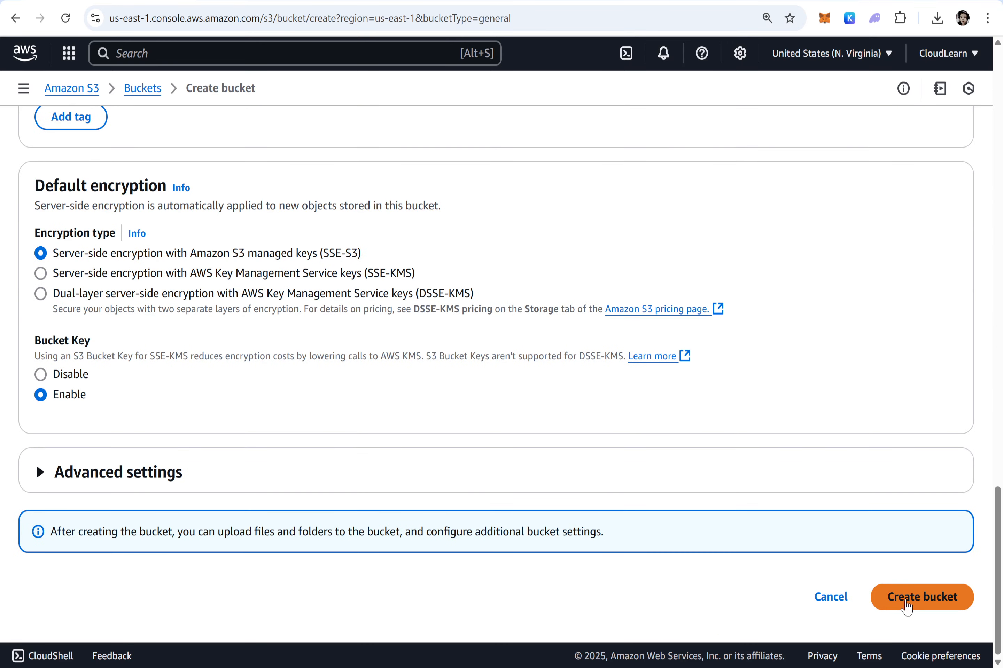
click(906, 606)
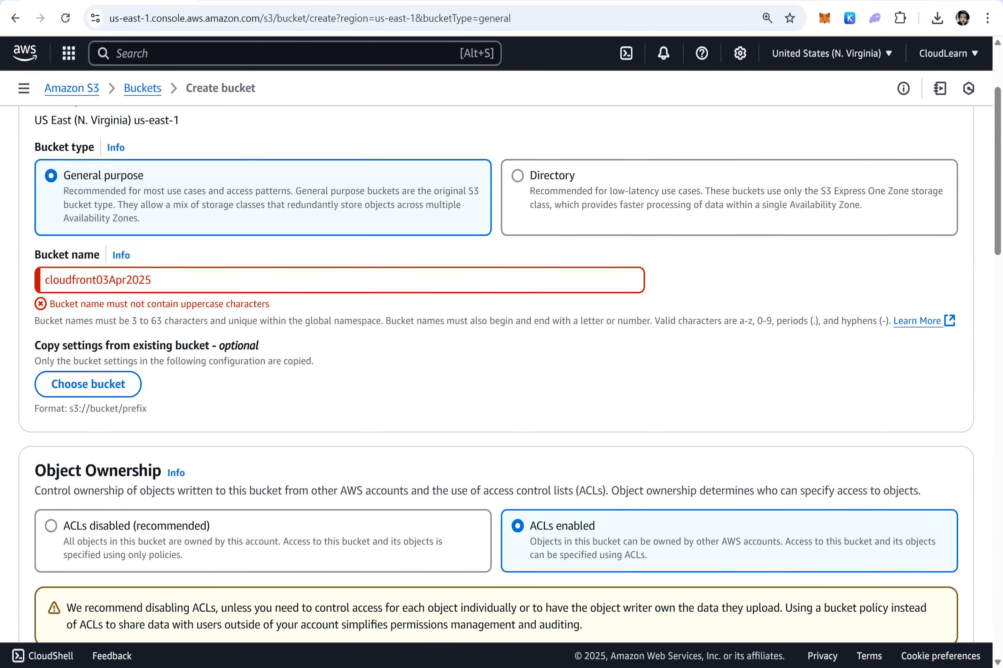
Change the bucket name to all lowercase "cloudfront03apr2025" and create the bucket.
click(116, 280)
key(BackSpace)
text(a)
scroll(734, 472, down, 15)
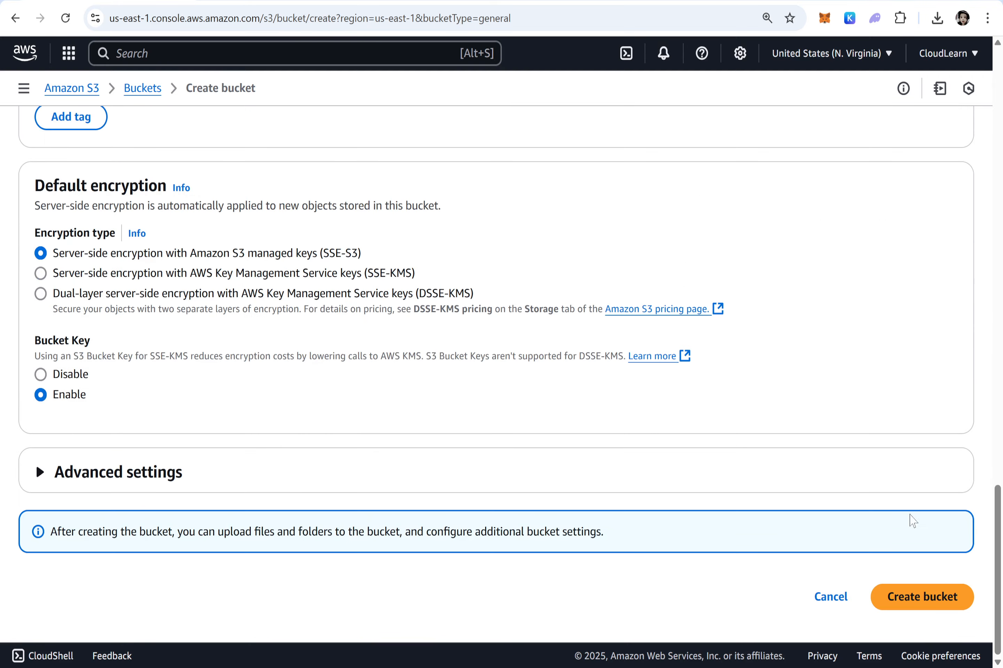
click(925, 599)
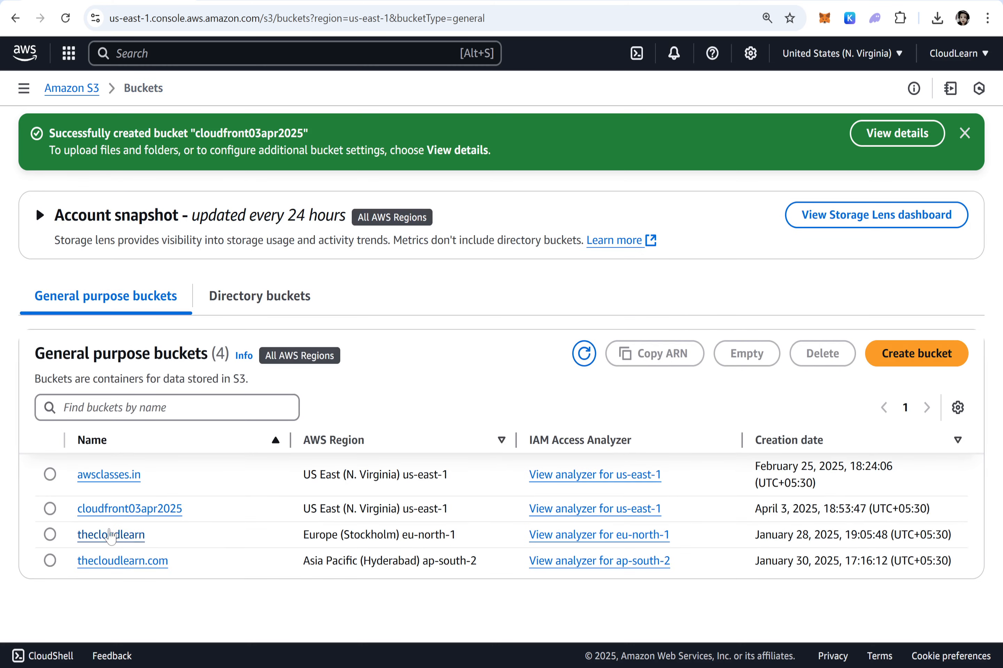
Upload Image.jpg from the Downloads folder to the cloudfront03apr2025 bucket with the default upload settings.
click(109, 511)
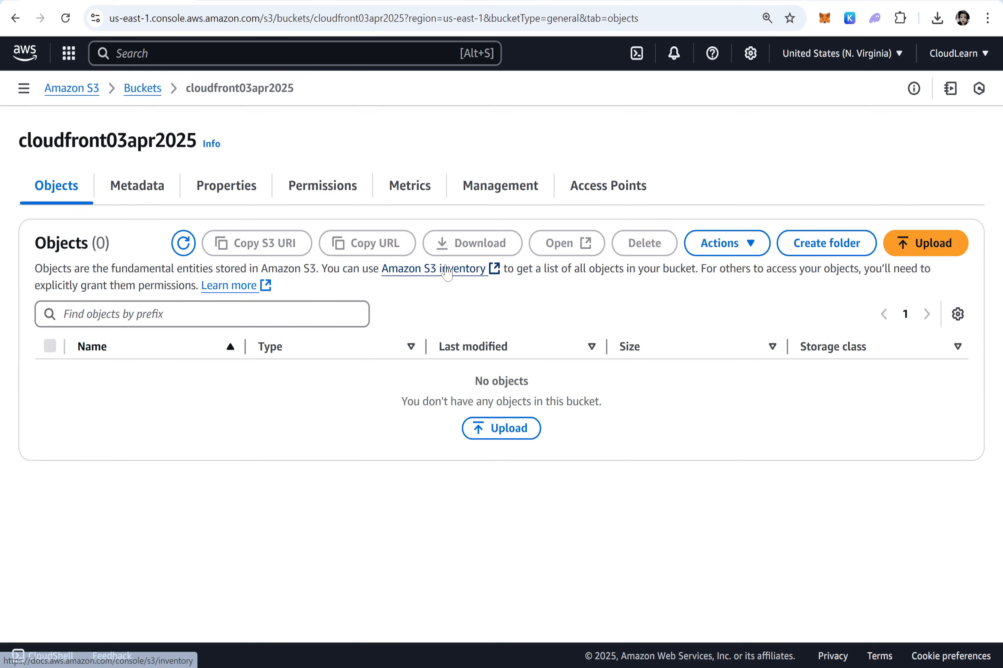
click(923, 245)
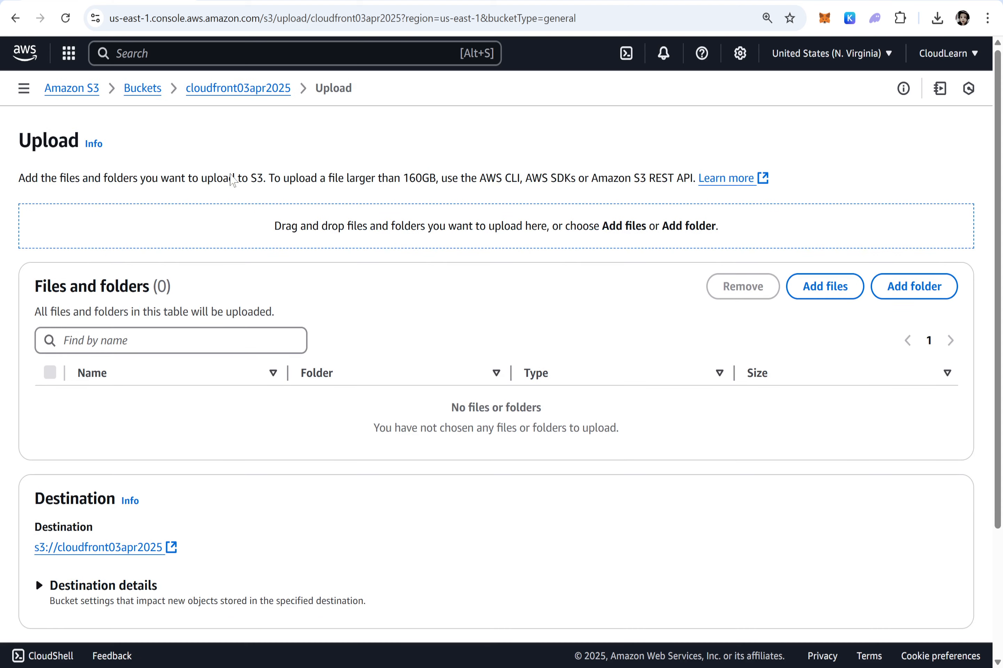
click(849, 279)
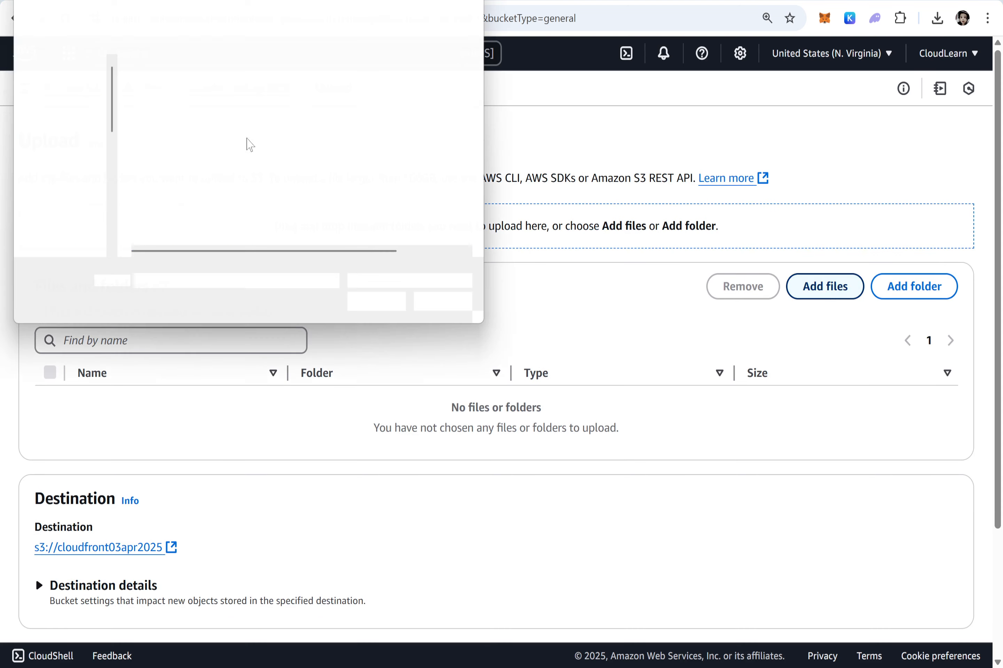
click(61, 166)
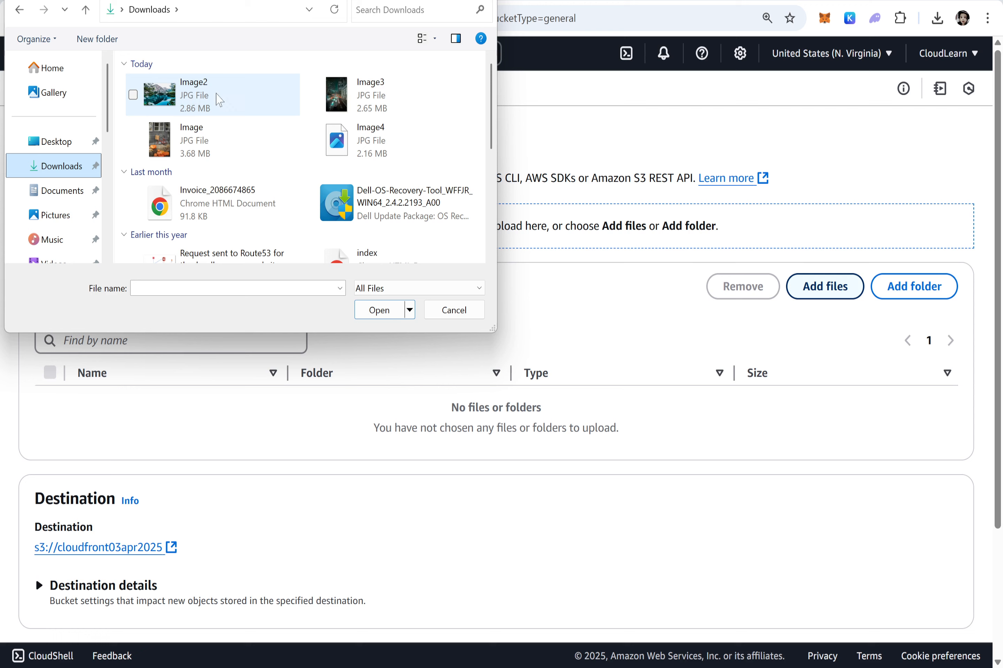
double_click(175, 144)
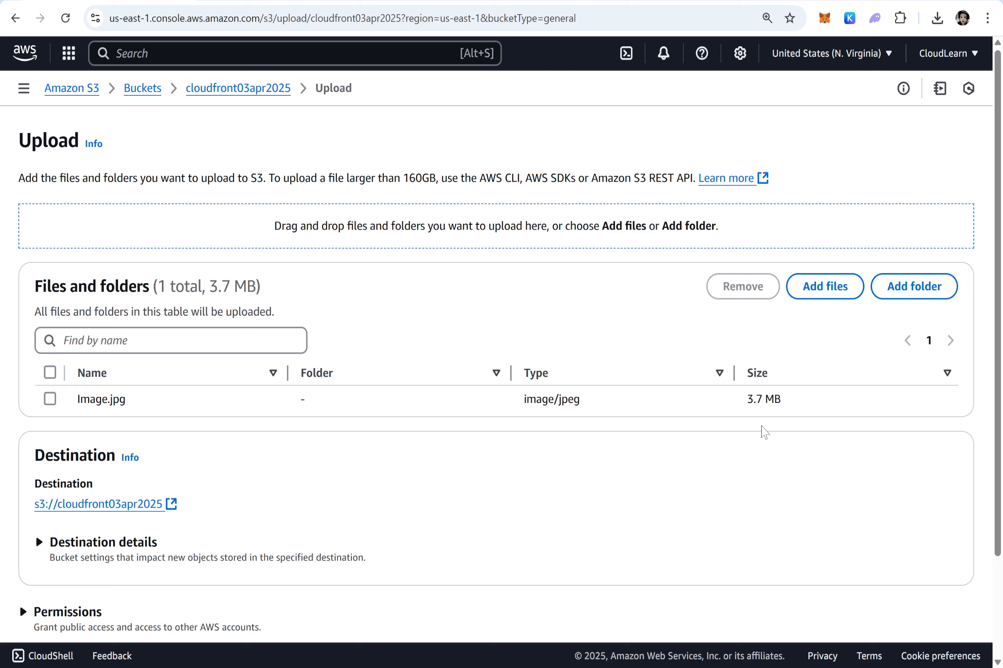
scroll(651, 361, down, 3)
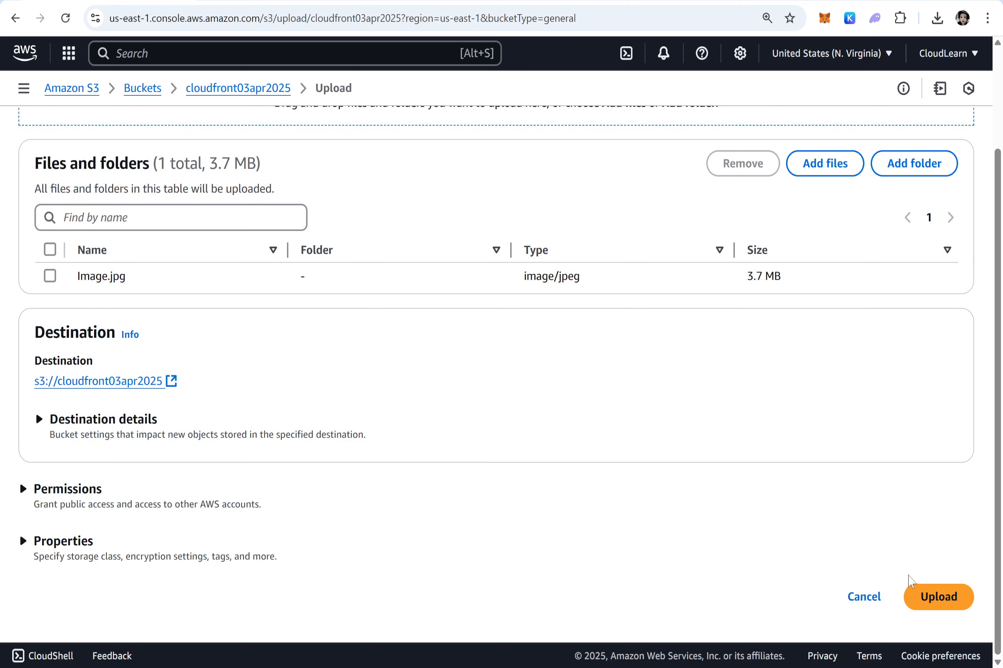
click(940, 597)
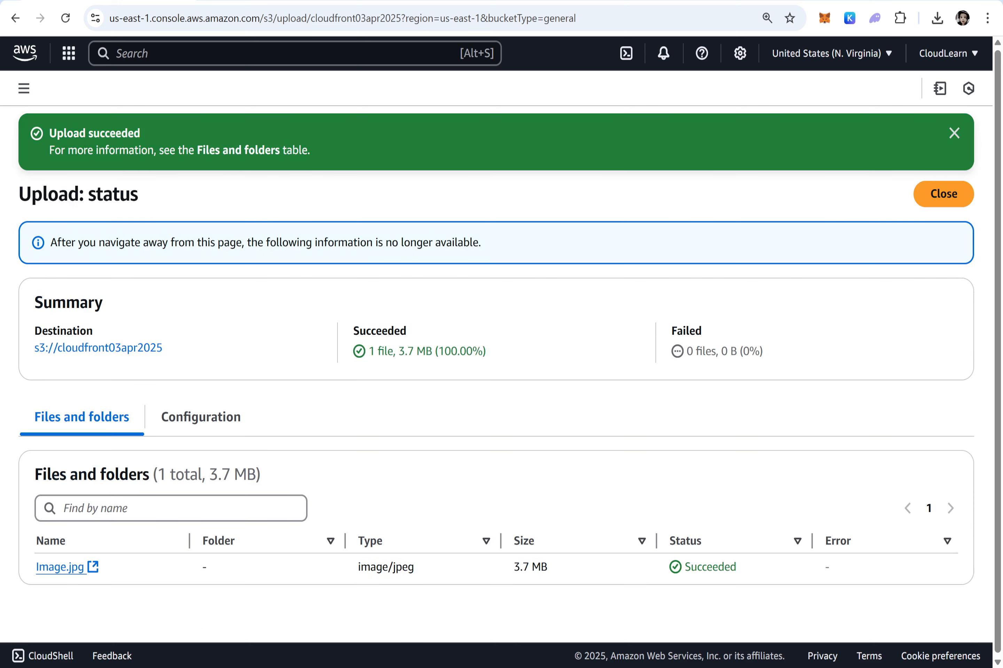
click(943, 196)
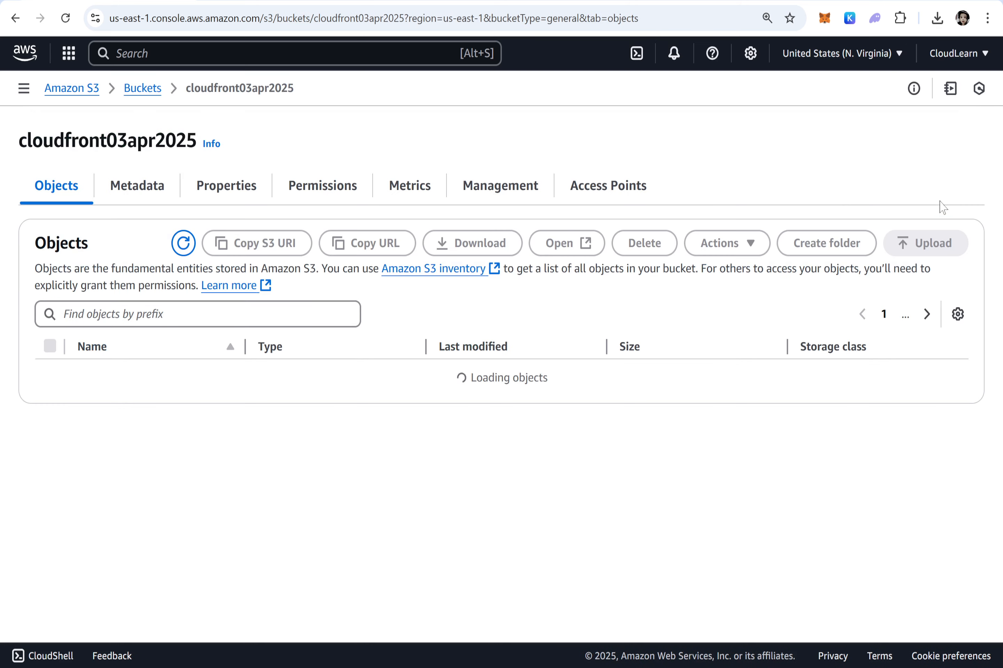
Copy the object URL of Image.jpg and try to open it in a new browser tab, returning to the object details.
click(121, 382)
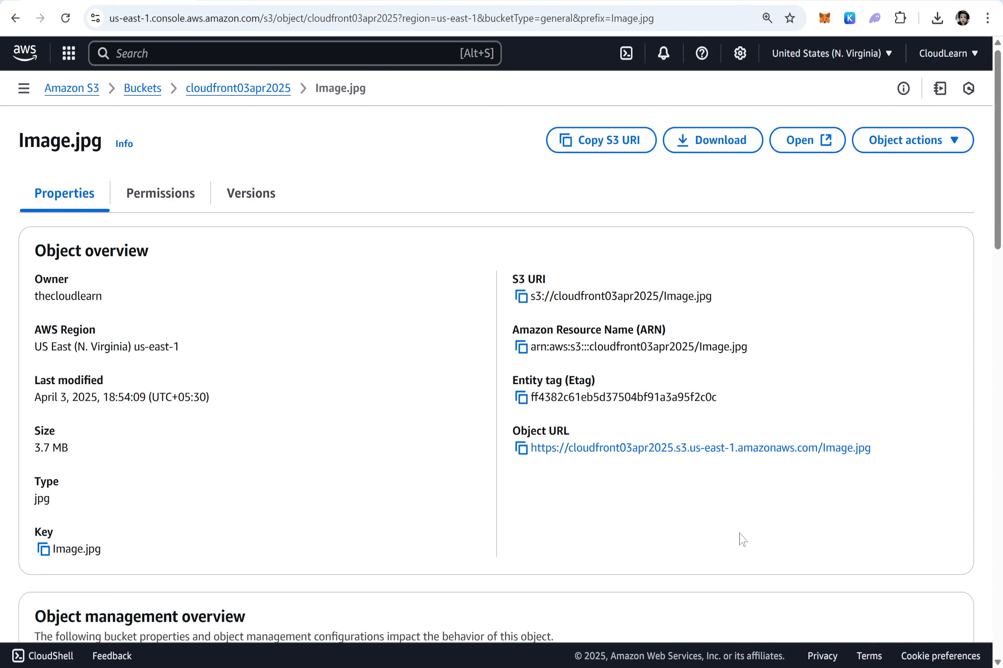
click(522, 449)
key(ctrl+t)
key(ctrl+v)
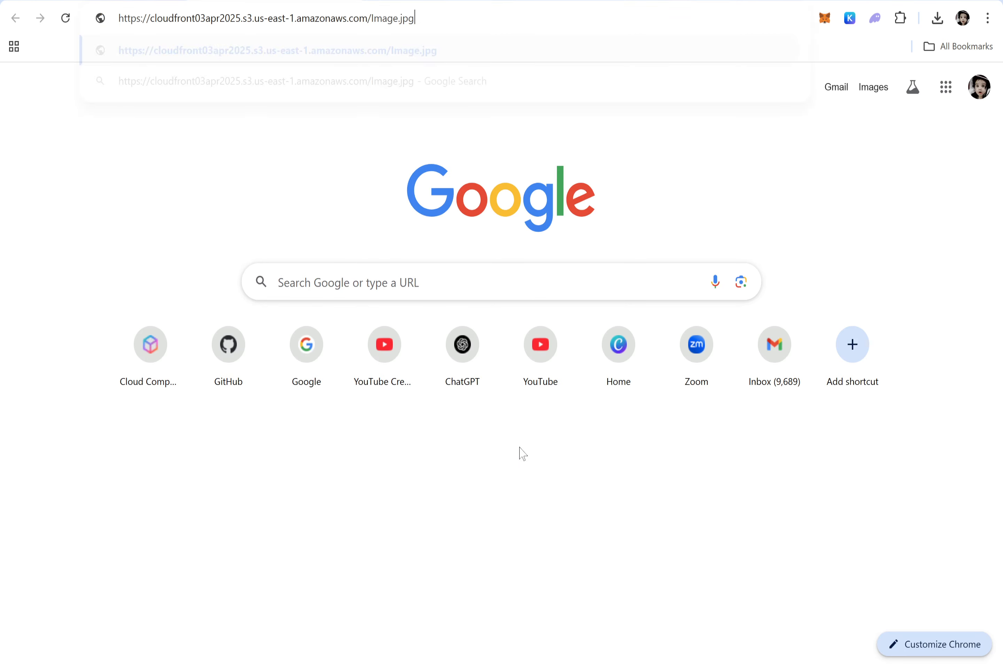
key(Return)
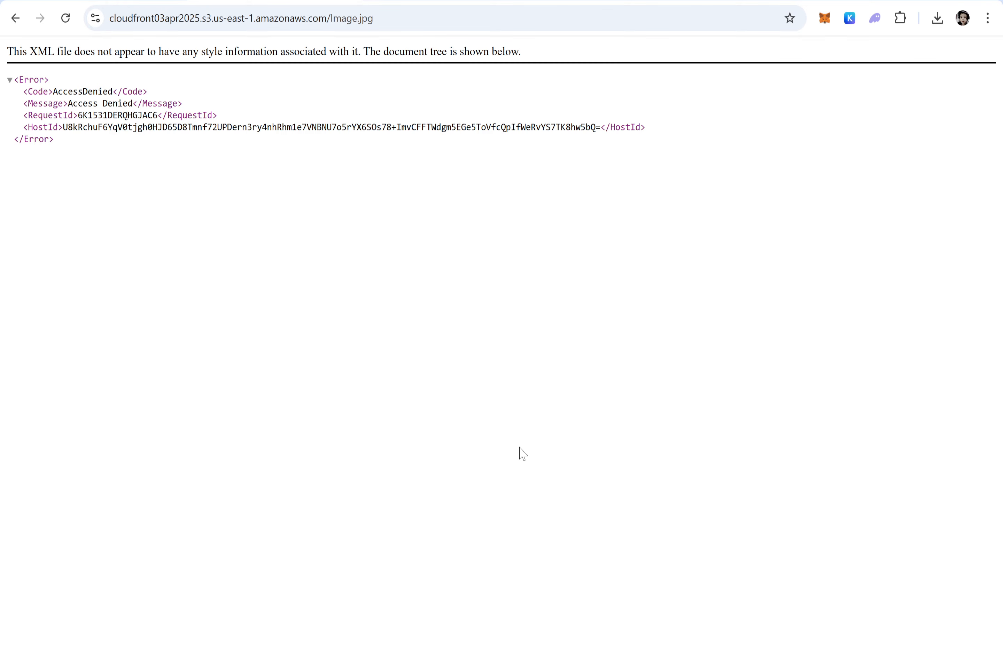
click(108, 0)
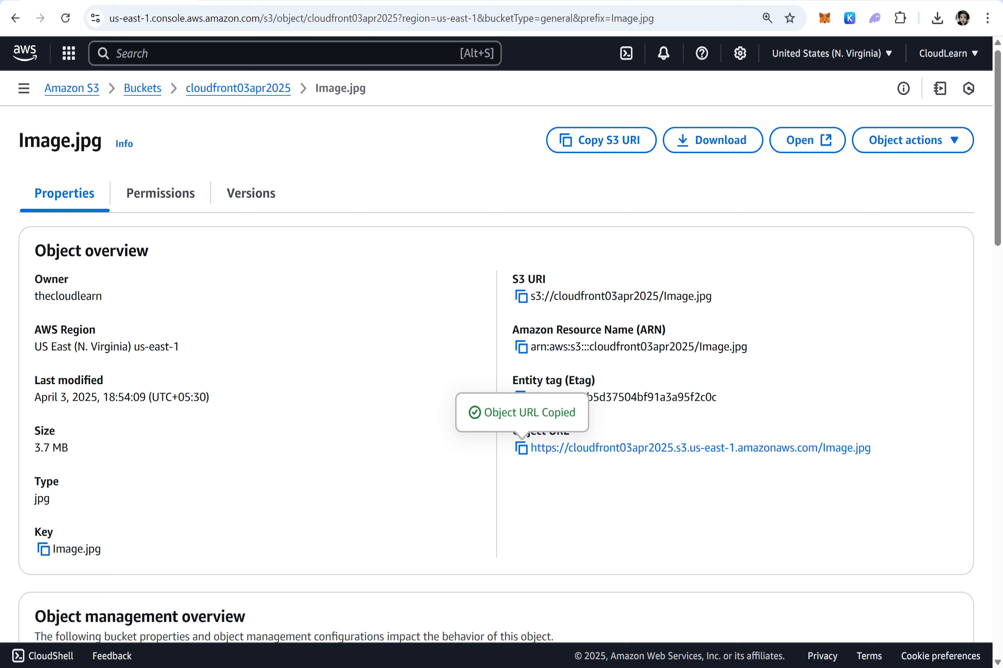
Make Image.jpg public using its ACL and close the status report.
click(927, 149)
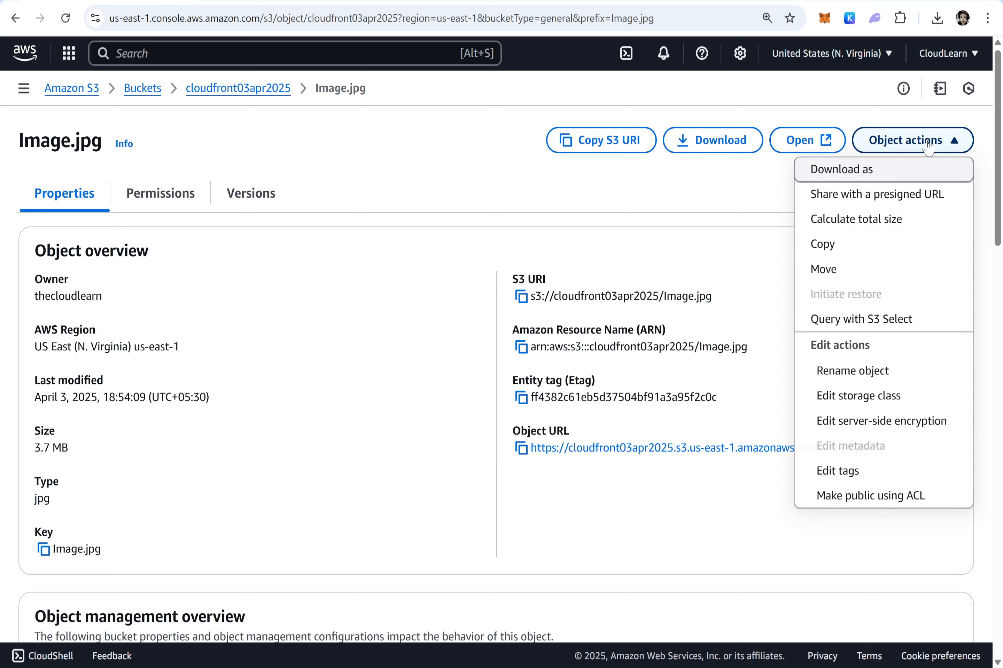
click(849, 497)
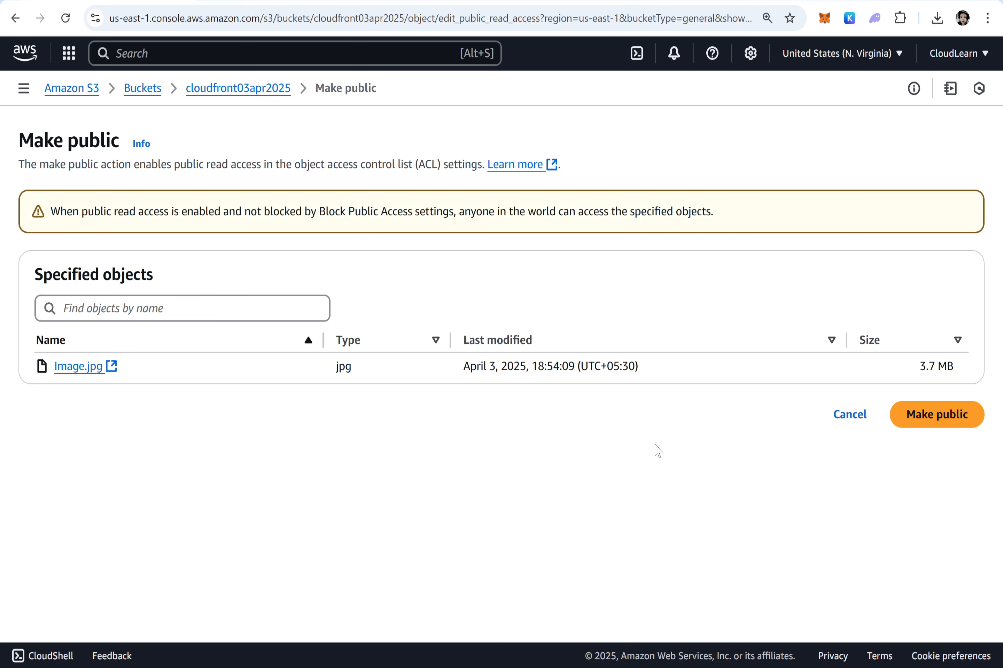
click(931, 419)
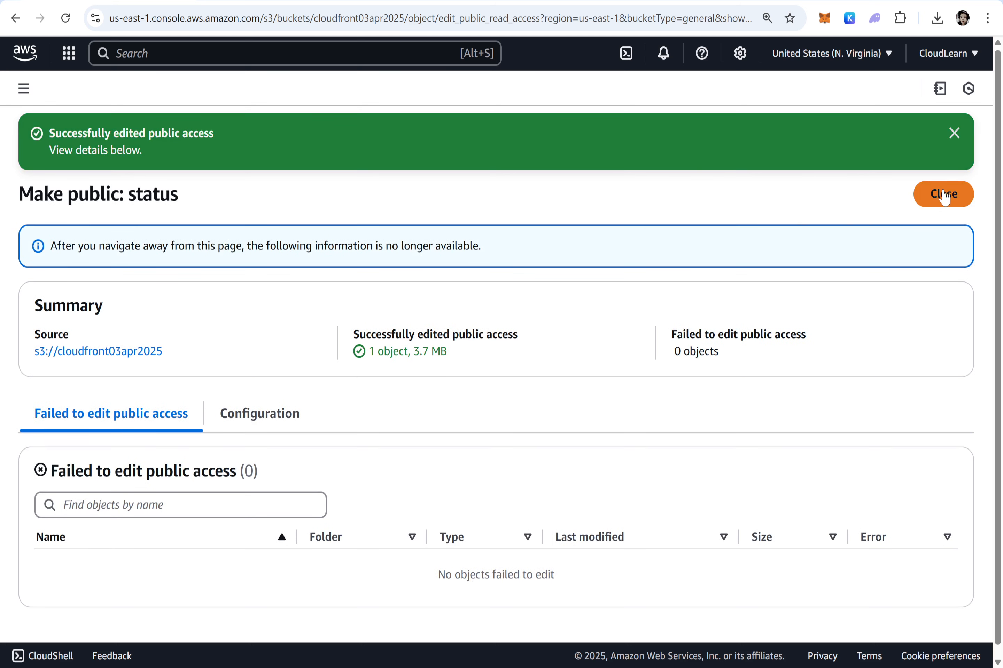
click(941, 201)
Check public access to Image.jpg by loading its S3 object URL in a new browser tab, and return to the AWS console.
key(ctrl+t)
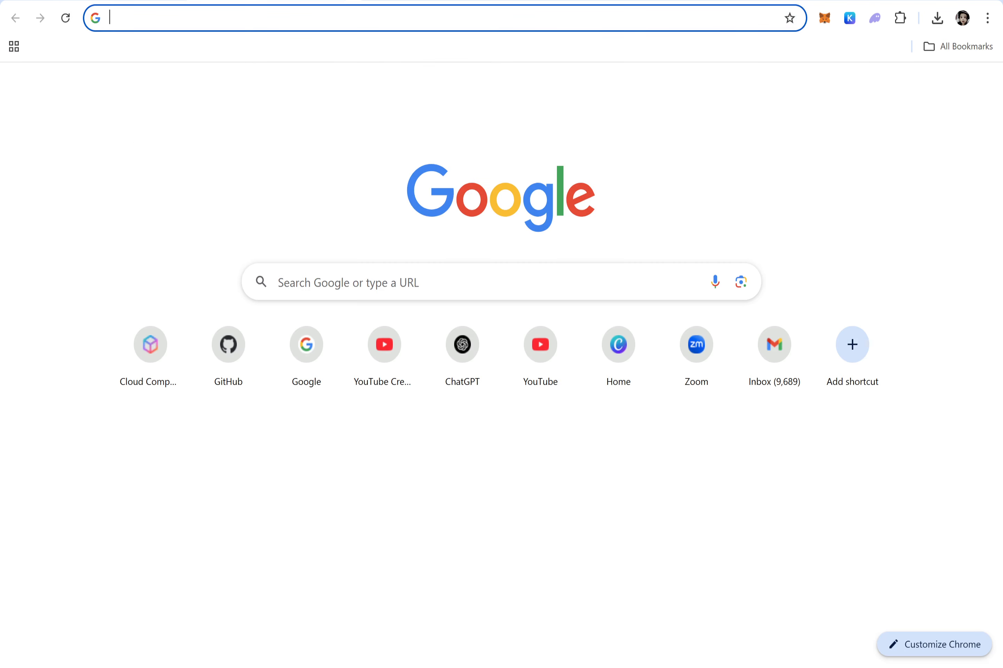
text(https://cloudfront03apr2025.s3.us-east-1.amazonaws.com/Image.jpg)
key(Return)
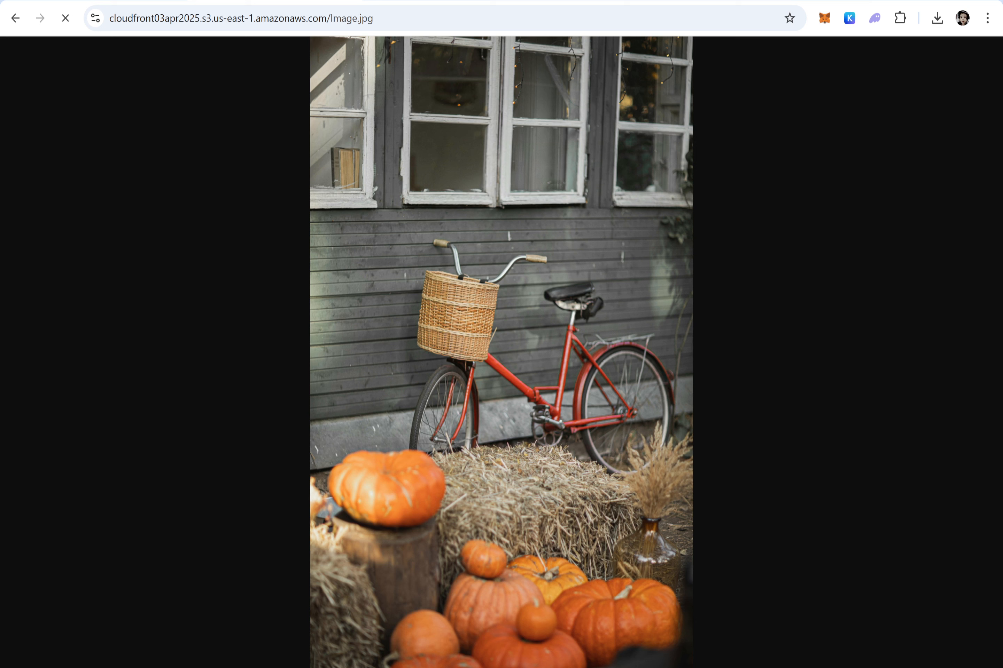
key(ctrl+shift+Tab)
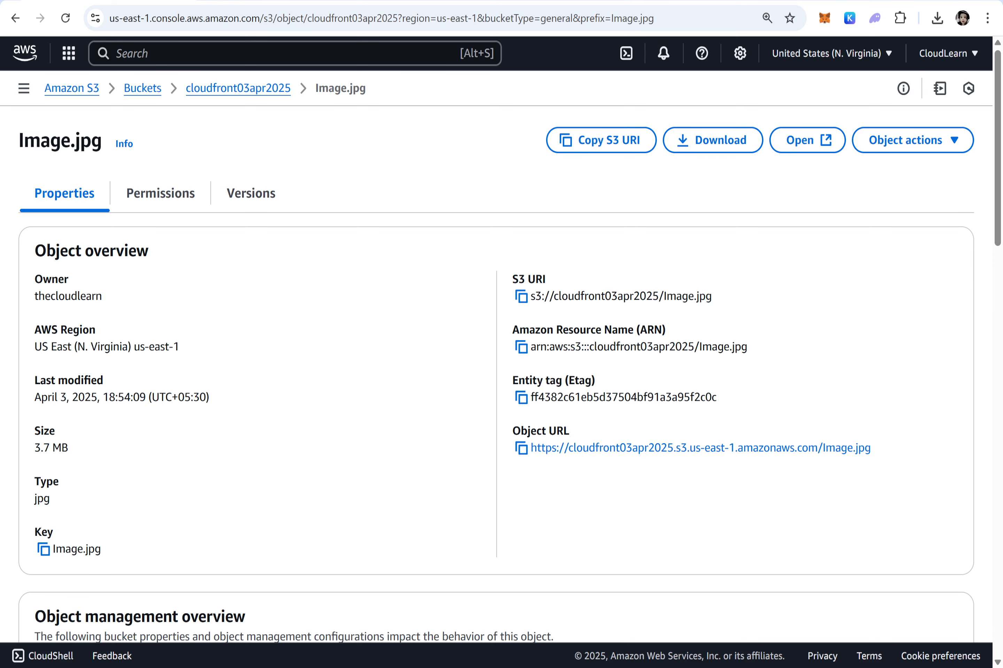
Go back to the console home, search for "cloudfront" and open the CloudFront distributions list.
click(145, 90)
click(25, 53)
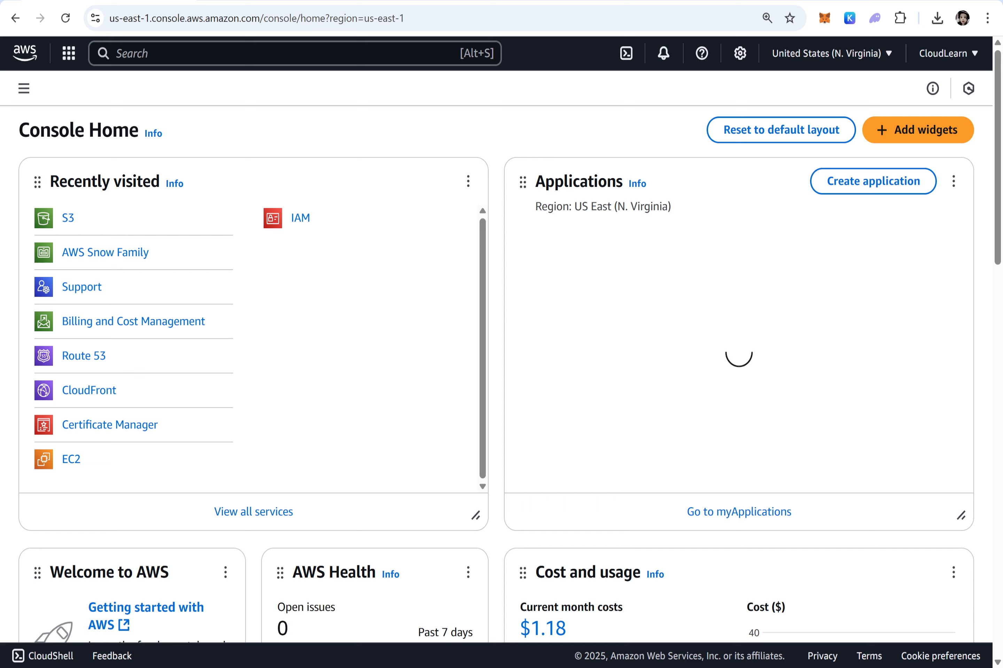
key(alt+s)
text(cloudfront)
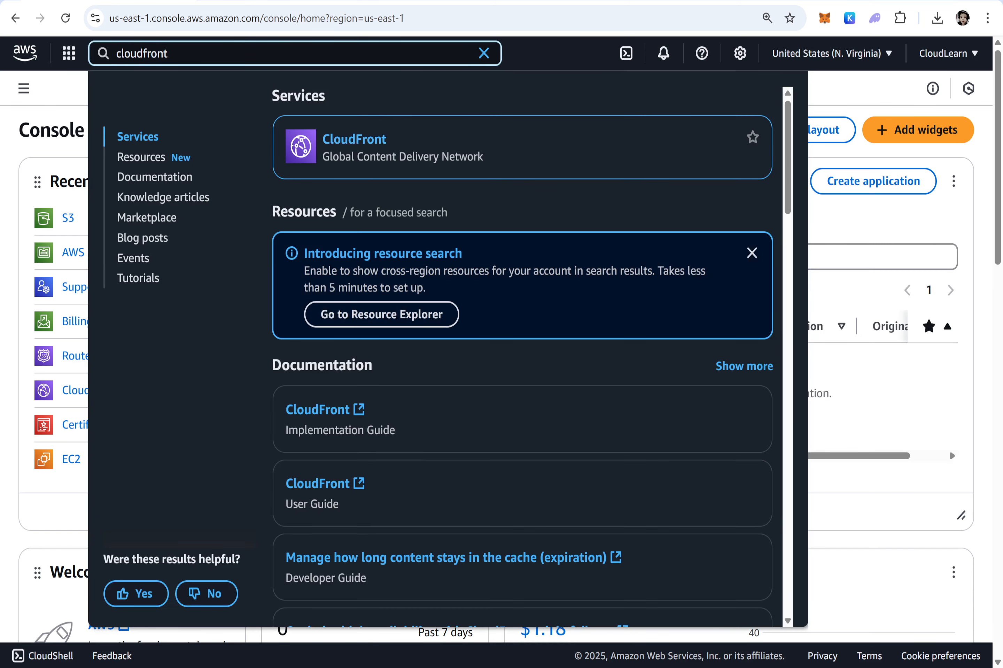
click(354, 149)
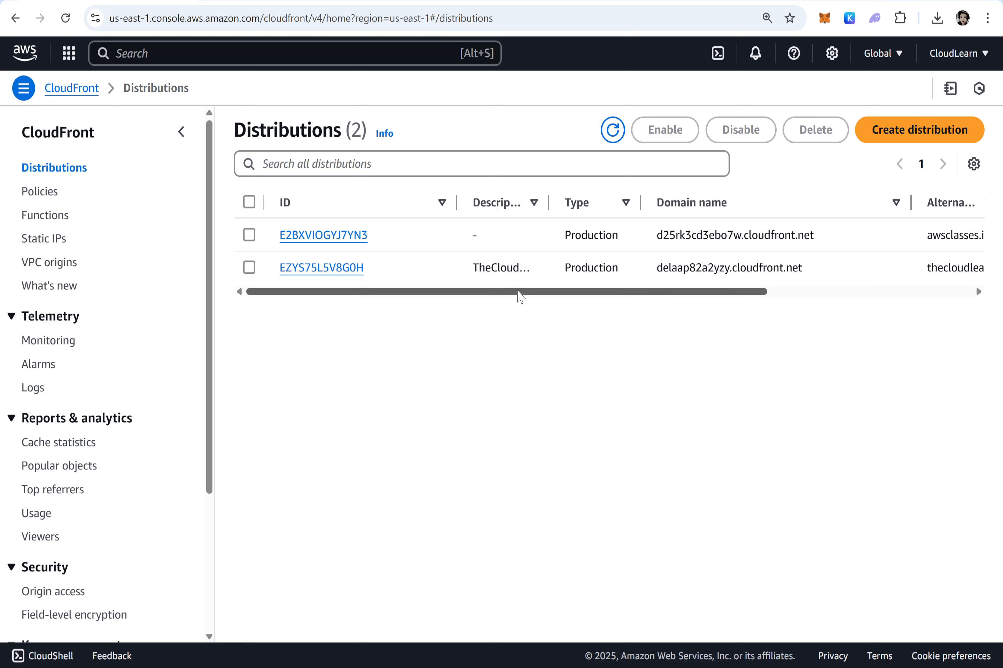
Permanently delete the awsclasses.in distribution and widen the Description column of the distributions list.
drag(519, 292, 187, 319)
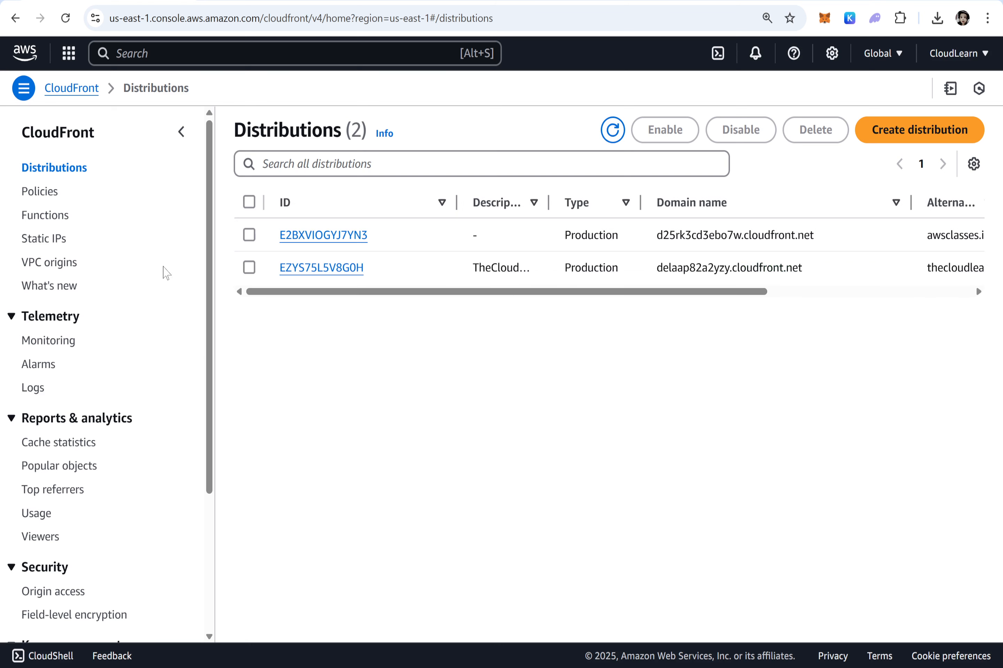
click(249, 235)
click(815, 130)
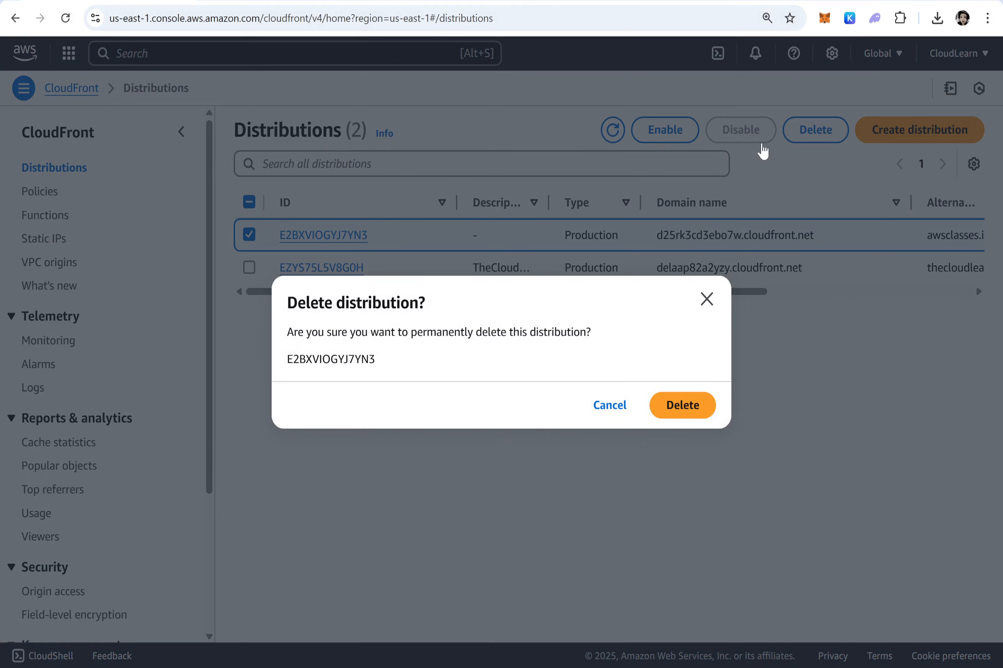
click(683, 404)
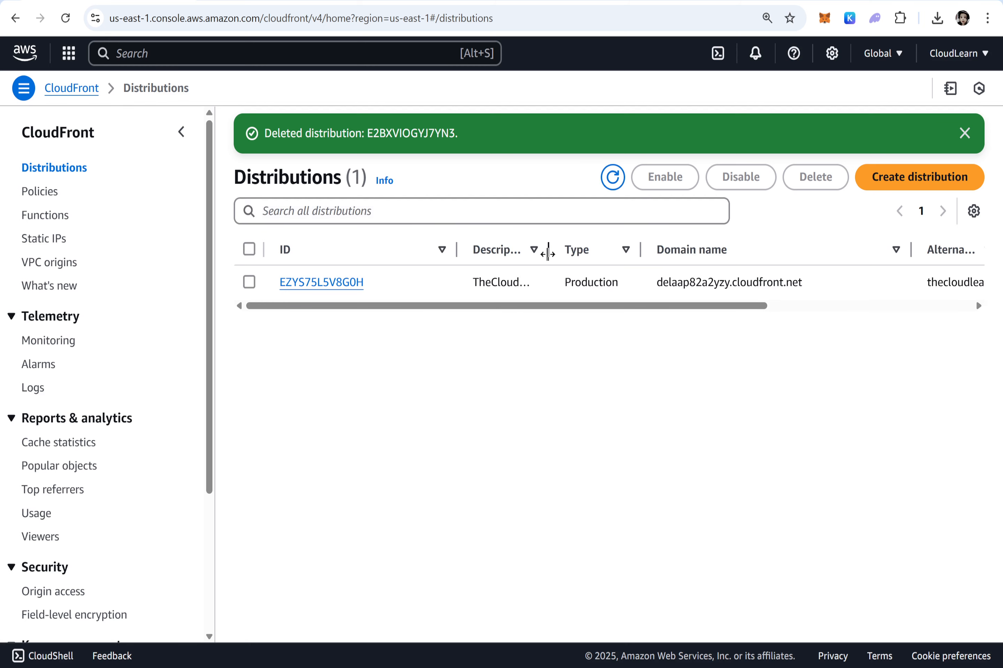
drag(544, 255, 616, 261)
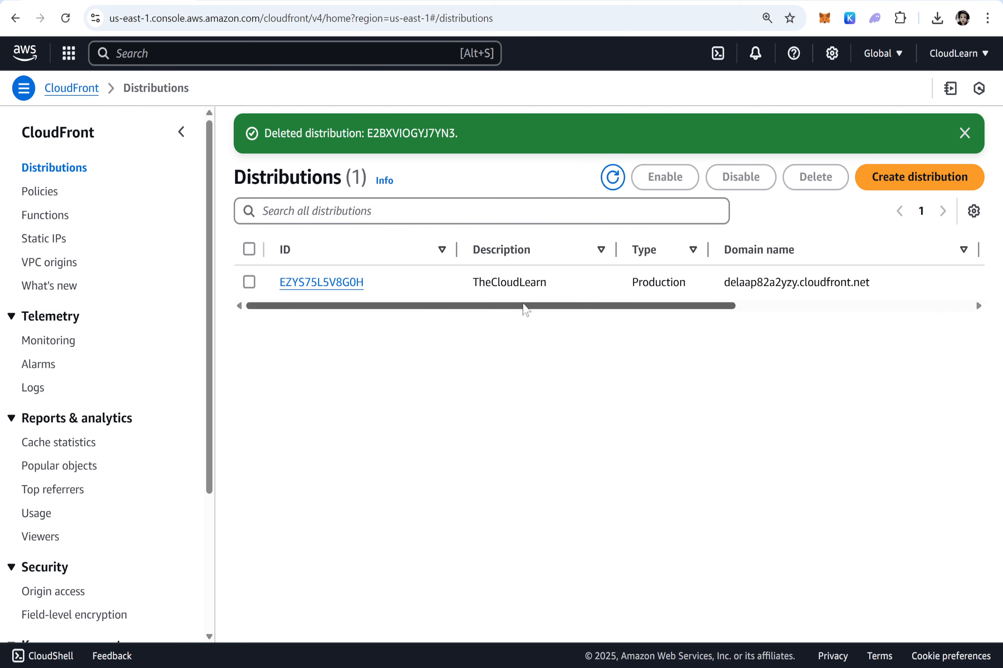
drag(522, 308, 422, 319)
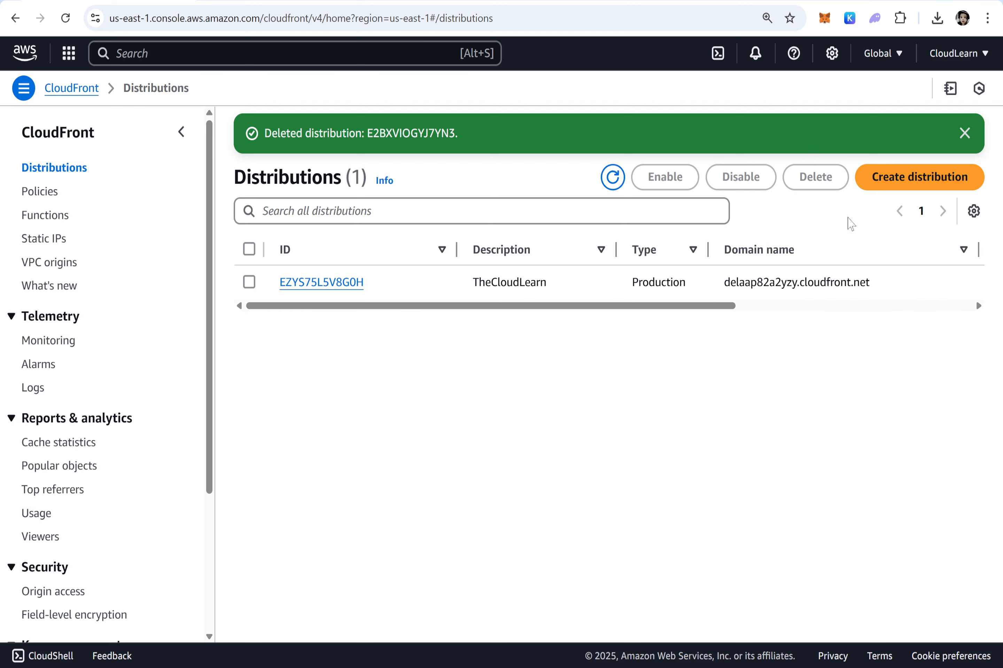
Start creating a new distribution with the cloudfront03apr2025 S3 bucket as its origin domain.
click(919, 184)
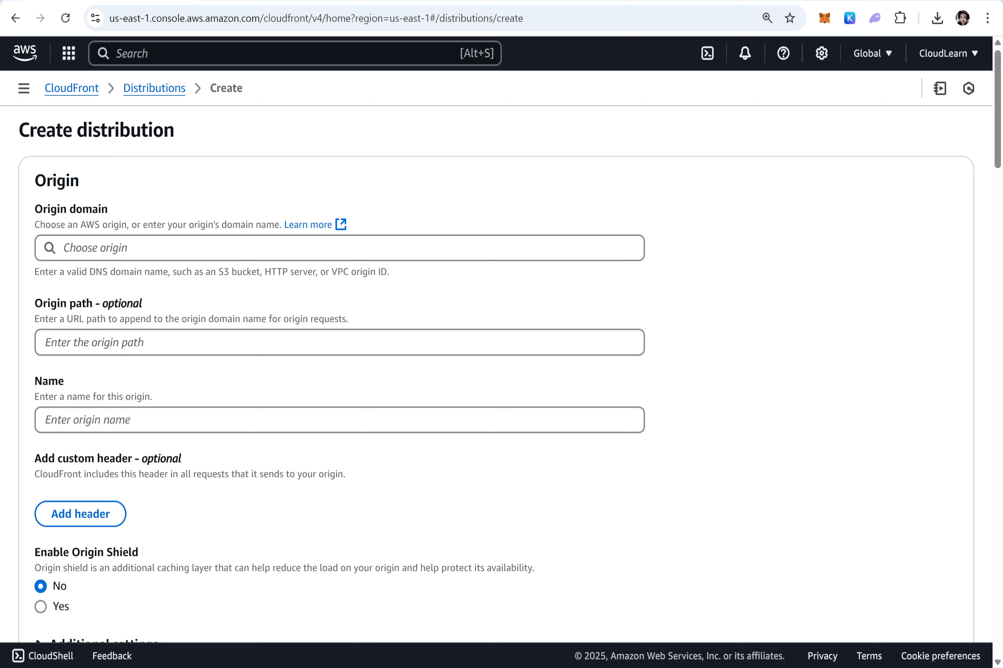
click(339, 248)
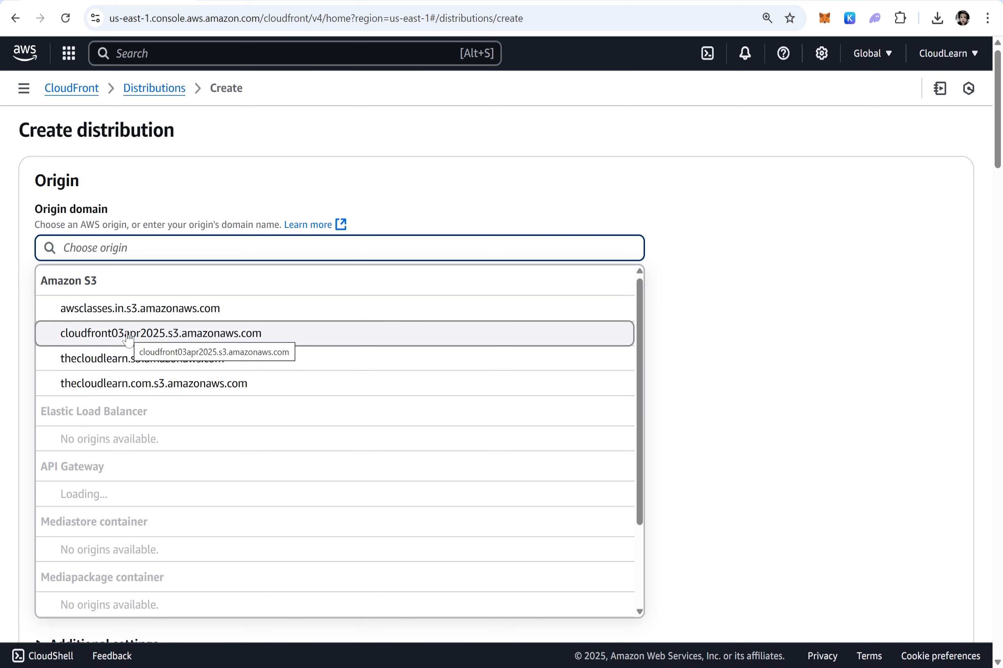
click(148, 336)
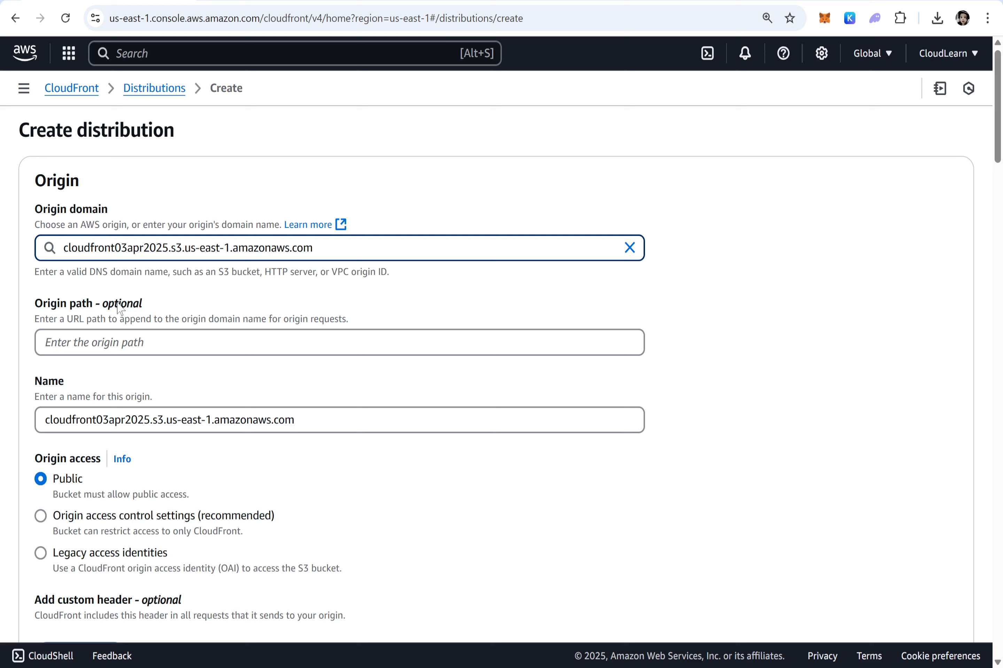
Expand the origin's additional settings and review the viewer protocol policy under the default cache behavior.
scroll(119, 307, down, 5)
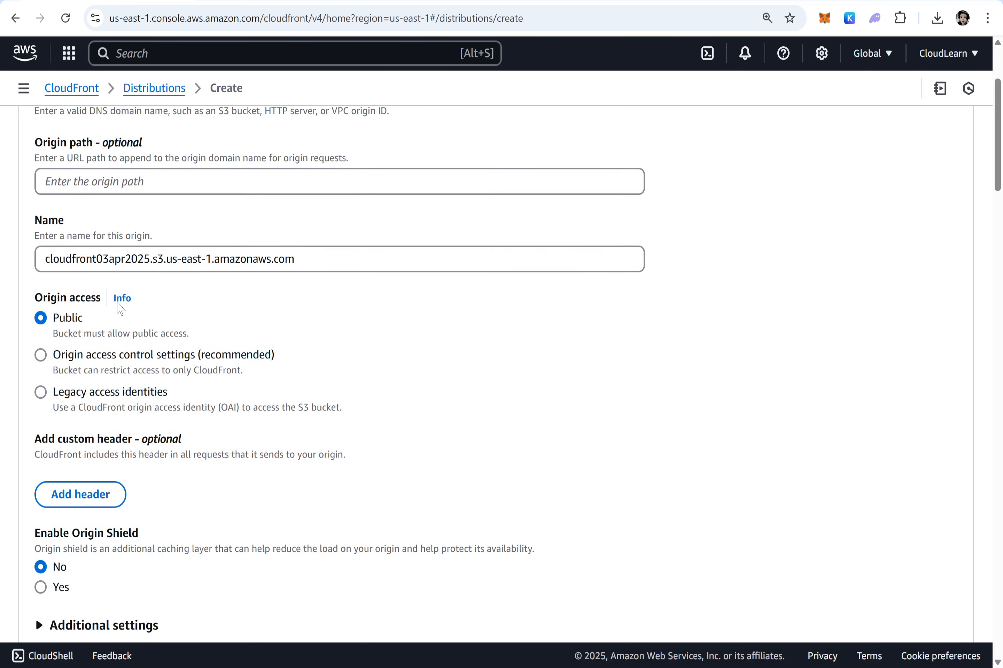
scroll(117, 308, down, 4)
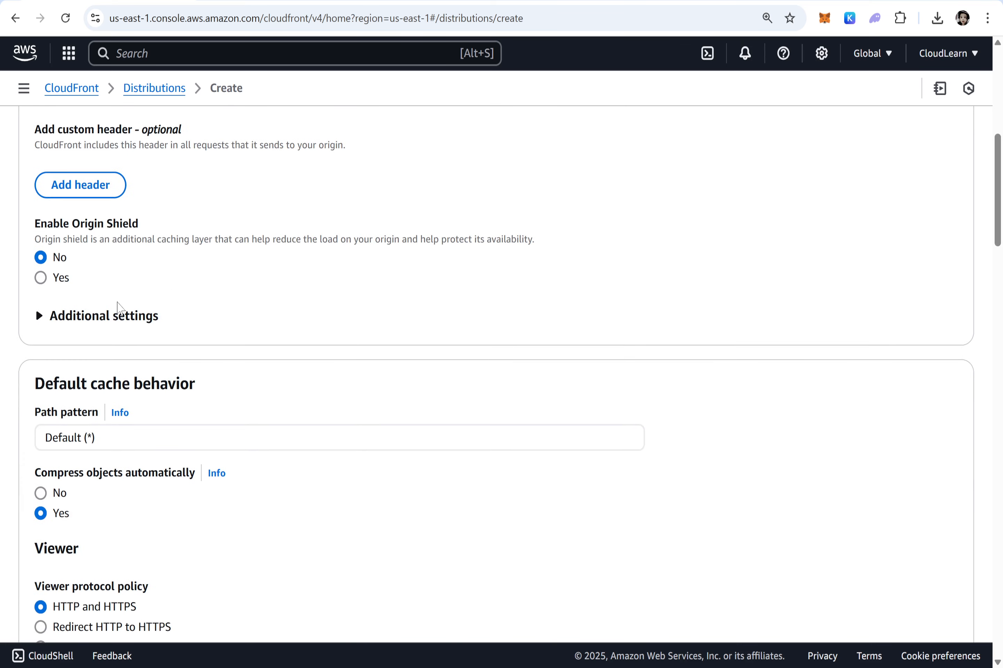
click(108, 319)
scroll(274, 285, down, 10)
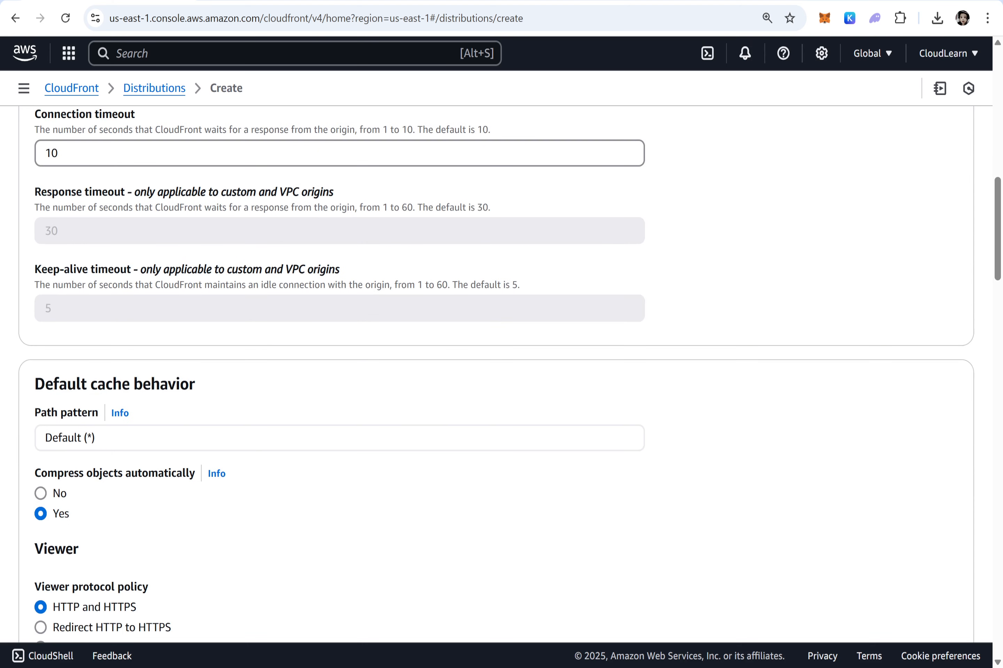
scroll(276, 285, down, 3)
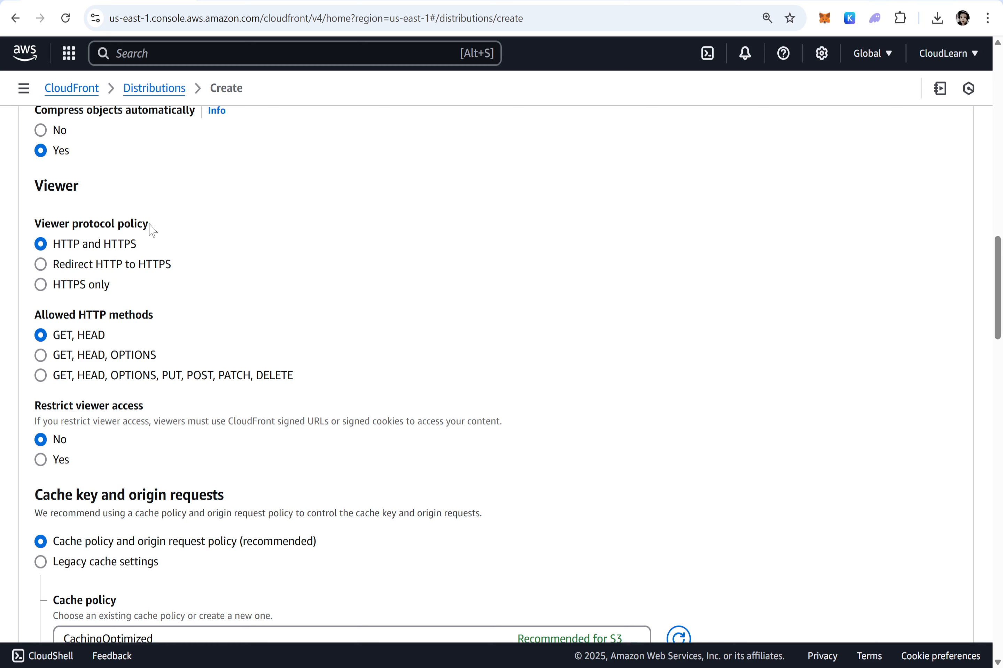
drag(138, 244, 49, 245)
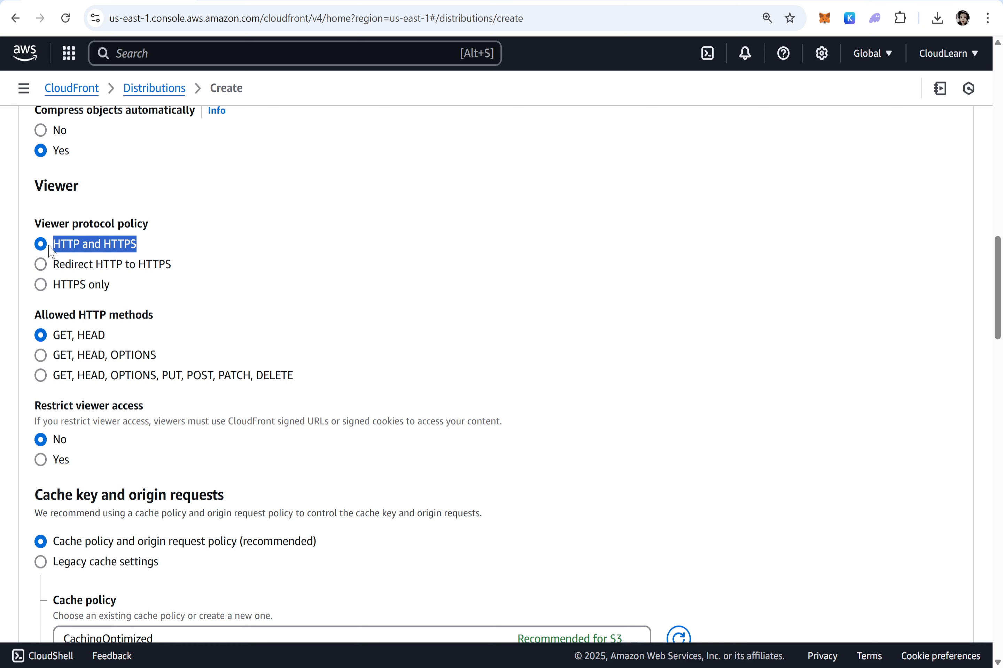
Expand the cache behavior's additional settings and choose not to enable WAF security protections.
scroll(52, 252, down, 7)
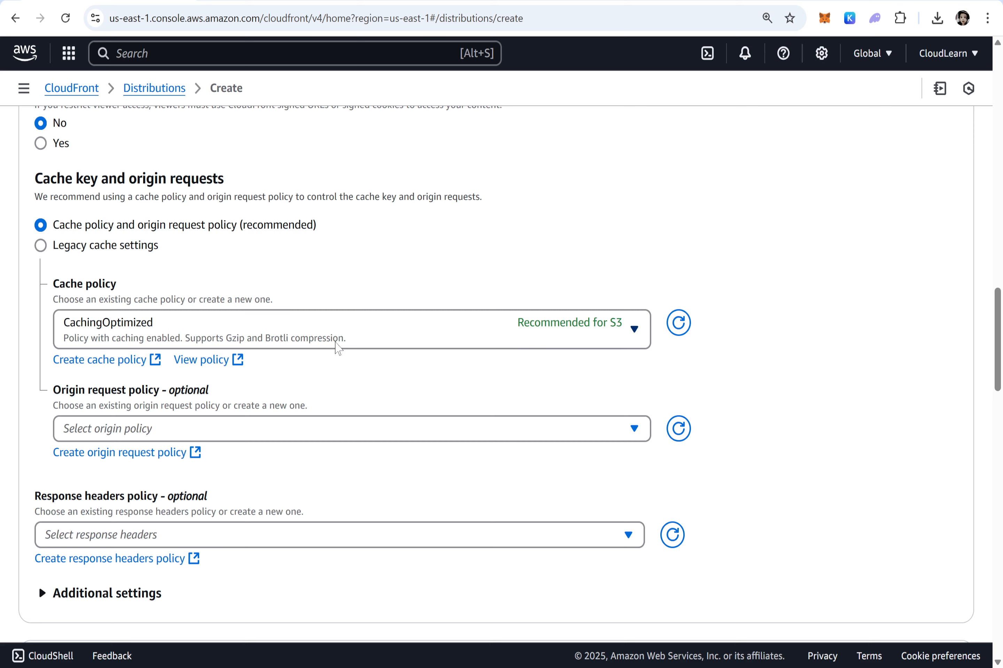
scroll(336, 347, down, 5)
click(138, 370)
scroll(136, 372, down, 15)
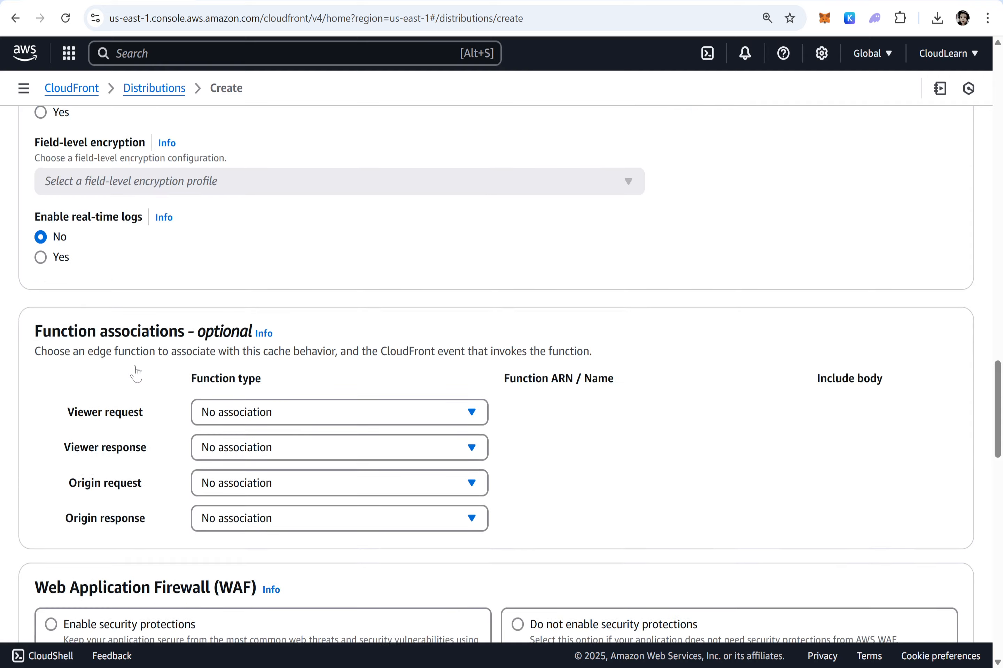
scroll(136, 372, down, 3)
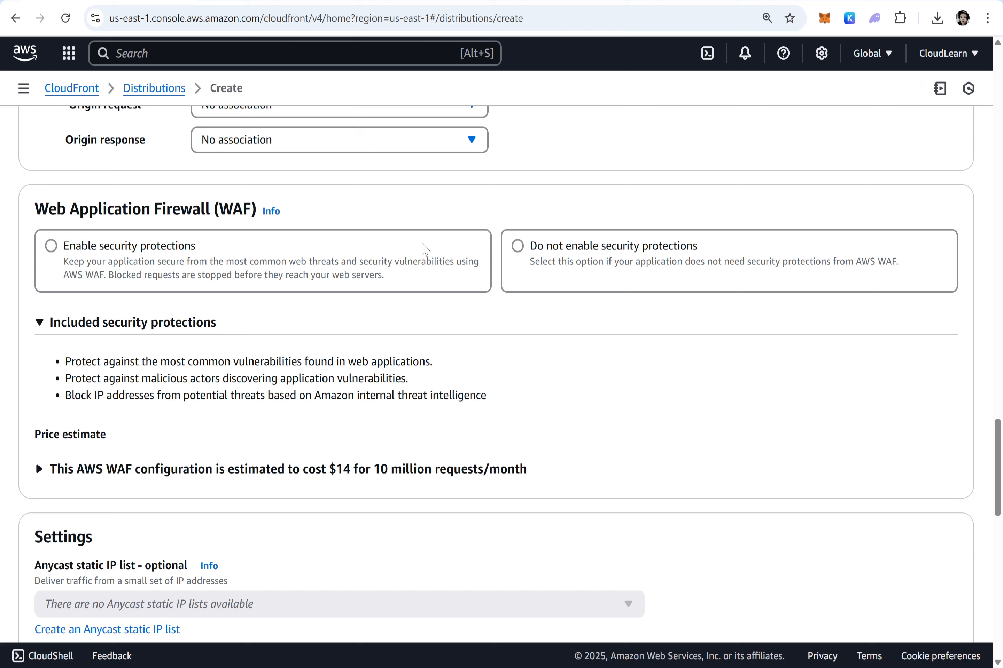
click(519, 247)
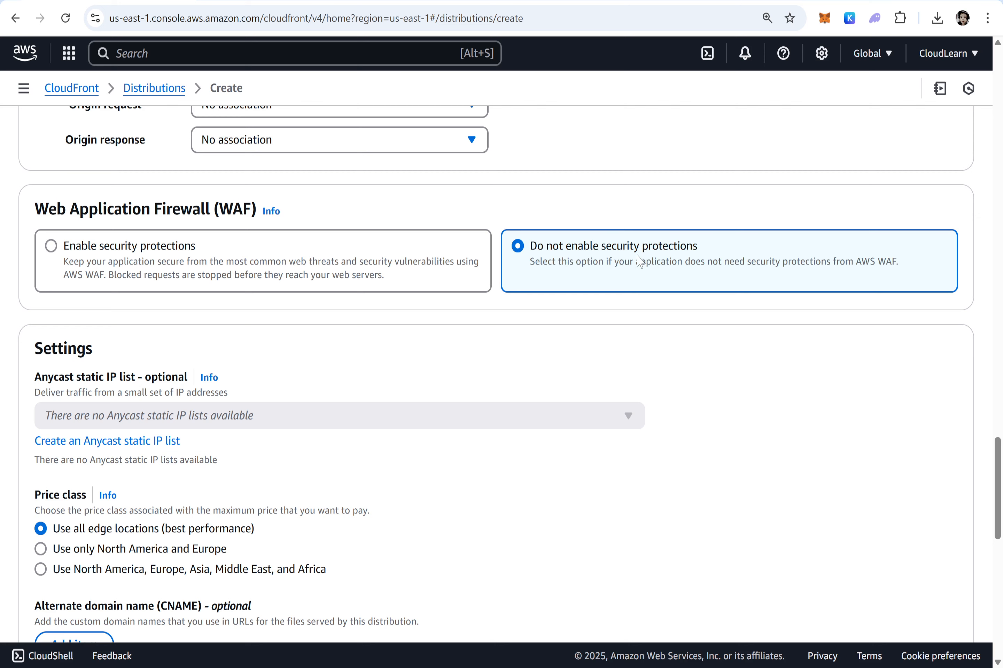
Switch the price class to only North America and Europe, and set it back to all edge locations (best performance).
scroll(639, 260, down, 2)
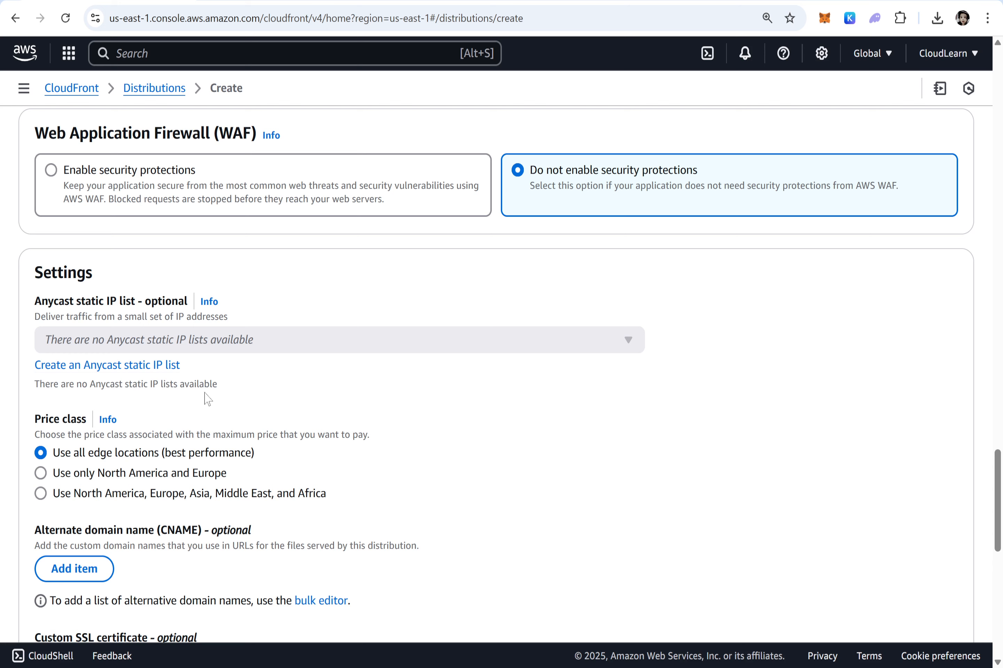
scroll(102, 405, down, 2)
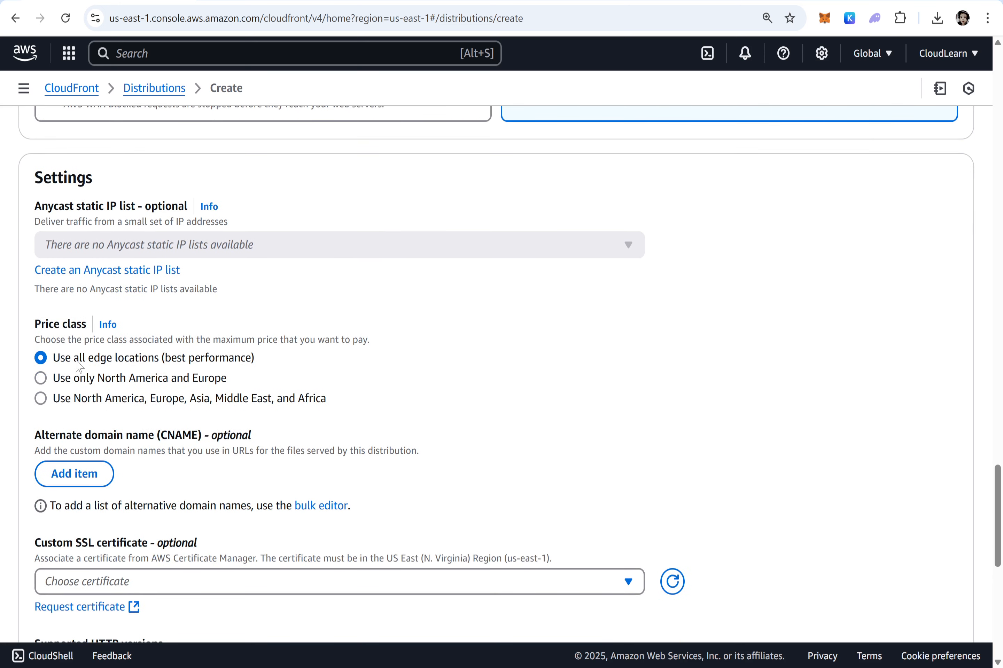
scroll(80, 370, down, 1)
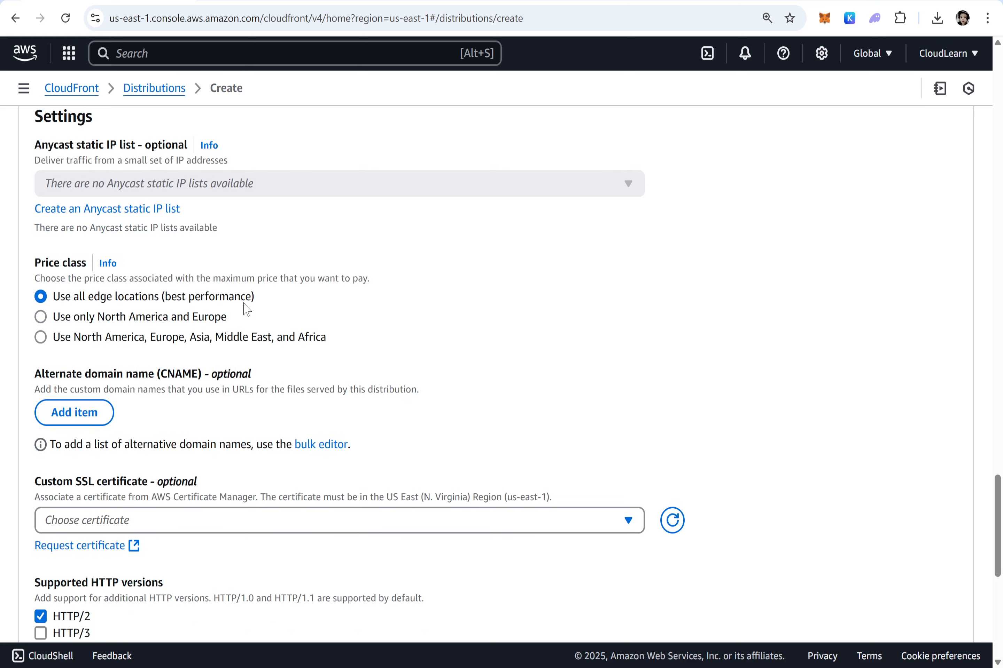
drag(251, 302, 53, 306)
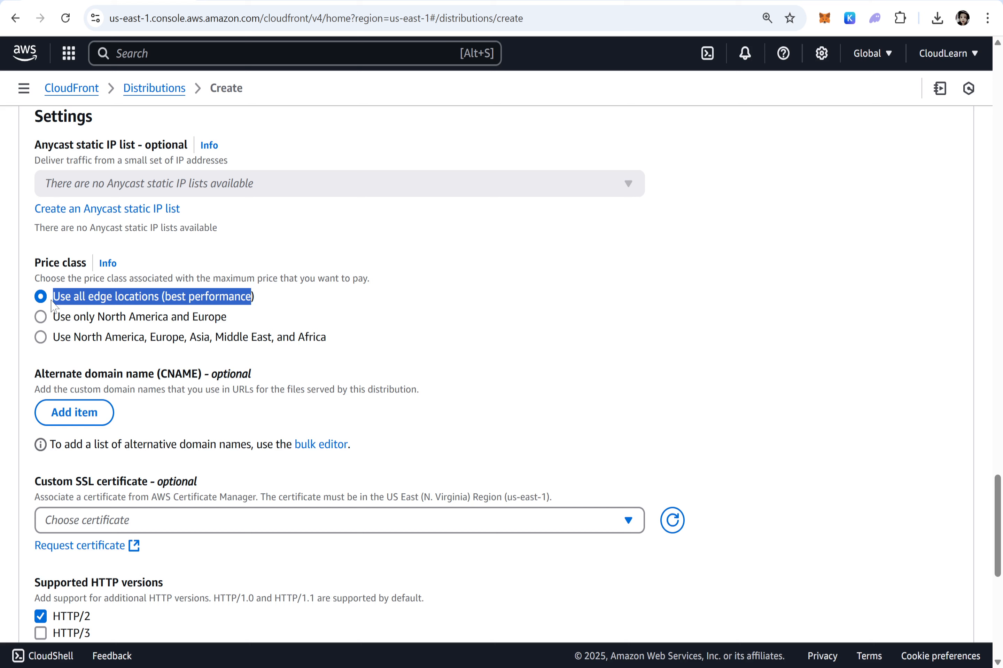
click(71, 322)
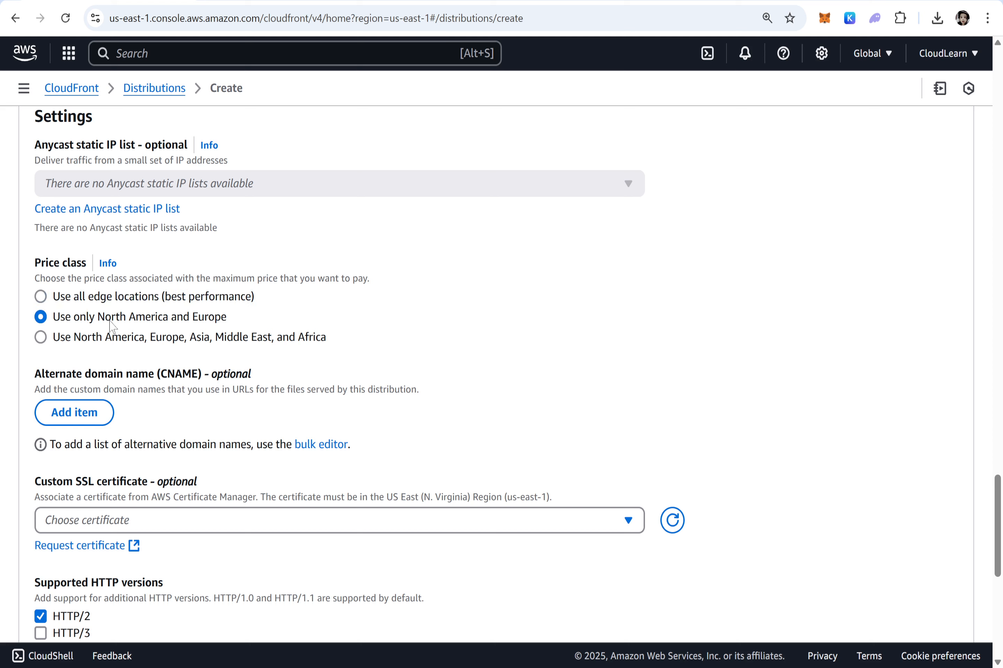
drag(99, 320, 229, 318)
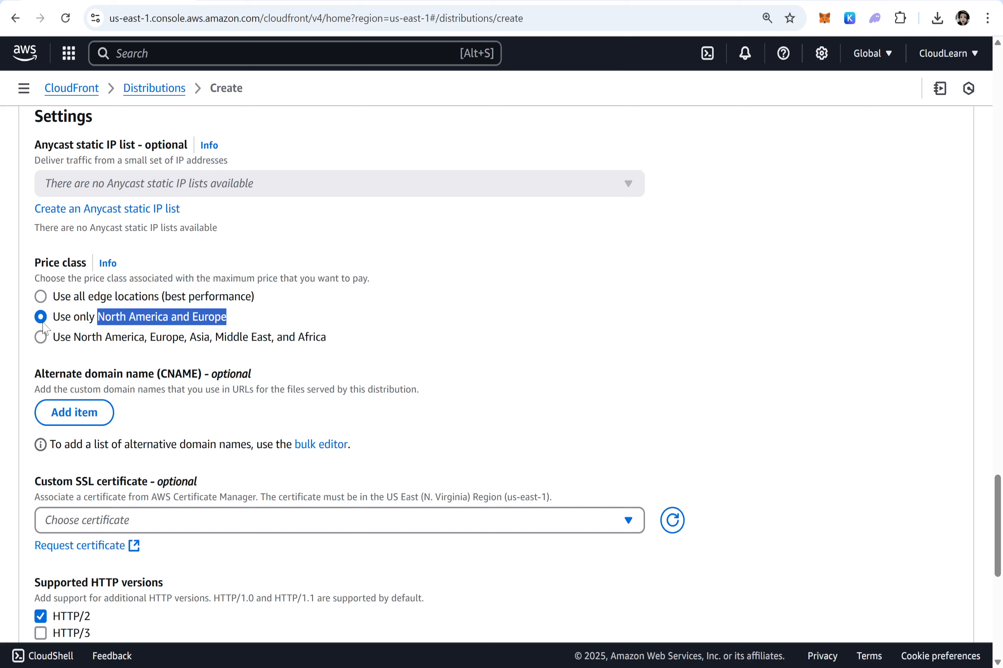
click(65, 301)
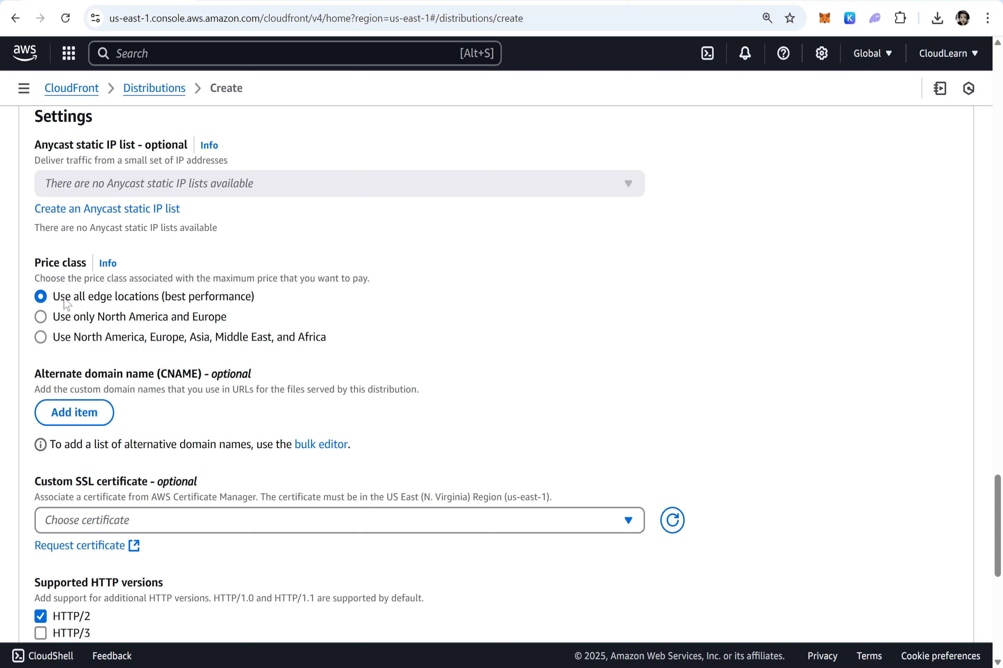
Set the distribution's default root object to Image.jpg.
scroll(66, 301, down, 4)
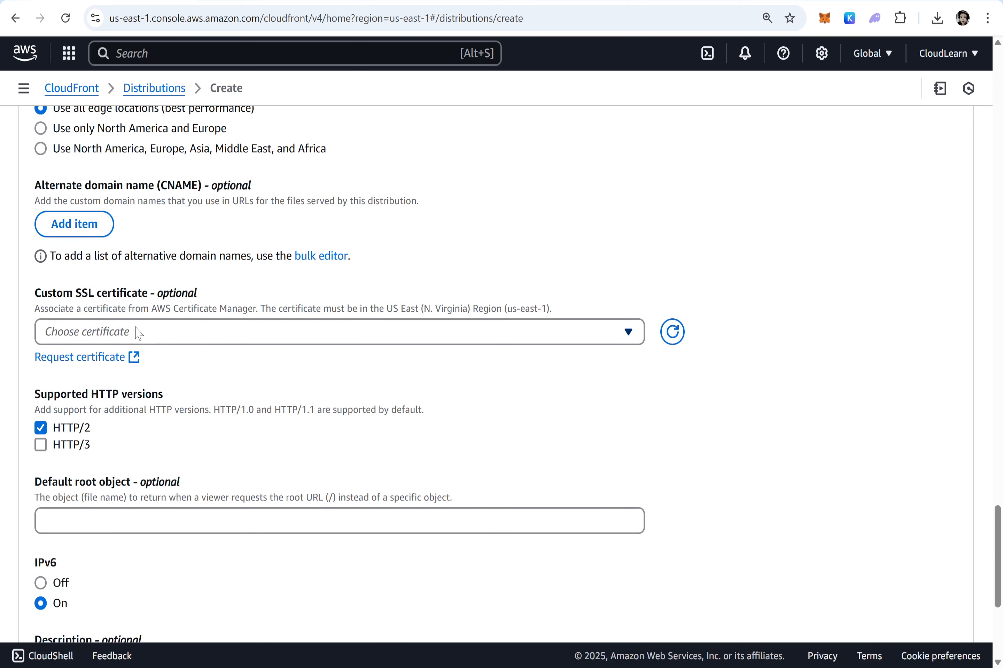
scroll(138, 334, down, 3)
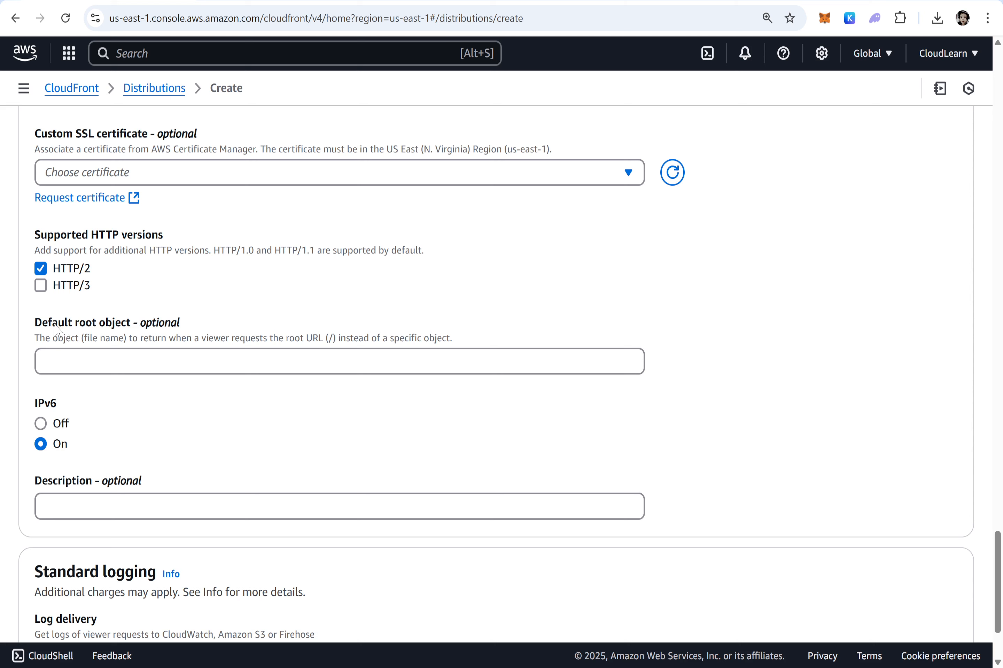
drag(37, 320, 130, 334)
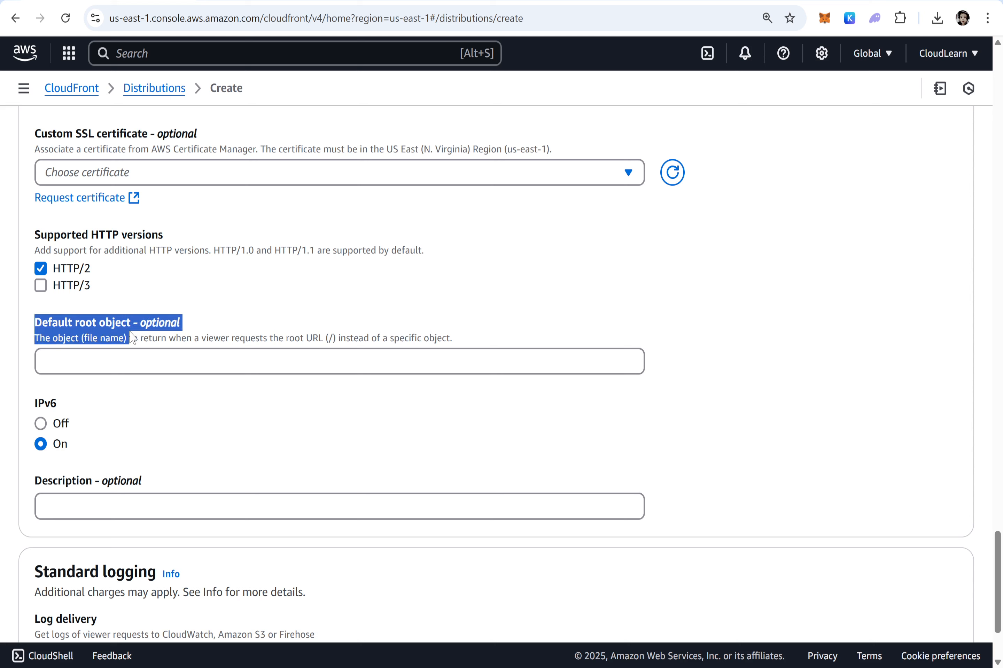
click(130, 361)
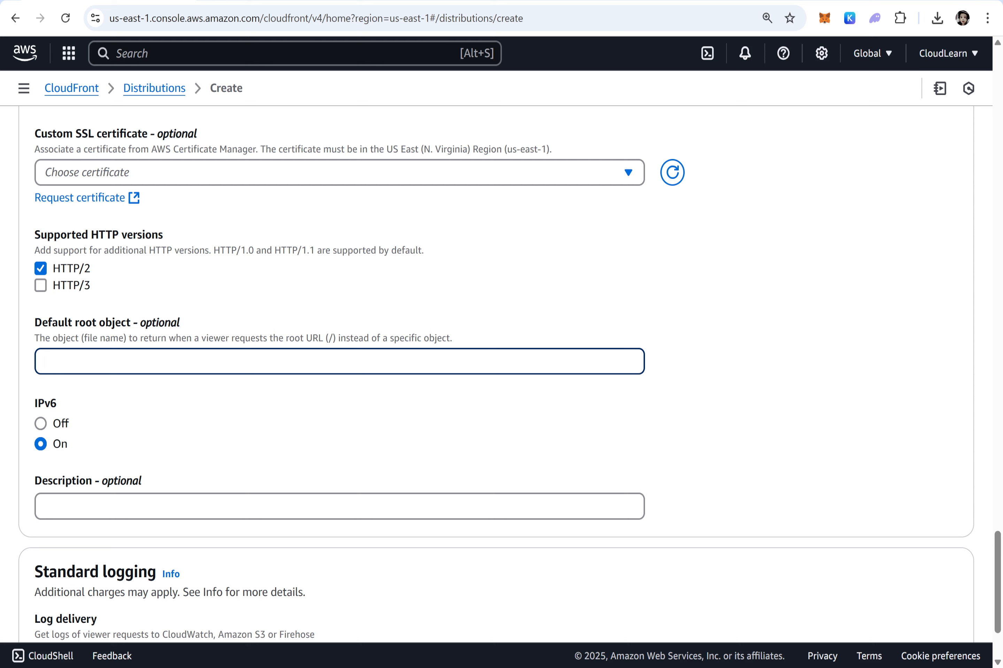
text(mage.jpg)
Enter MyHandsOn-Distribution as the description and create the distribution.
scroll(154, 364, down, 3)
click(154, 372)
text(M)
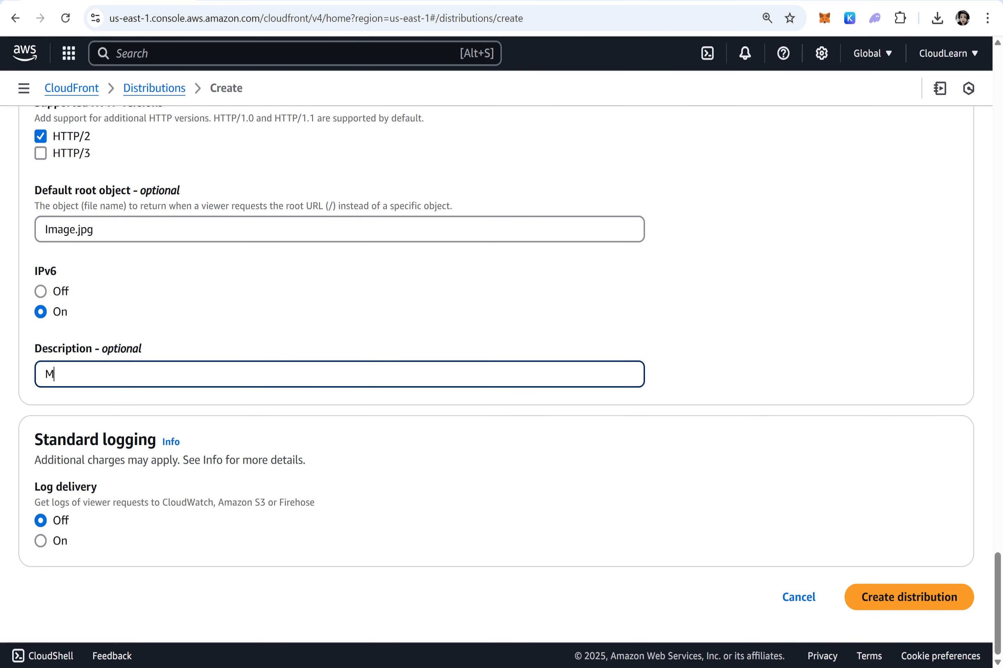
text(yHandsOn-Distribution)
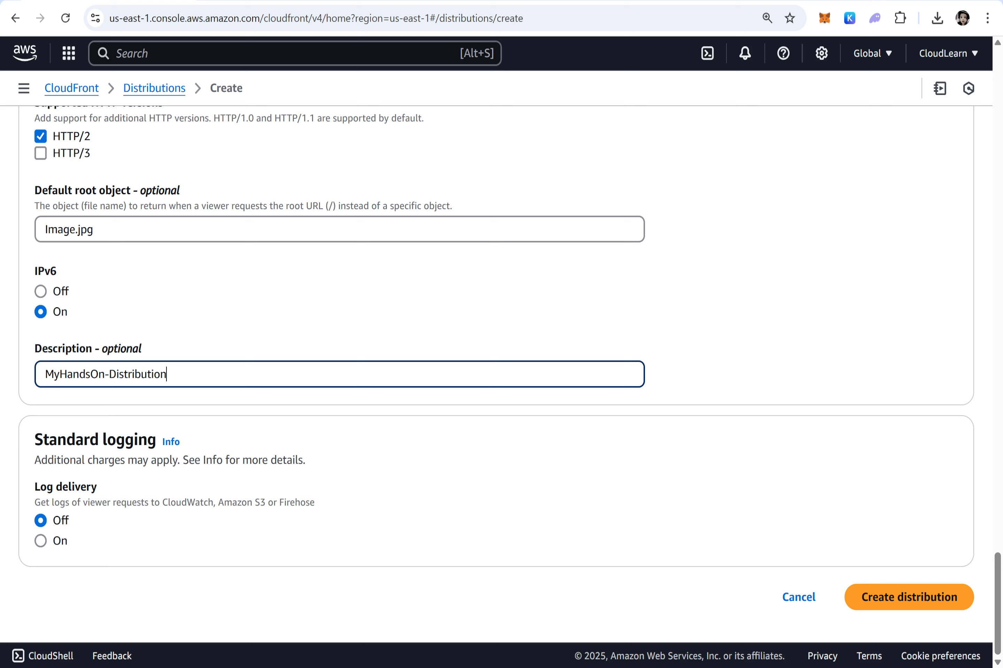
click(888, 598)
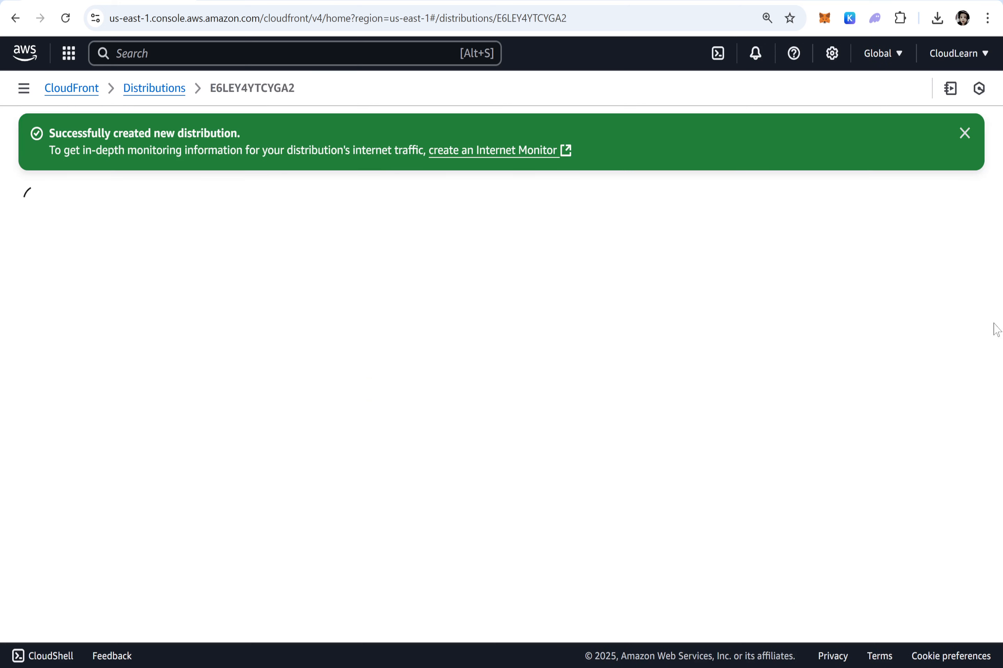
Switch to the whiteboard and highlight in yellow the CloudFront box, its S3 link, the India user, EL3 and the path connecting them.
click(685, 667)
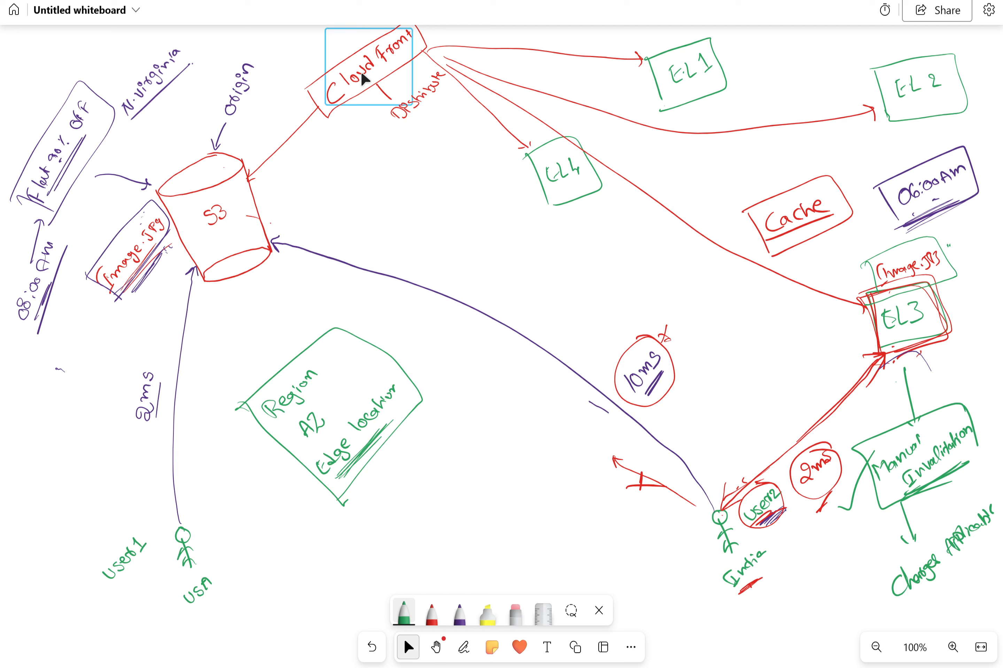
click(487, 612)
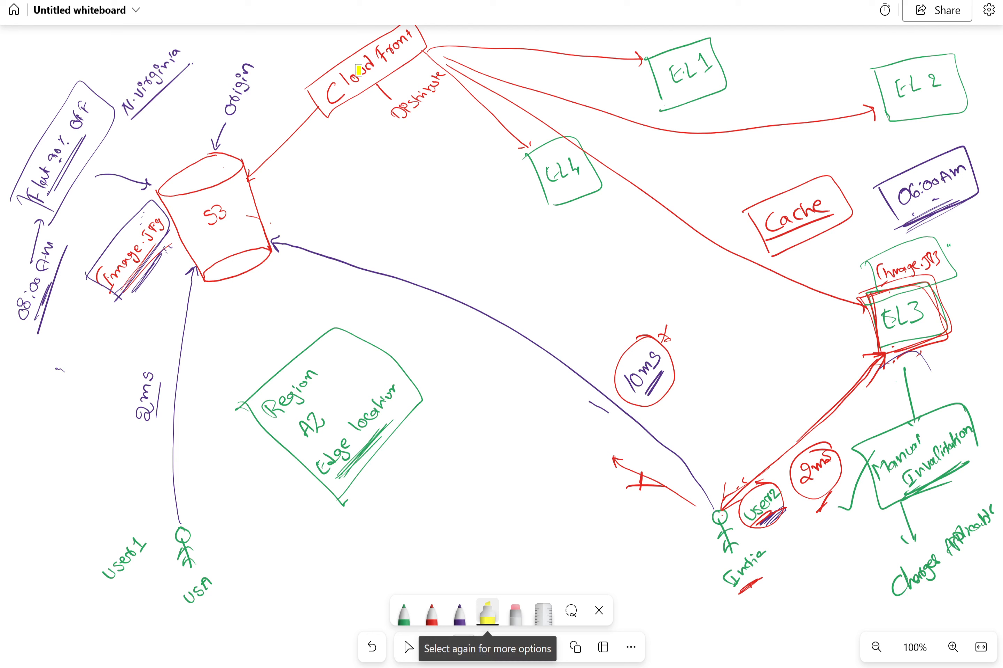
mouse_move(332, 88)
mouse_down()
mouse_move(404, 43)
mouse_move(349, 105)
mouse_move(238, 193)
mouse_up()
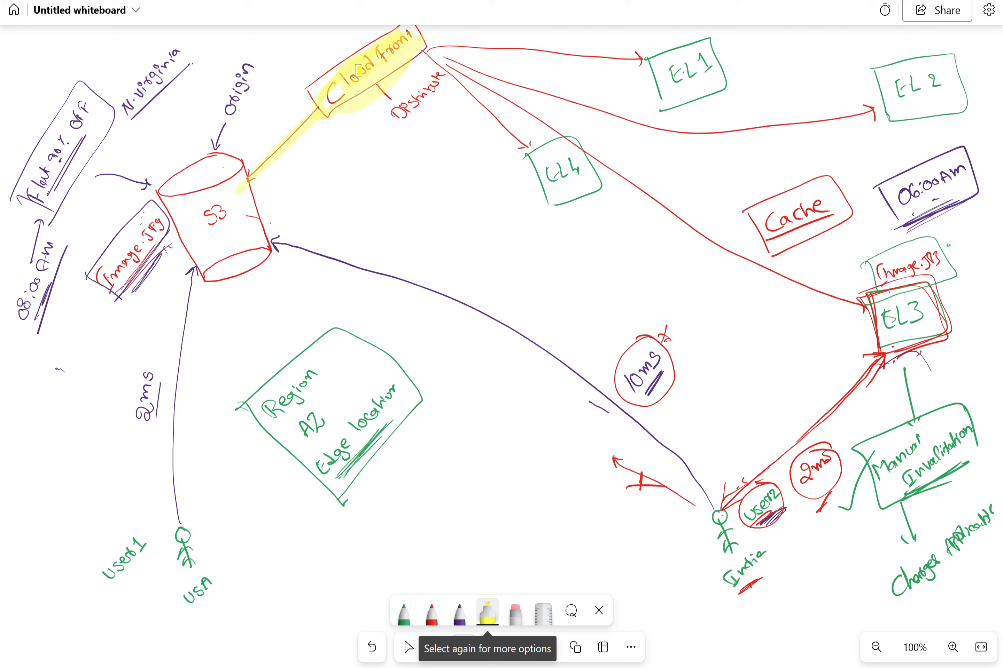
drag(719, 517, 751, 597)
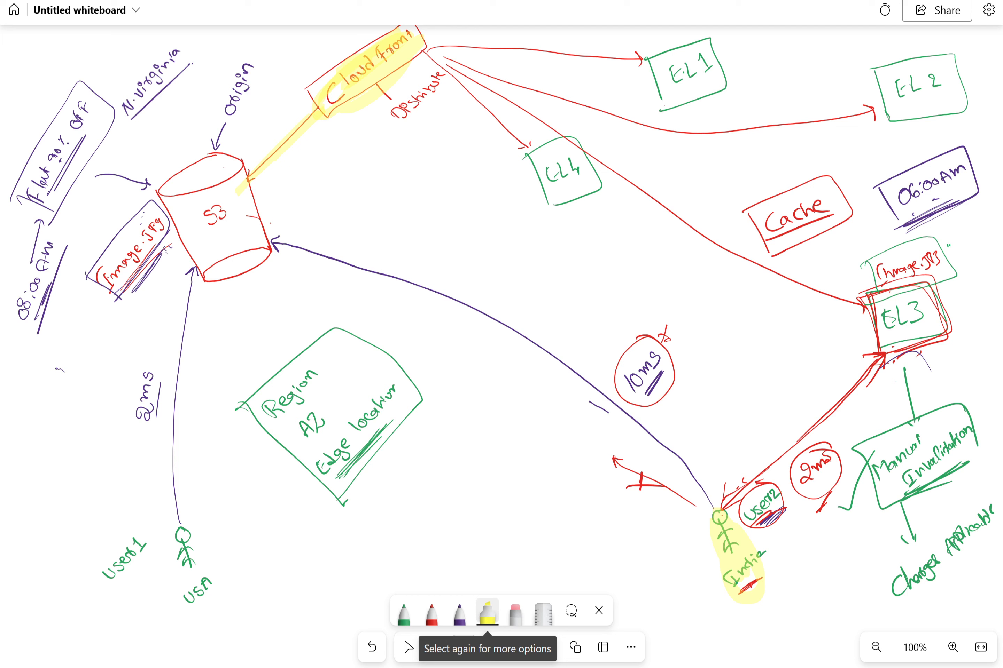
drag(718, 511, 887, 350)
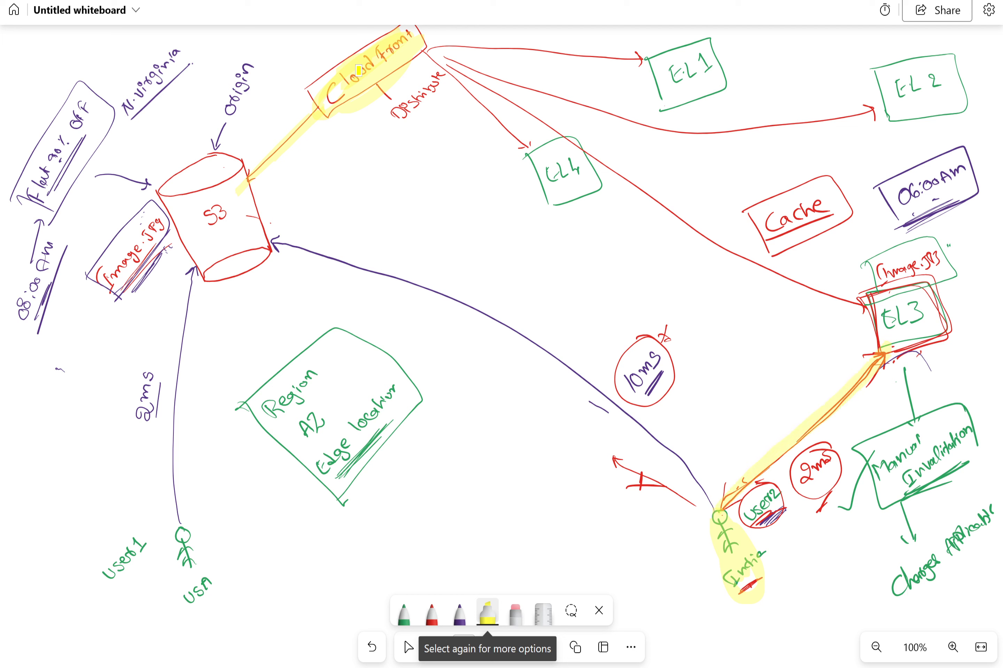
mouse_move(872, 291)
mouse_down()
mouse_move(938, 309)
mouse_move(888, 343)
mouse_move(875, 321)
mouse_move(684, 222)
mouse_move(429, 51)
mouse_up()
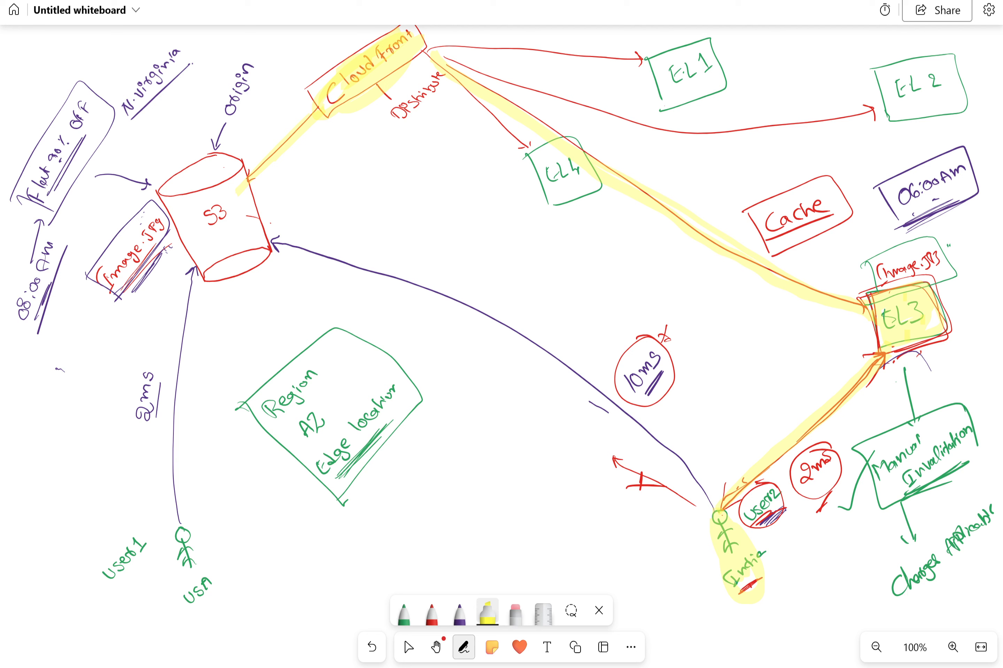
click(914, 590)
mouse_move(877, 350)
mouse_down()
mouse_move(867, 296)
mouse_move(936, 301)
mouse_move(917, 342)
mouse_up()
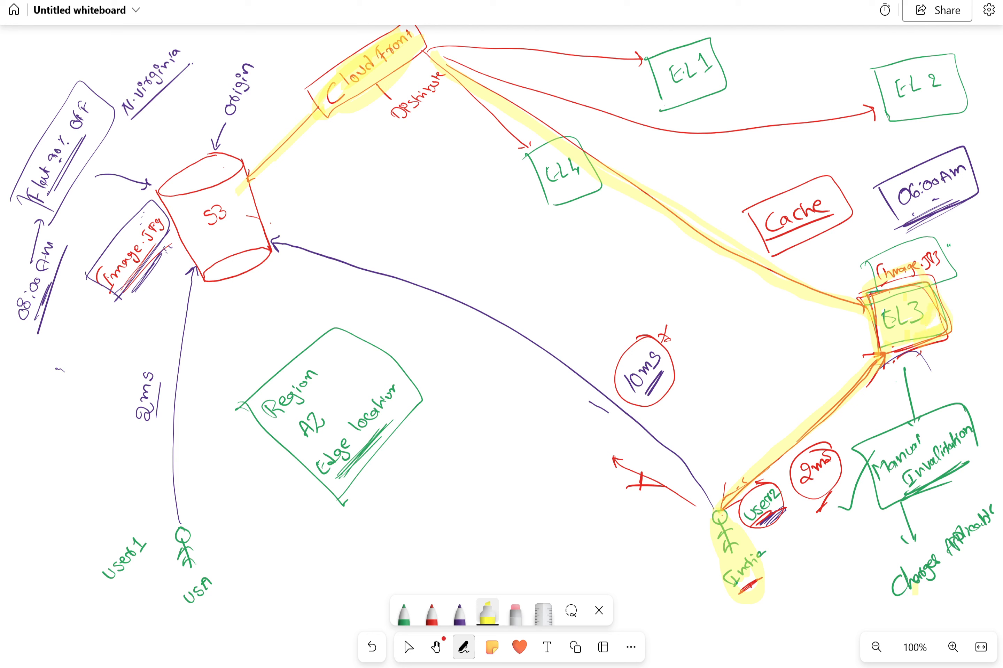
Draw a red stick figure for another user below the 2ms circle beside the India user.
click(431, 612)
mouse_move(822, 542)
mouse_down()
mouse_move(814, 553)
mouse_move(823, 559)
mouse_up()
drag(823, 559, 832, 598)
drag(812, 578, 834, 568)
drag(820, 608, 841, 595)
Trace the path from the red stick figure to the EL3 edge location with the yellow highlighter.
click(515, 613)
drag(822, 539, 871, 410)
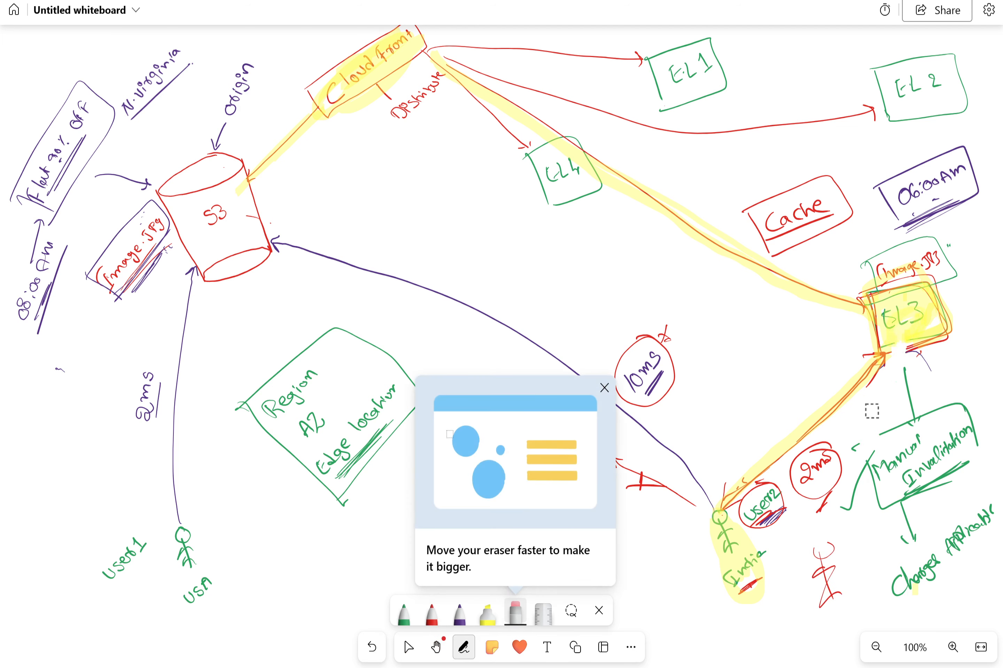
click(487, 613)
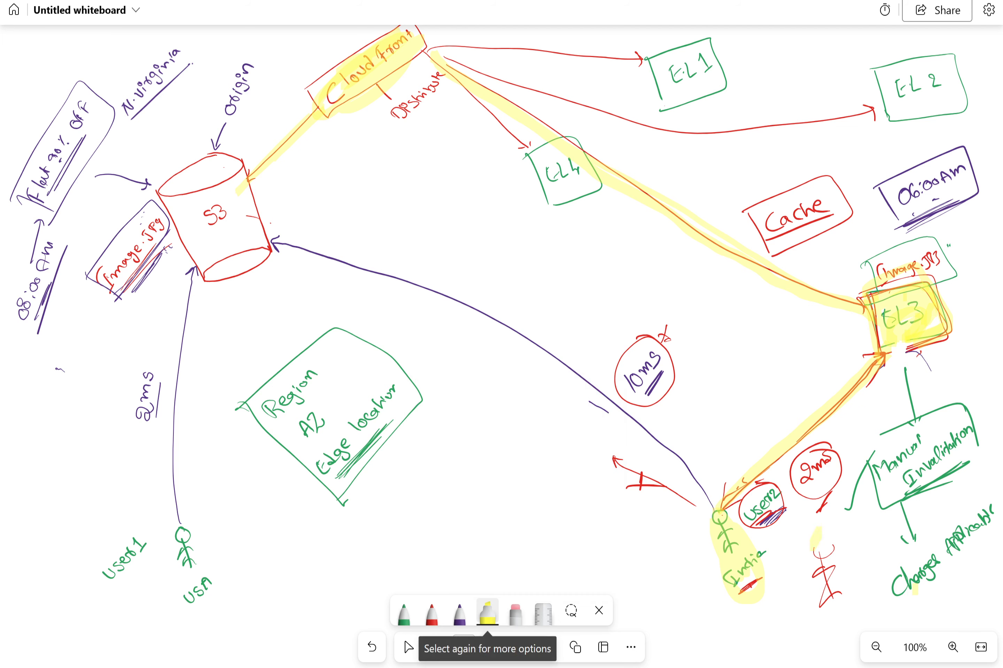
drag(815, 537, 904, 363)
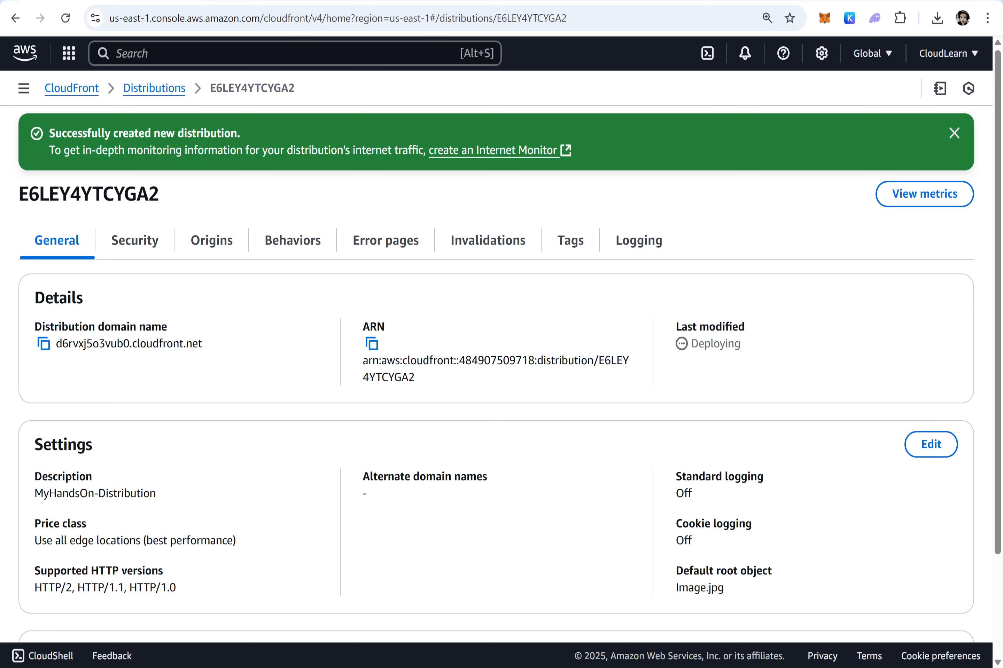
Return to the AWS console, check the new distribution's deployment status and dismiss the creation notification.
drag(743, 345, 686, 356)
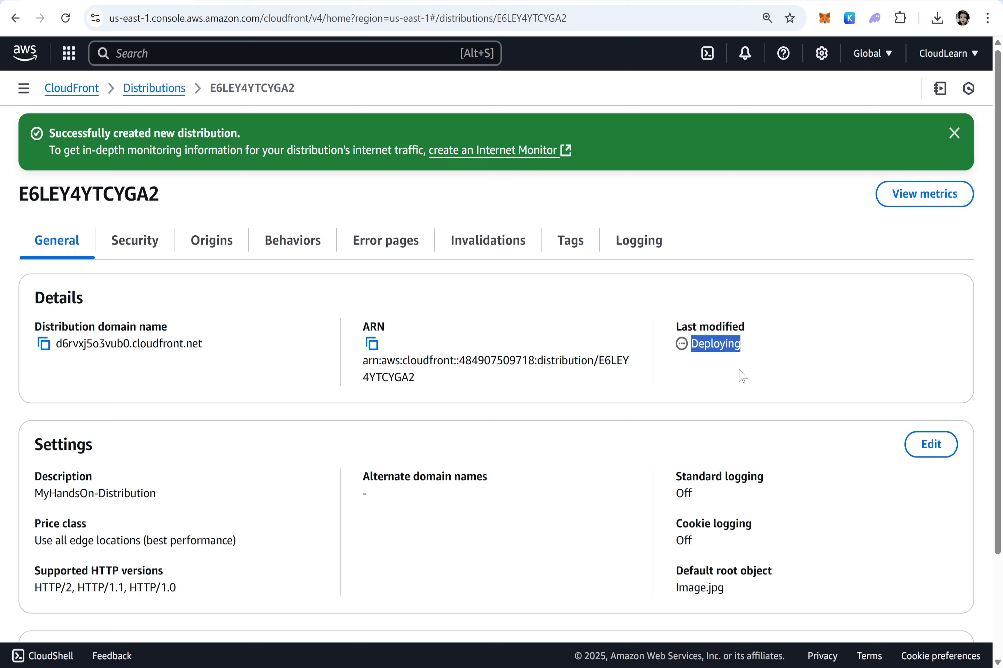
click(954, 133)
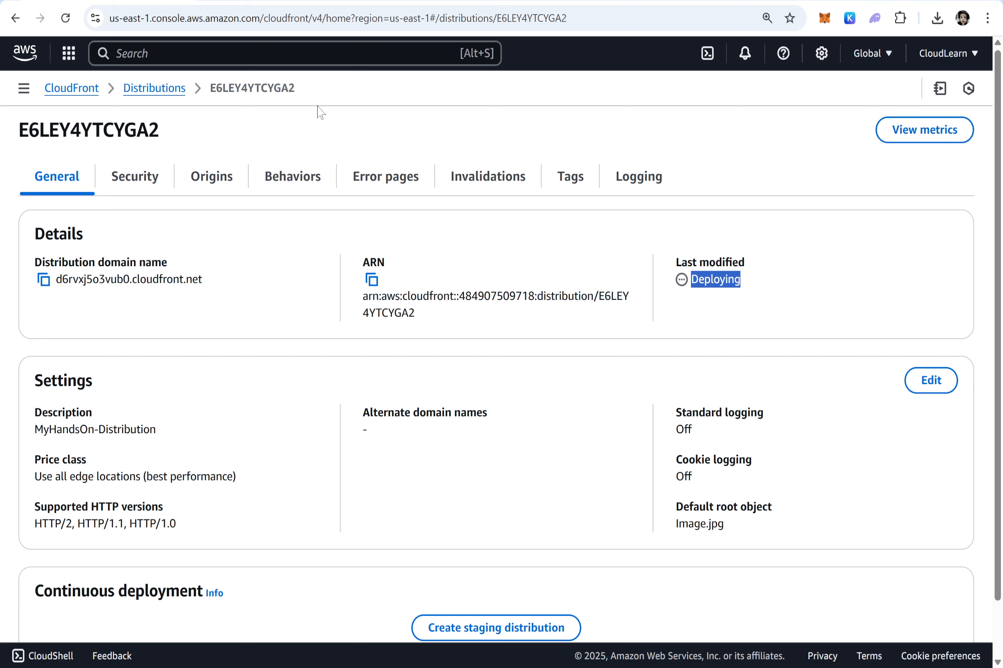
Open the CloudFront distributions list, select MyHandsOn-Distribution and check its deployment status in the last-modified column.
click(148, 91)
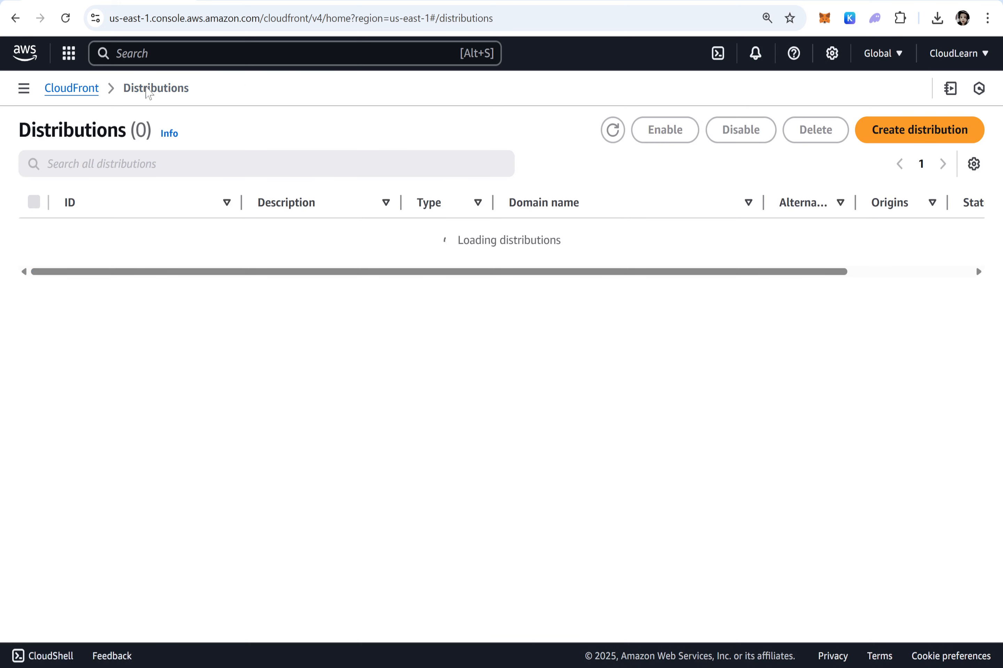
click(34, 235)
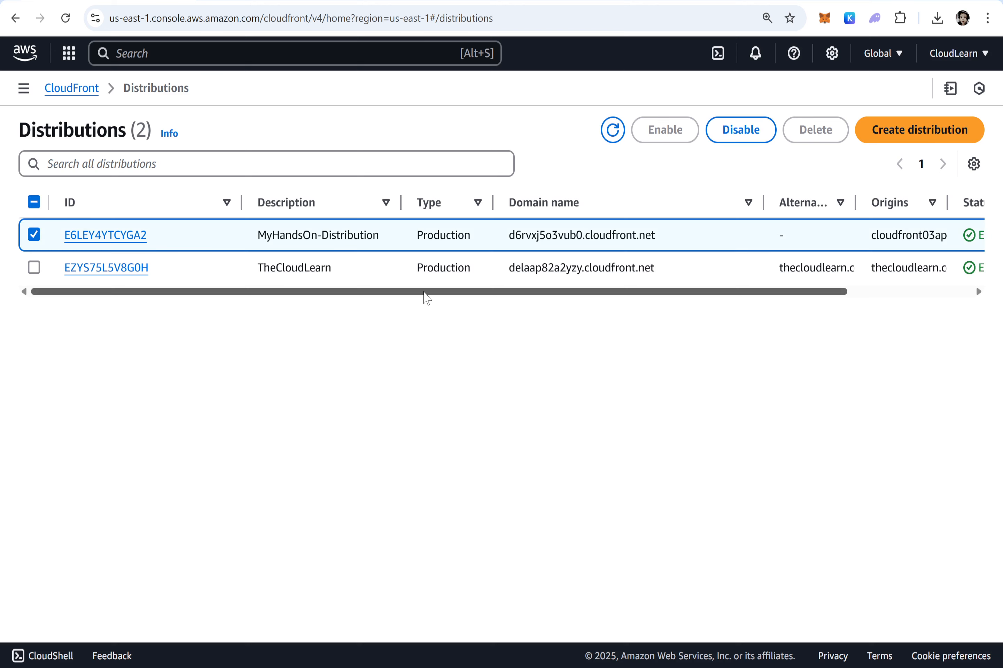
drag(424, 293, 739, 346)
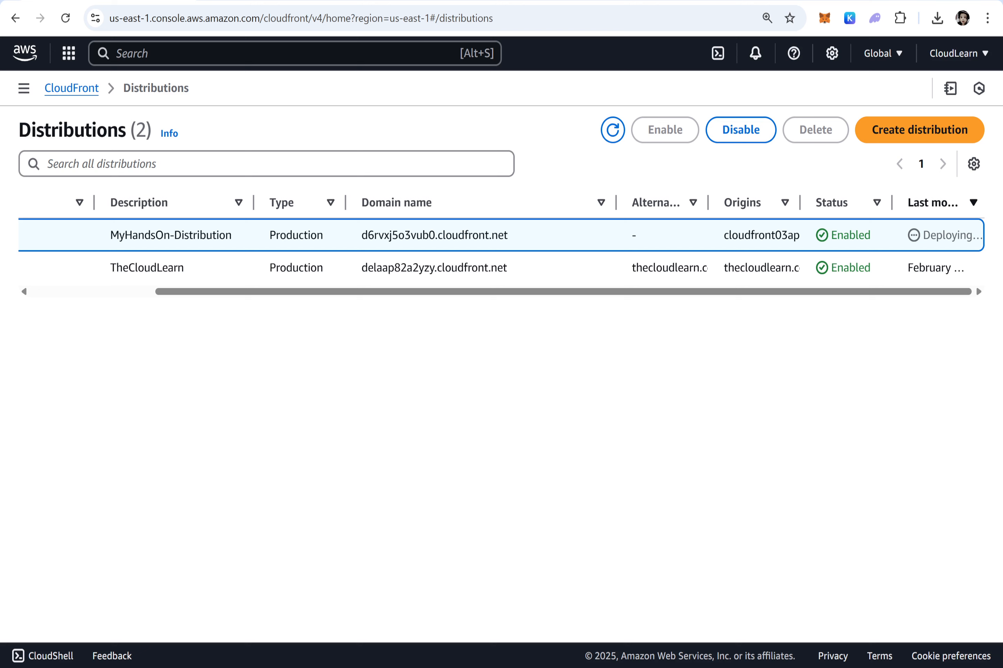
drag(923, 236, 984, 243)
click(778, 489)
Copy MyHandsOn-Distribution's domain name and switch to the Notepad notes.
drag(508, 236, 360, 243)
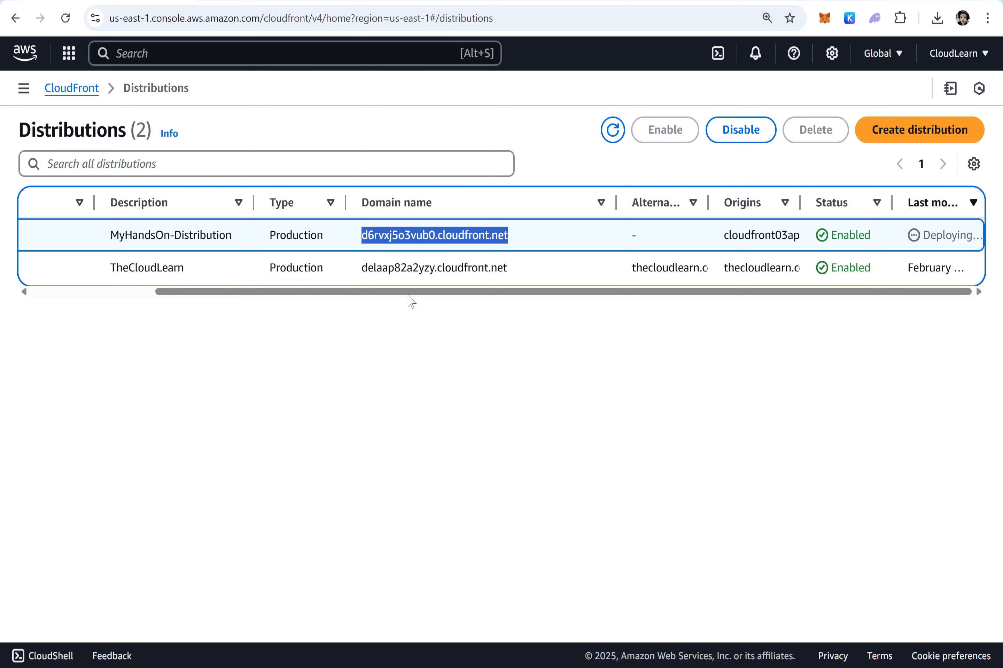
drag(409, 296, 159, 295)
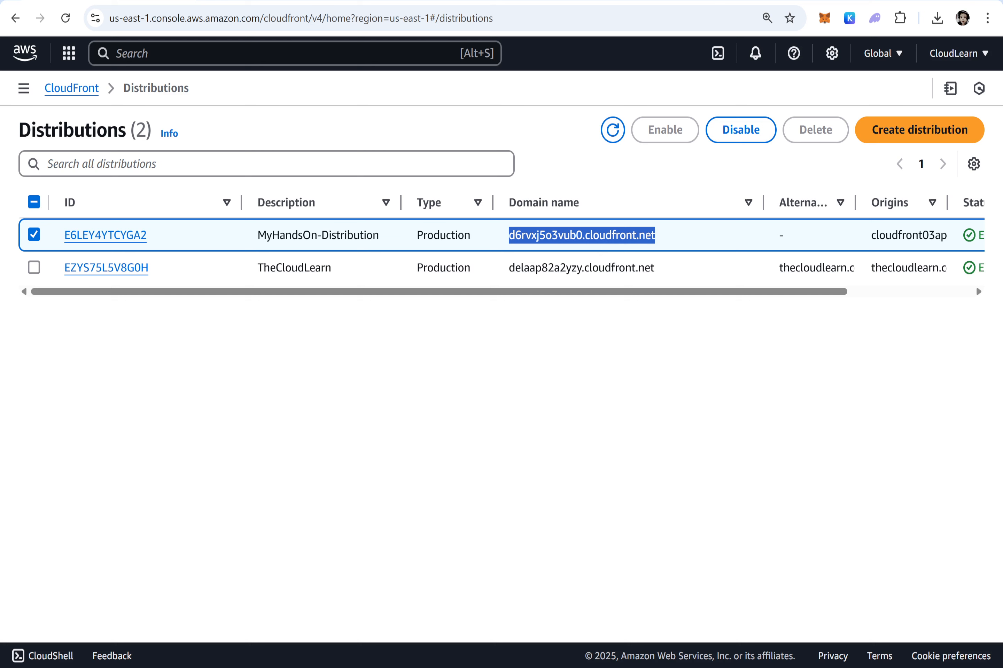
key(alt+Tab)
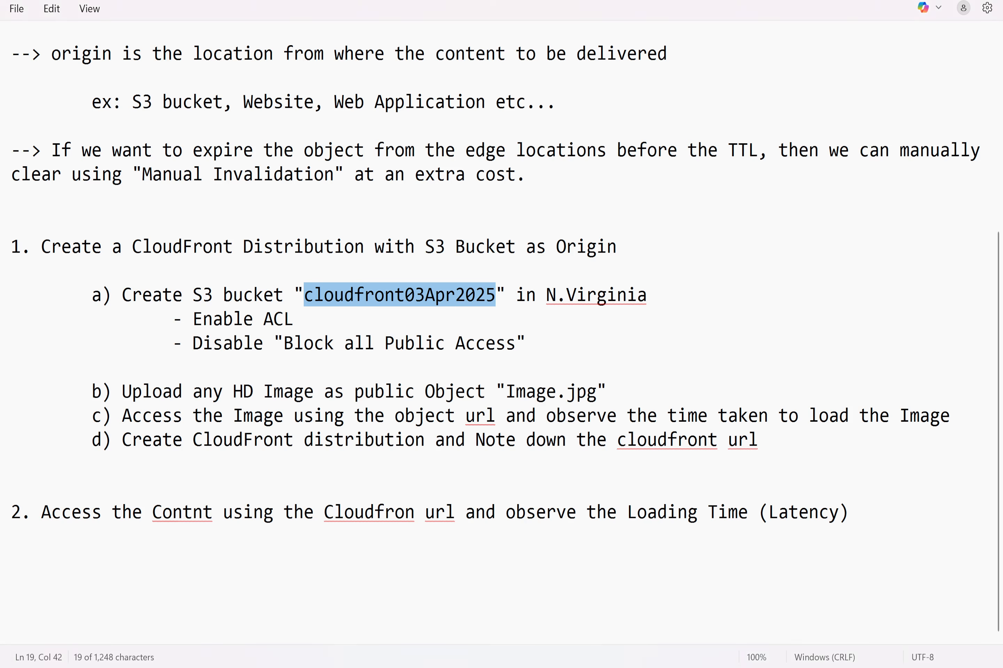
Correct the misspelled "Contnt" to "Content" in item 2 of the notes.
click(192, 513)
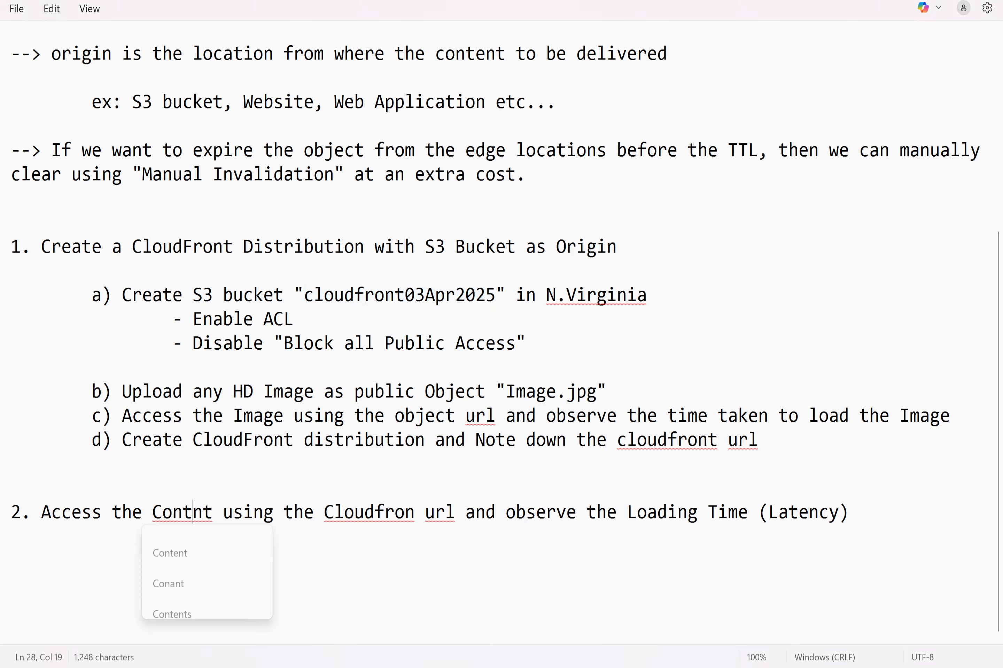
text(e)
key(Down)
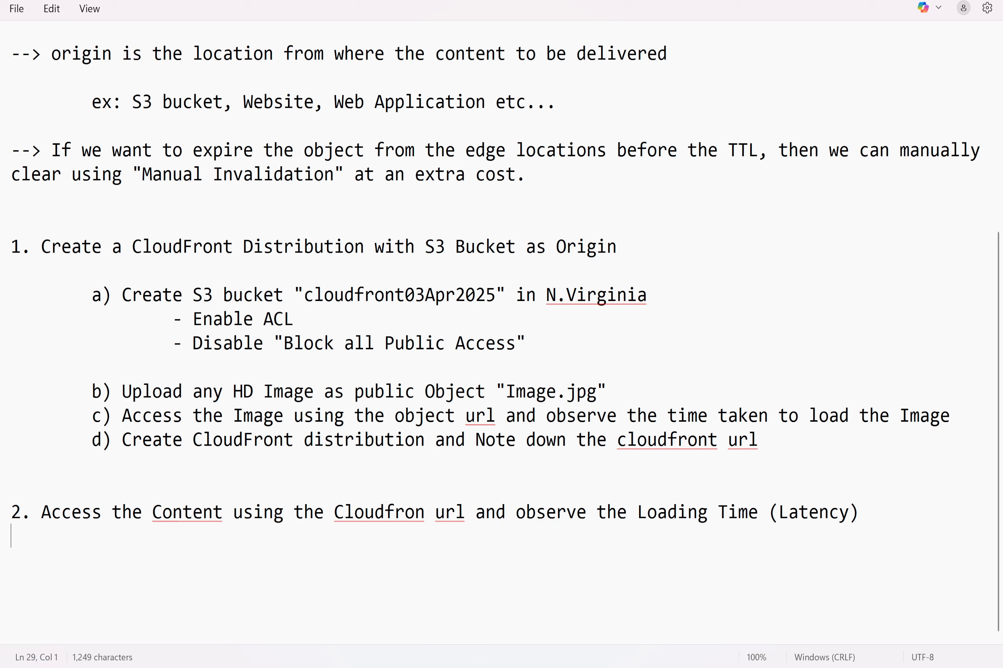
Add the line "CloudFront Distribution URL: d6rvxj5o3vub0.cloudfront.net" below item 2, separated by a blank line.
key(Left)
key(Return)
key(Return)
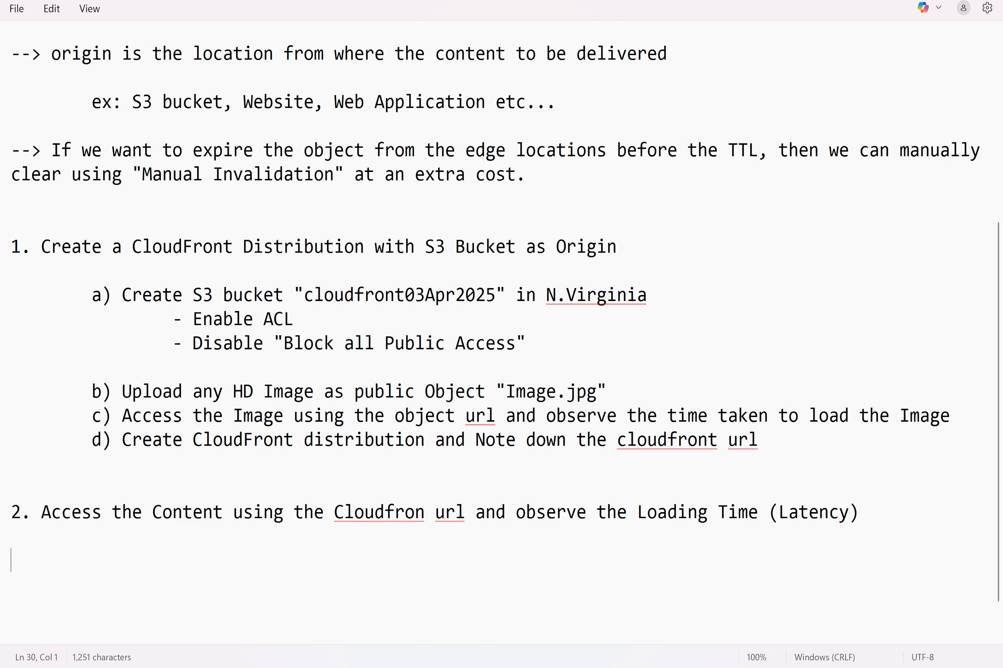
text(CloudFront Distribution )
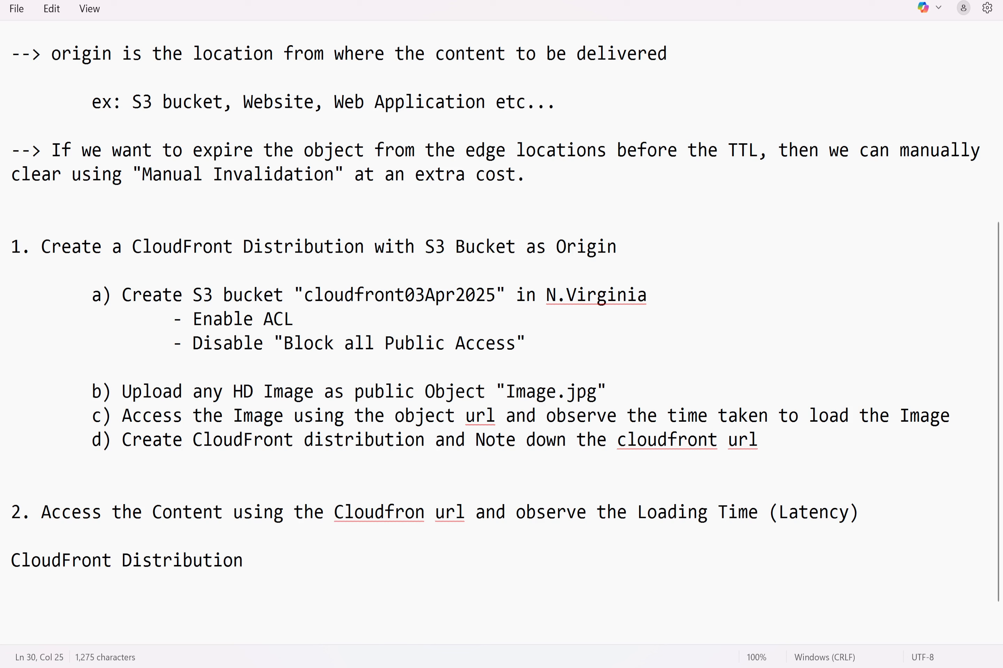
text(URL:)
text(d6rvxj5o3vub0.cloudfront.net)
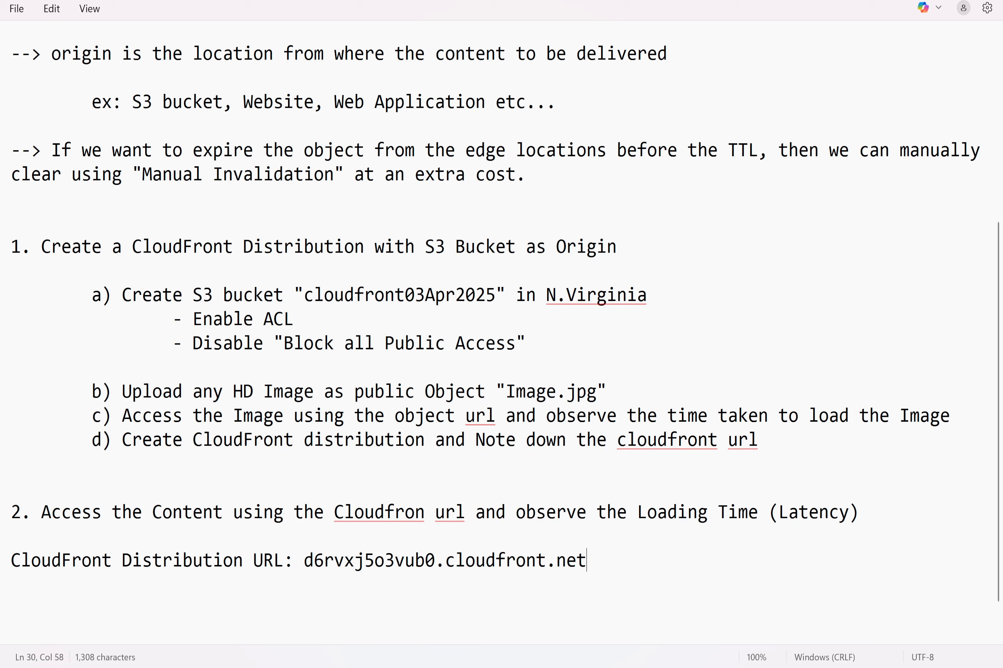
Add an "Object URL:" label below the CloudFront URL line, leaving a blank line between them.
key(Return)
key(Return)
text(Objec)
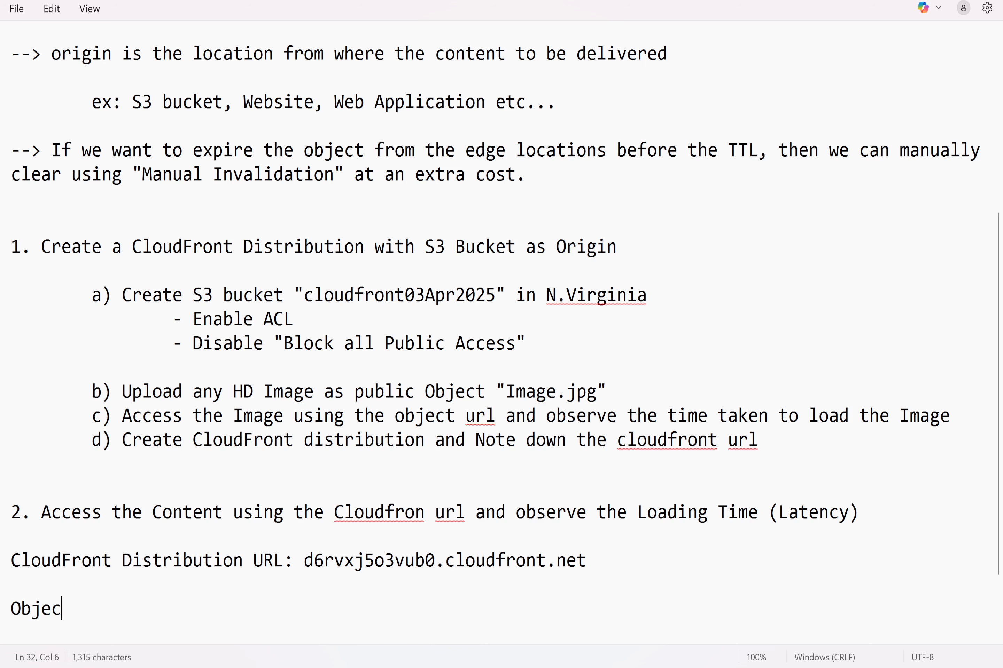
text(t URL:)
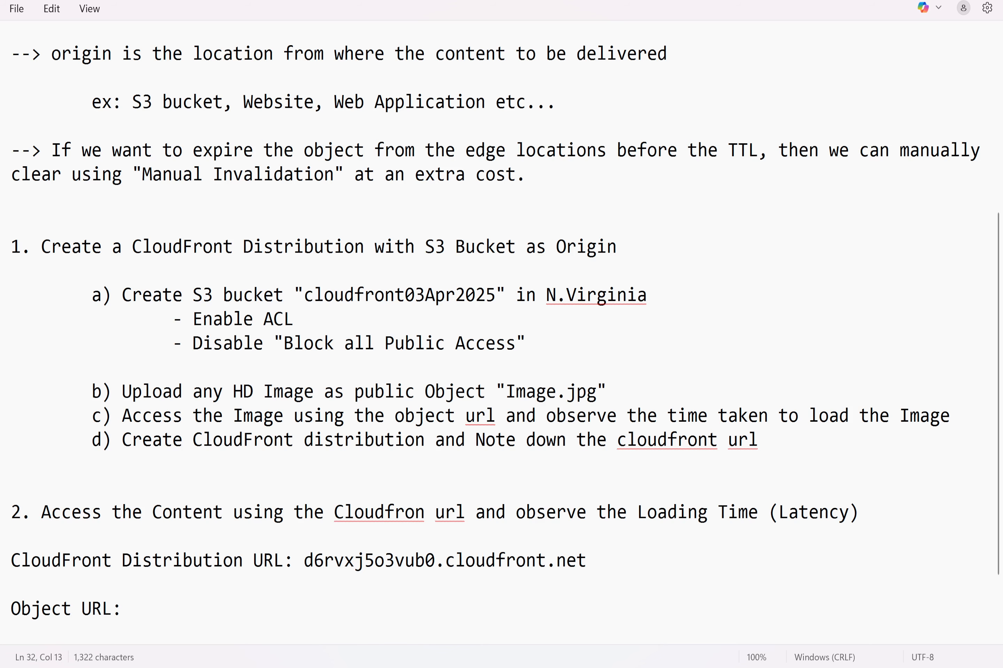
Switch to the AWS console, search for S3 and open the service in a separate browser tab.
key(alt+Tab)
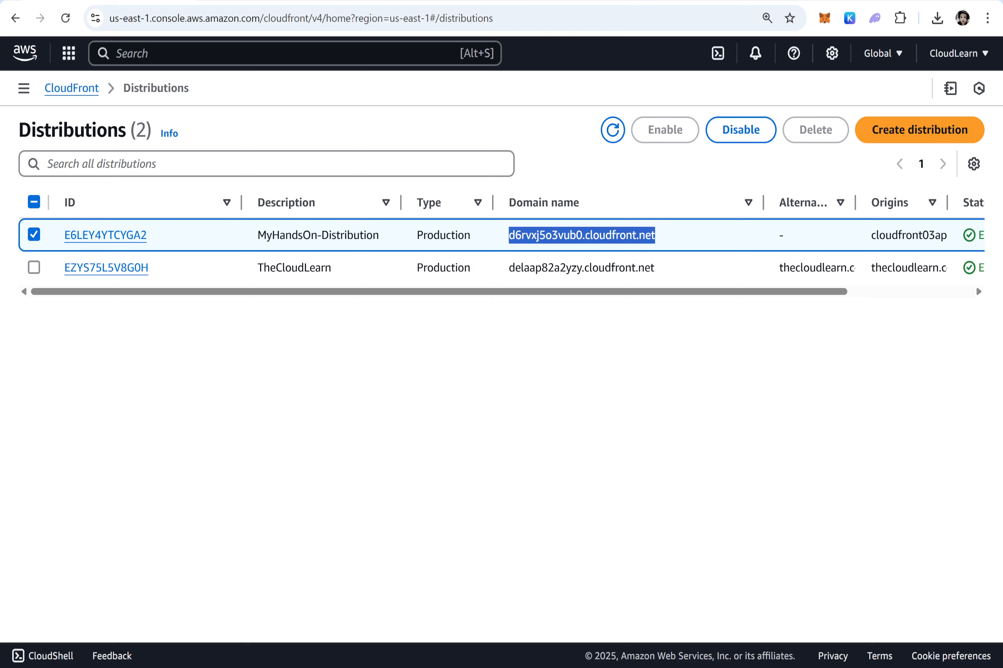
key(alt+s)
text(S3)
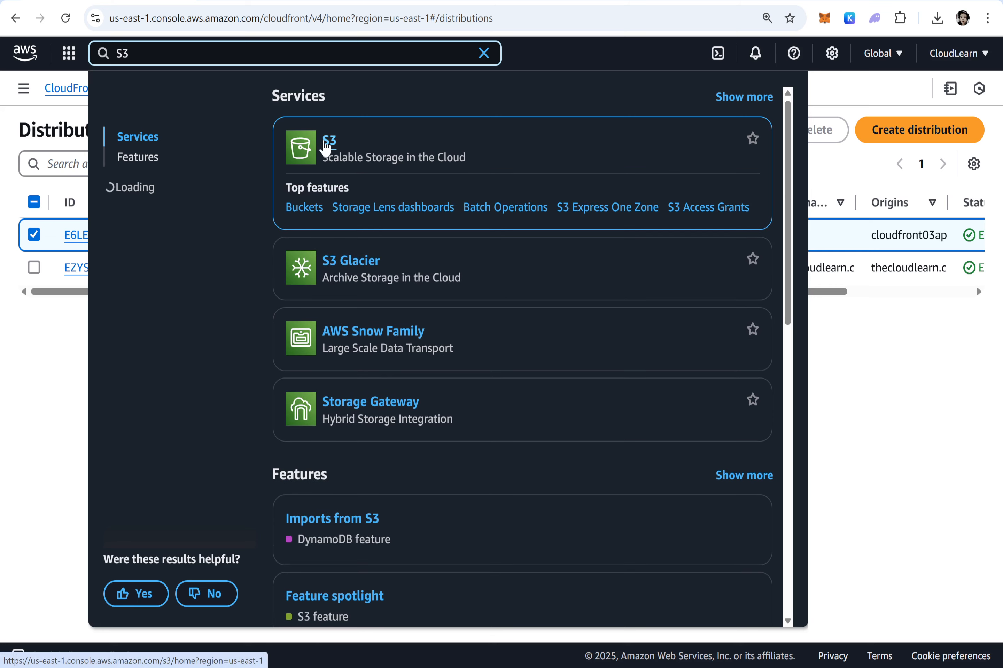
right_click(325, 145)
click(367, 161)
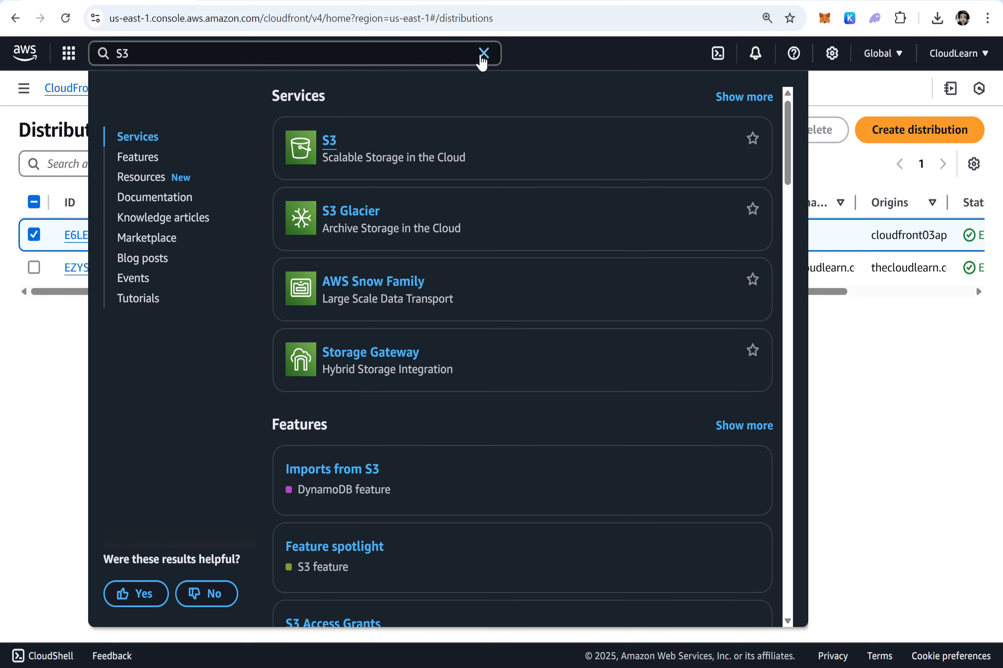
click(483, 54)
click(233, 0)
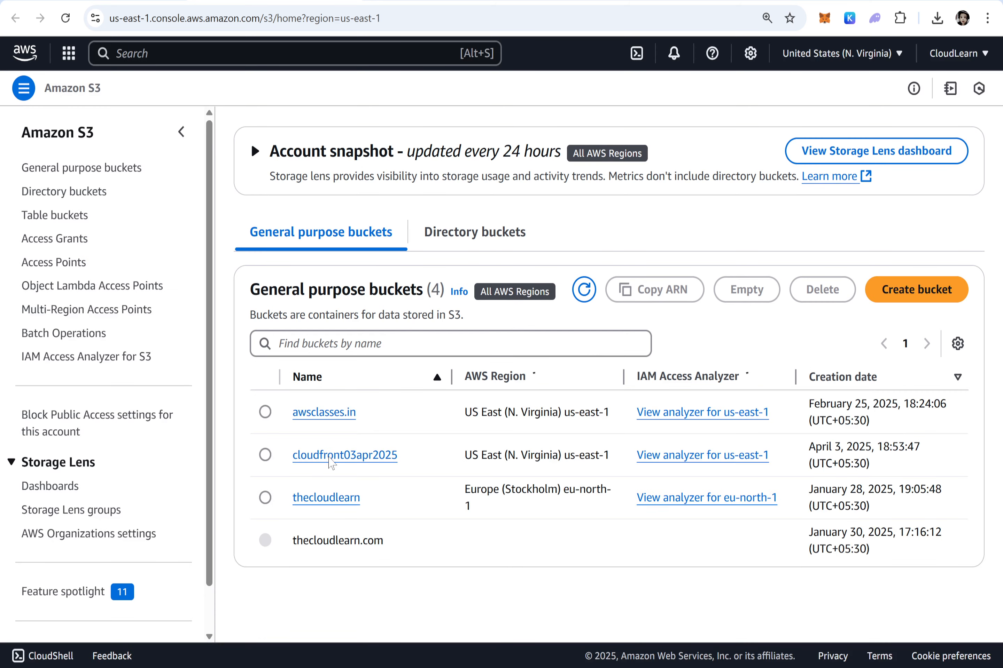
Copy the object URL of Image.jpg in the cloudfront03apr2025 bucket and paste it after "Object URL:" in the notes.
click(321, 455)
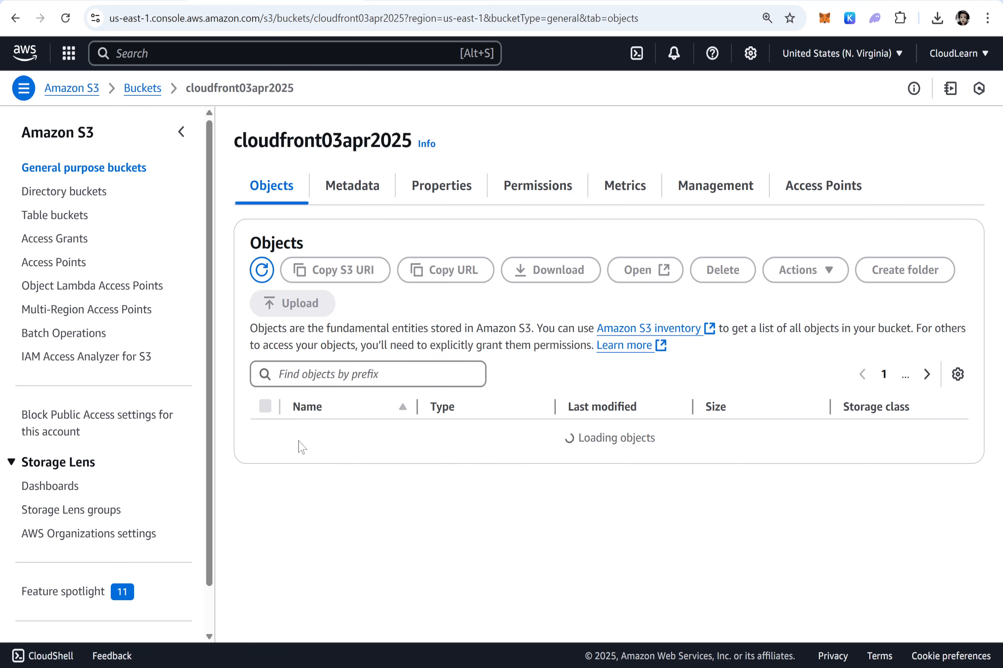
click(332, 443)
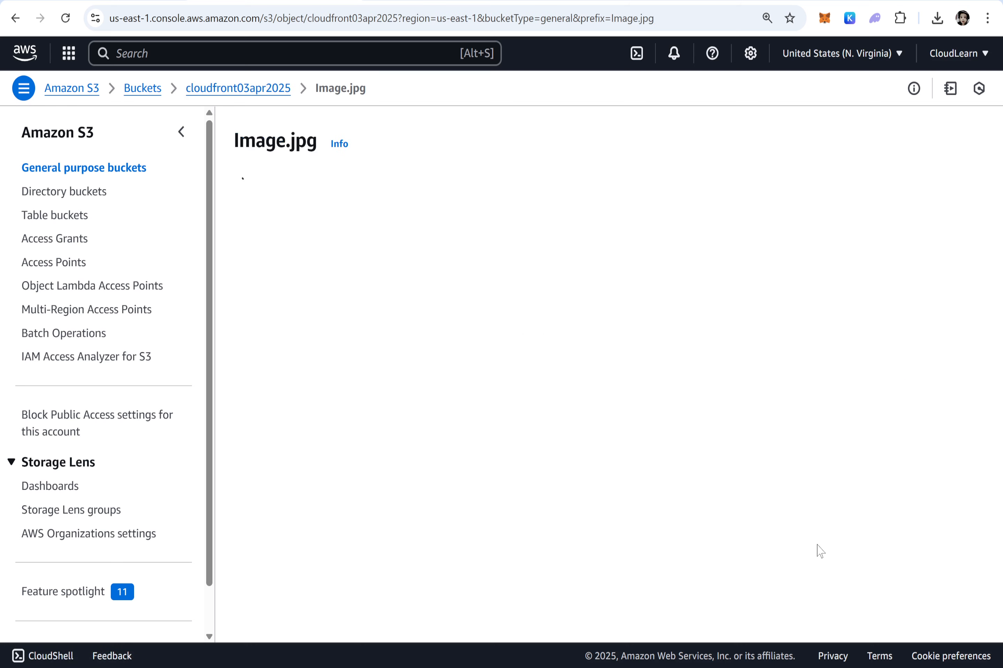
click(628, 179)
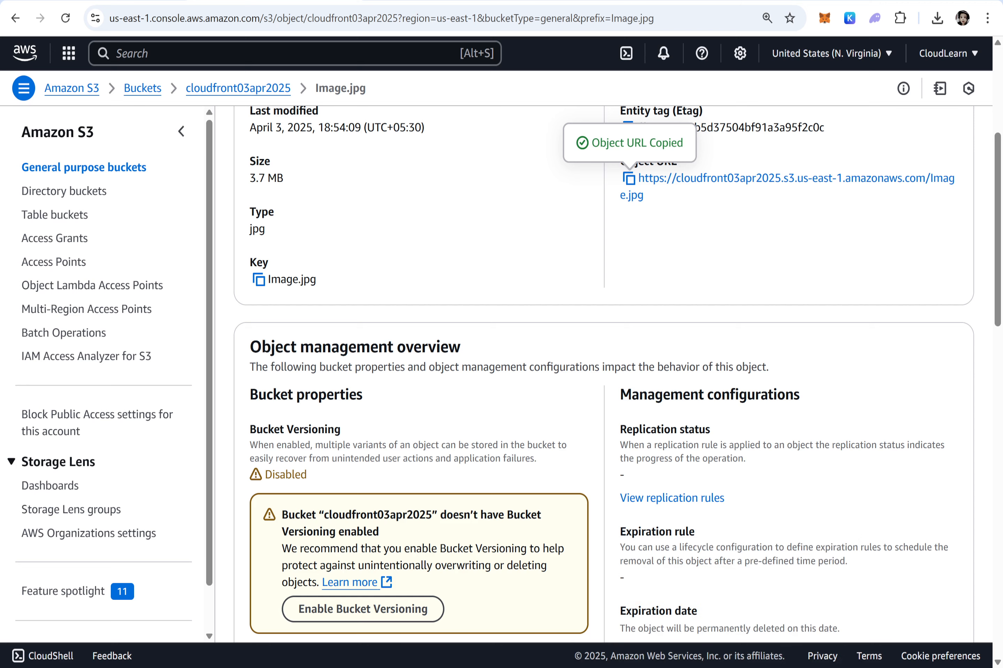
key(alt+Tab)
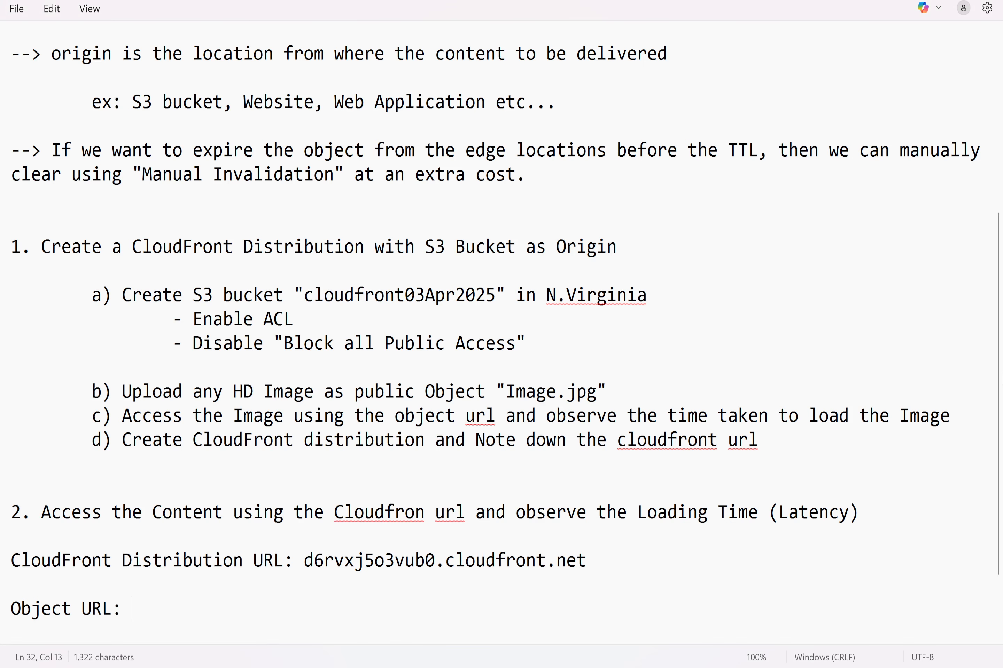
key(ctrl+v)
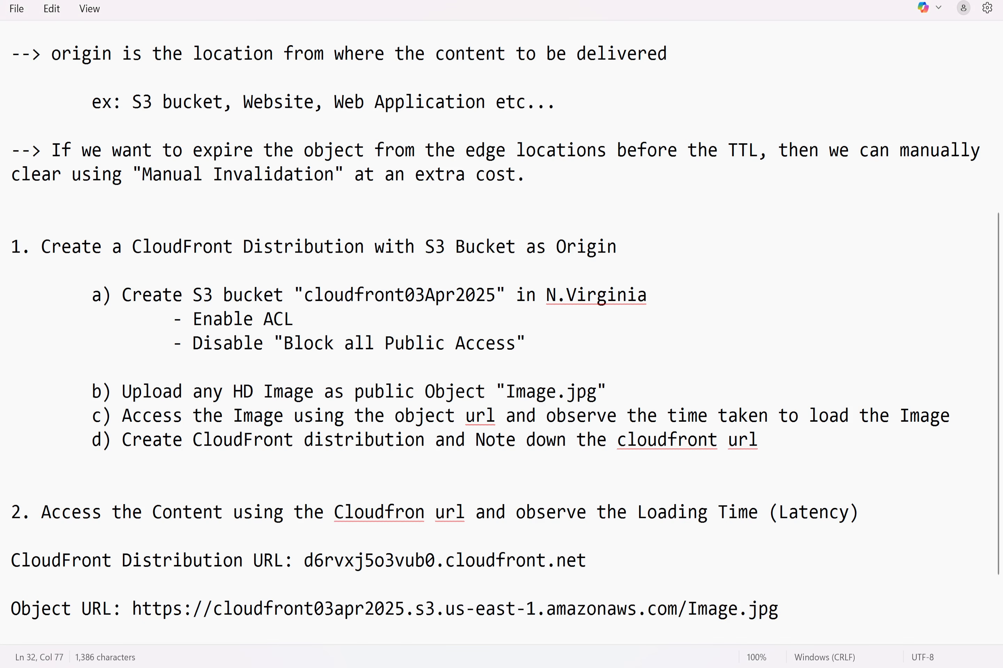
Highlight the CloudFront distribution URL in the notes, including its d6rvxj5o3vub0 prefix on its own.
drag(588, 562, 304, 561)
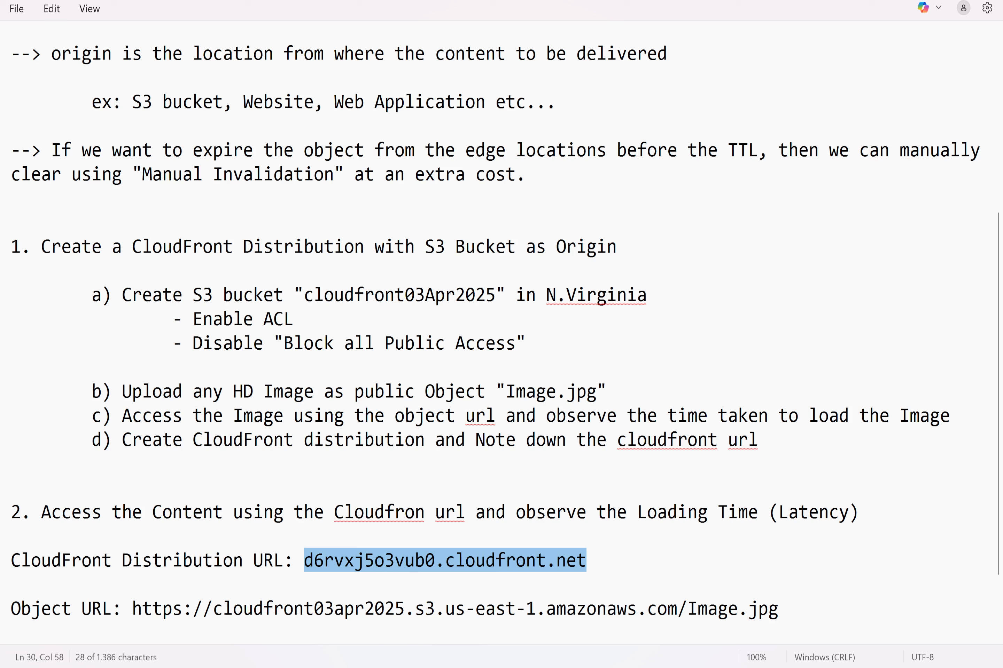
drag(435, 561, 305, 561)
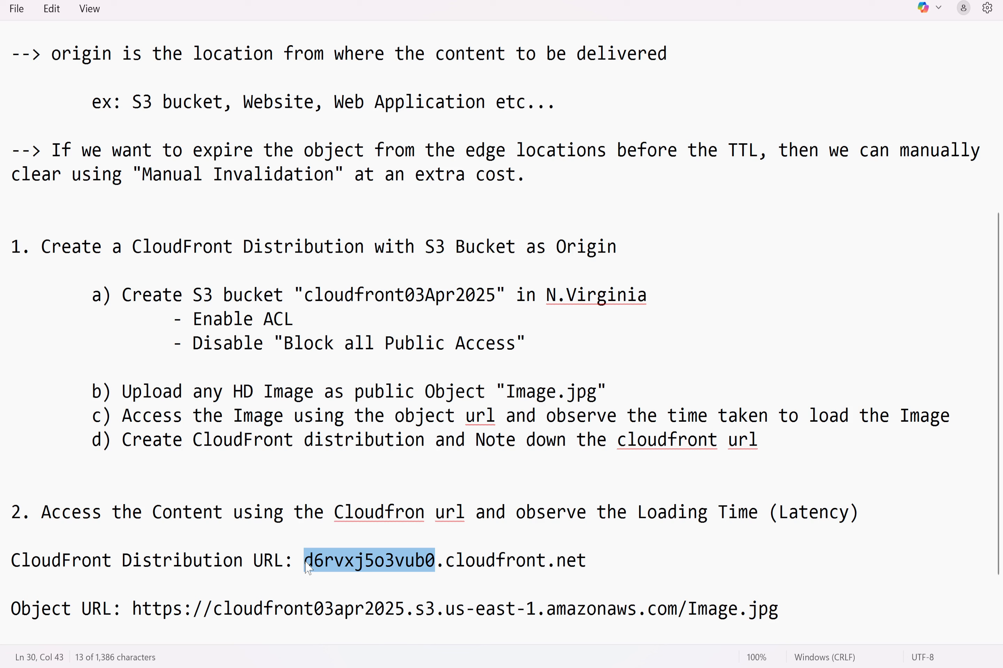
drag(586, 561, 310, 572)
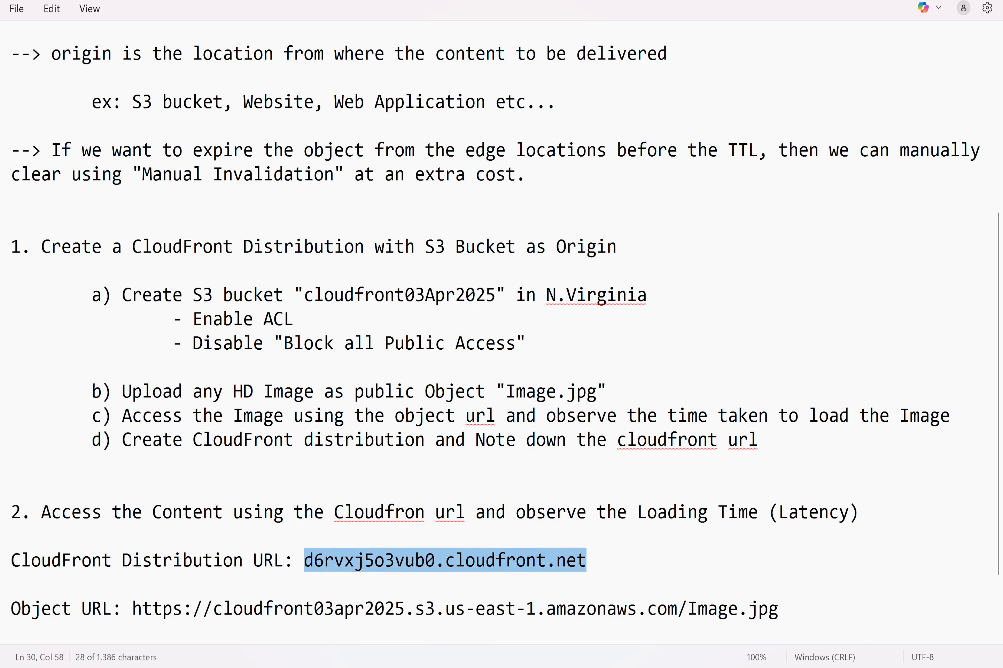
Return to the CloudFront distributions in the browser, refresh the list and check MyHandsOn-Distribution's deployment status.
click(572, 667)
click(172, 0)
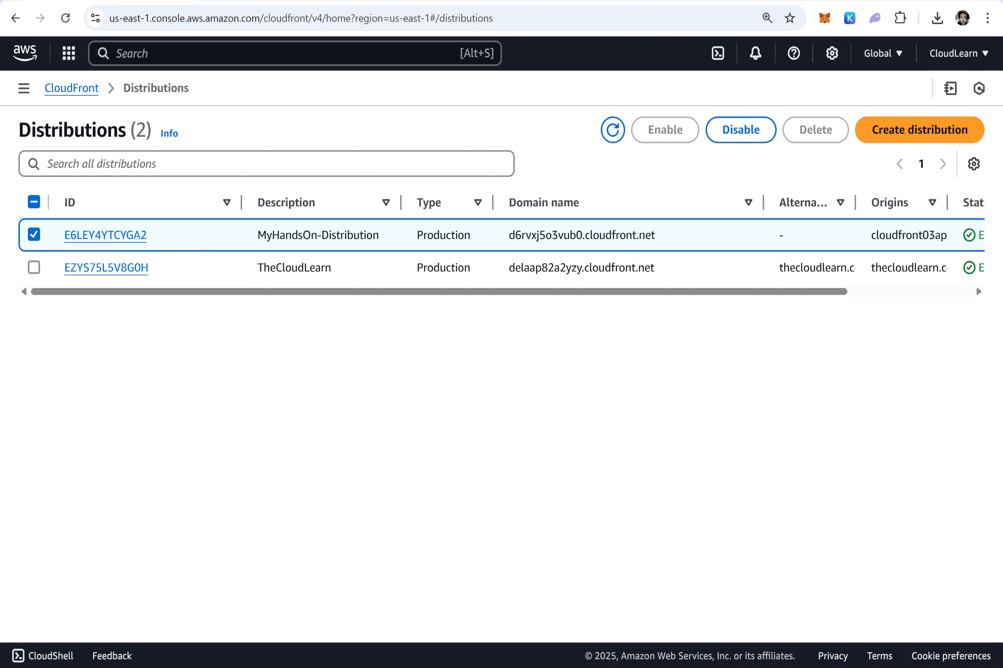
click(612, 129)
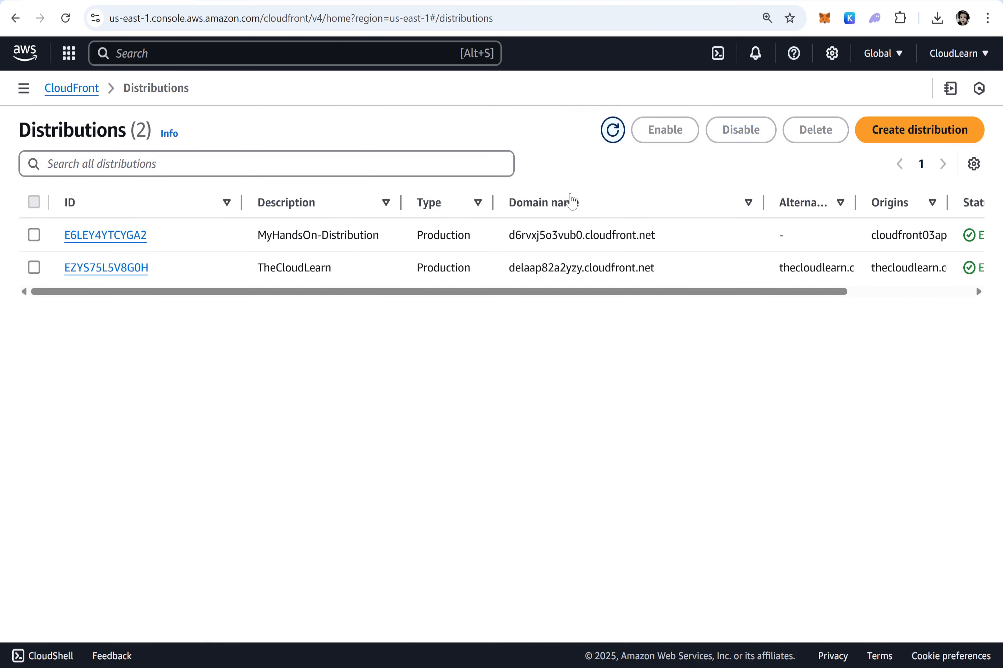
drag(568, 290, 692, 290)
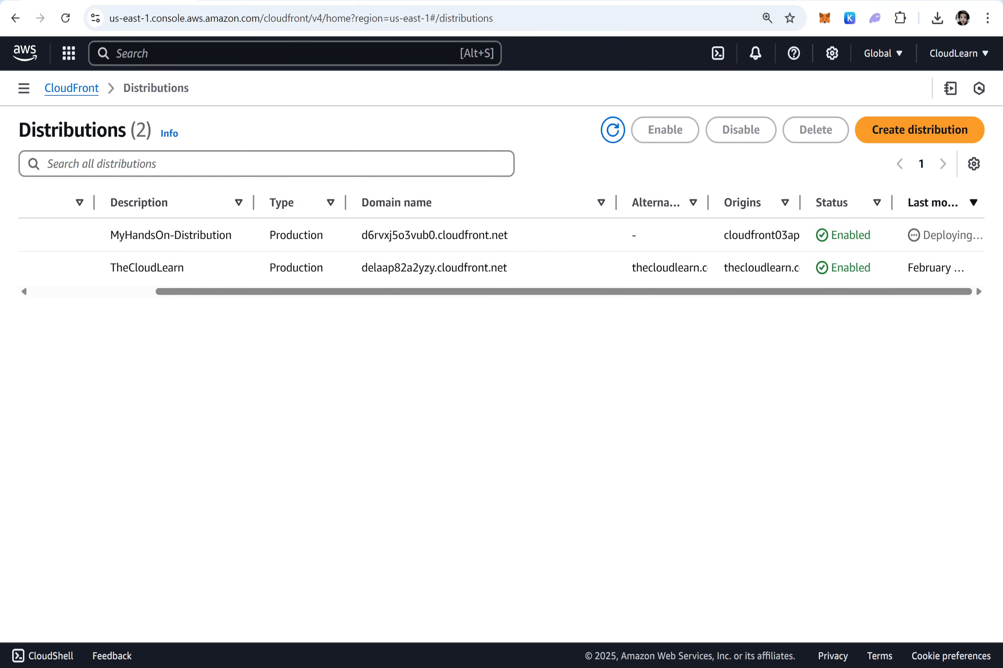
drag(923, 238, 983, 249)
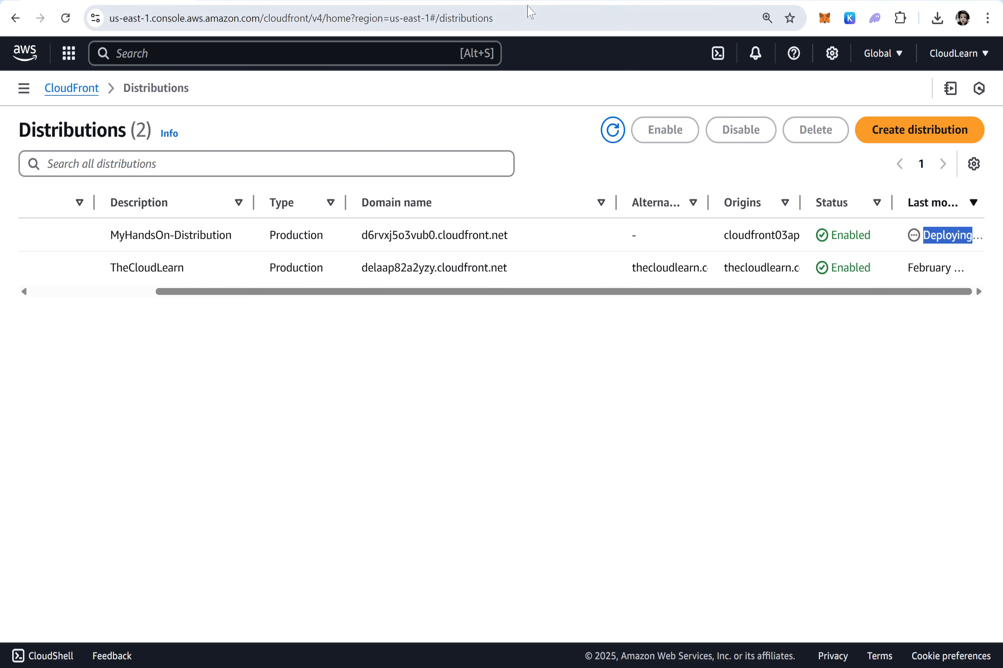
click(375, 1)
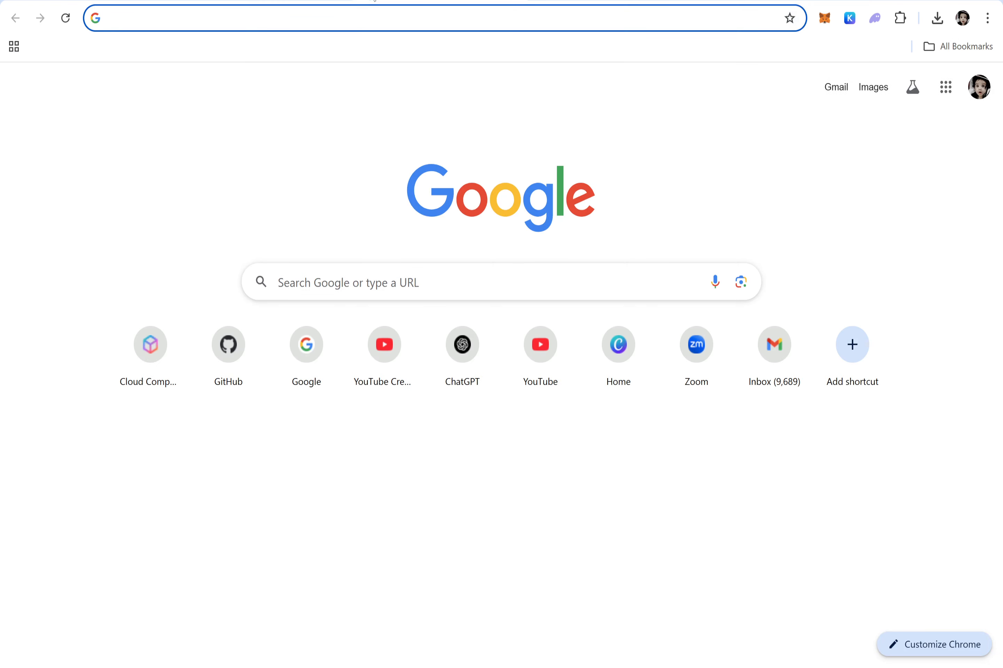
text(https://cloudfront03apr2025.s3.us-east-1.amazonaws.com/Image.jpg)
key(ctrl+a)
key(BackSpace)
key(ctrl+w)
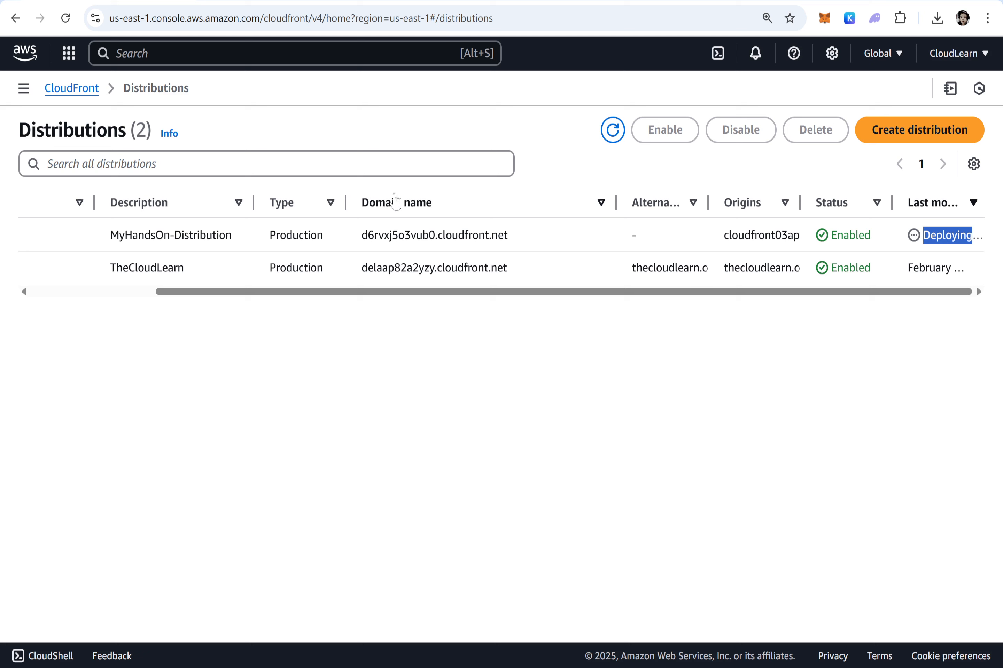
Copy MyHandsOn-Distribution's domain name and load d6rvxj5o3vub0.cloudfront.net in a new browser tab.
drag(508, 240, 361, 236)
key(ctrl+c)
key(ctrl+t)
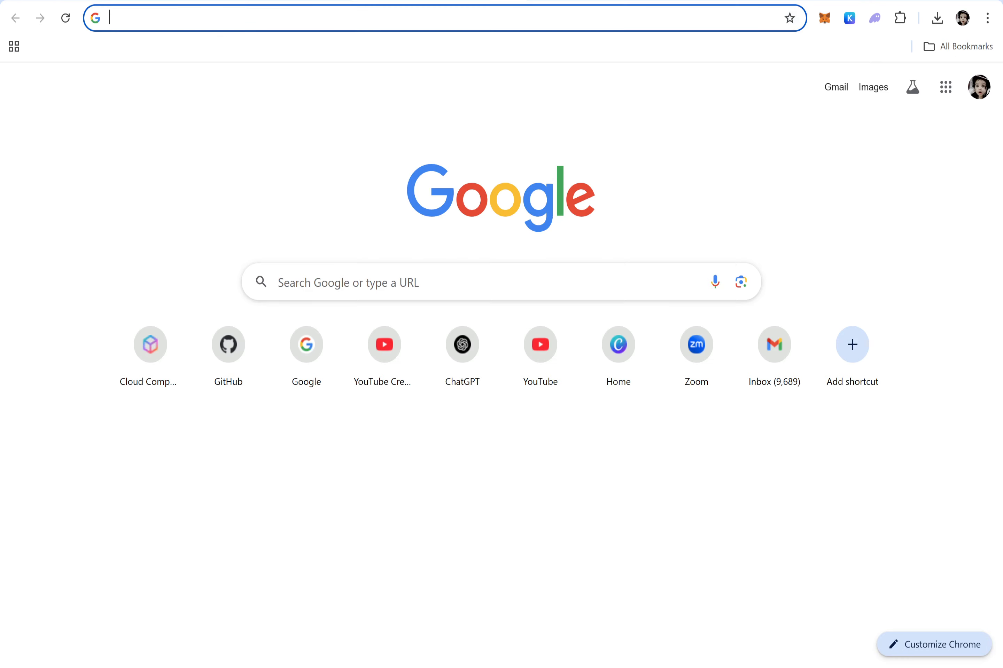
key(ctrl+v)
key(Return)
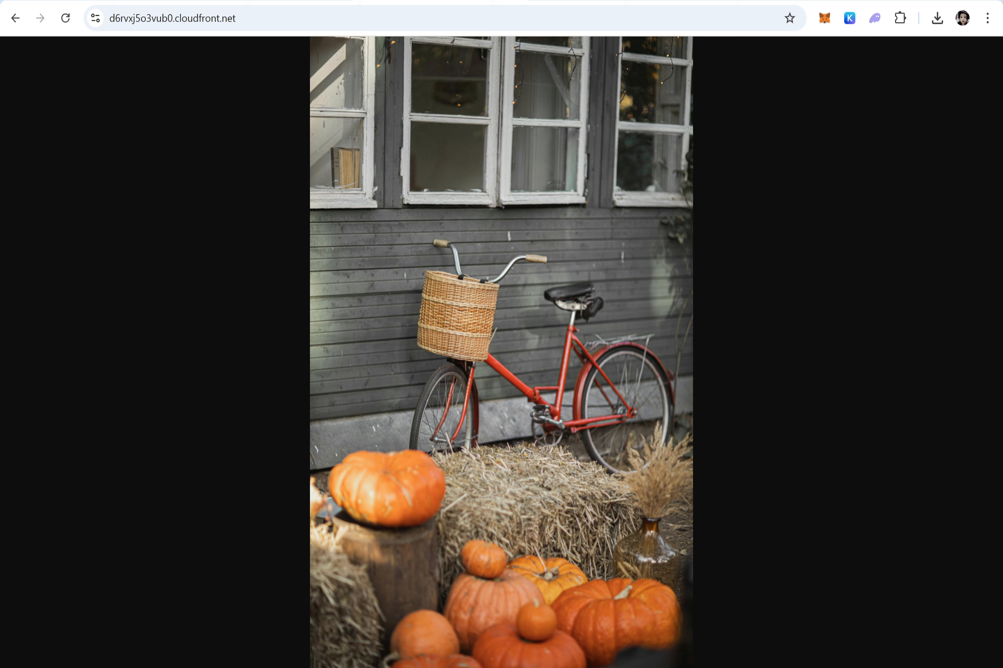
Reload the CloudFront-served image repeatedly to observe its loading time, and close its tab.
key(ctrl+r)
key(ctrl+r)
key(ctrl+r)
key(ctrl+r)
key(ctrl+r)
key(ctrl+r)
key(ctrl+r)
key(ctrl+r)
key(ctrl+w)
Load d6rvxj5o3vub0.cloudfront.net once more in a fresh browser tab to observe the image's loading time.
click(372, 1)
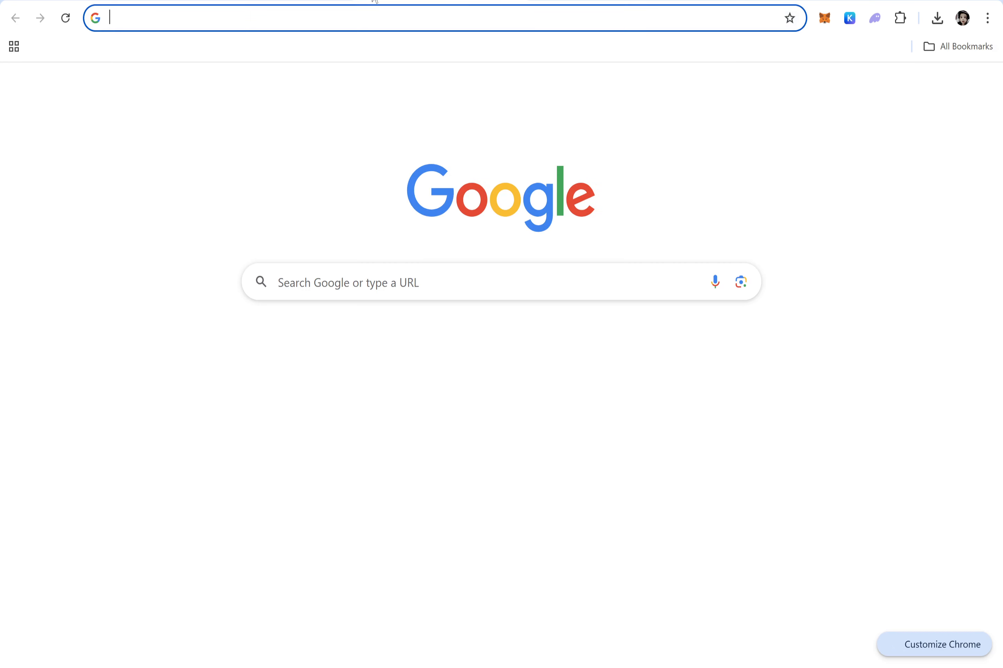
key(ctrl+v)
key(Return)
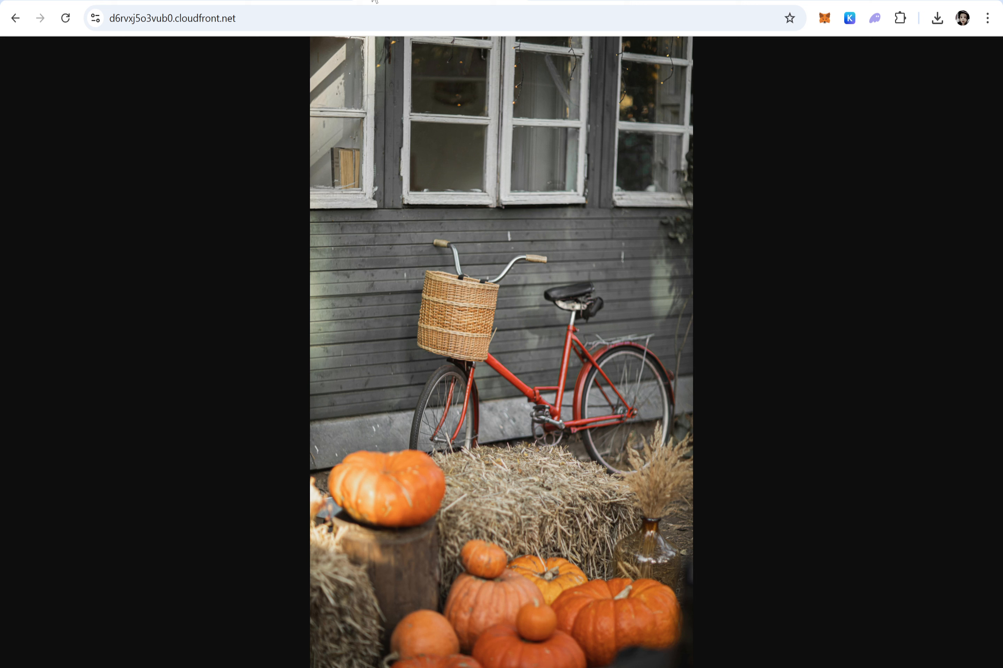
Switch to the Notepad notes and add a dash-underlined heading "Manual Invalidation:" after the Object URL line.
key(ctrl+shift+Tab)
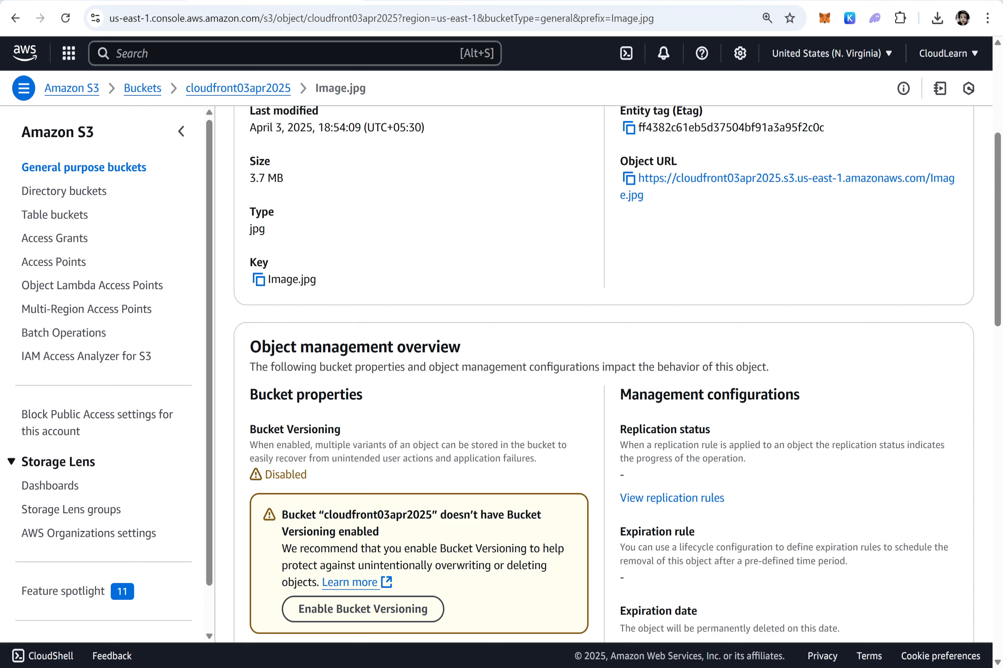
key(alt+Tab)
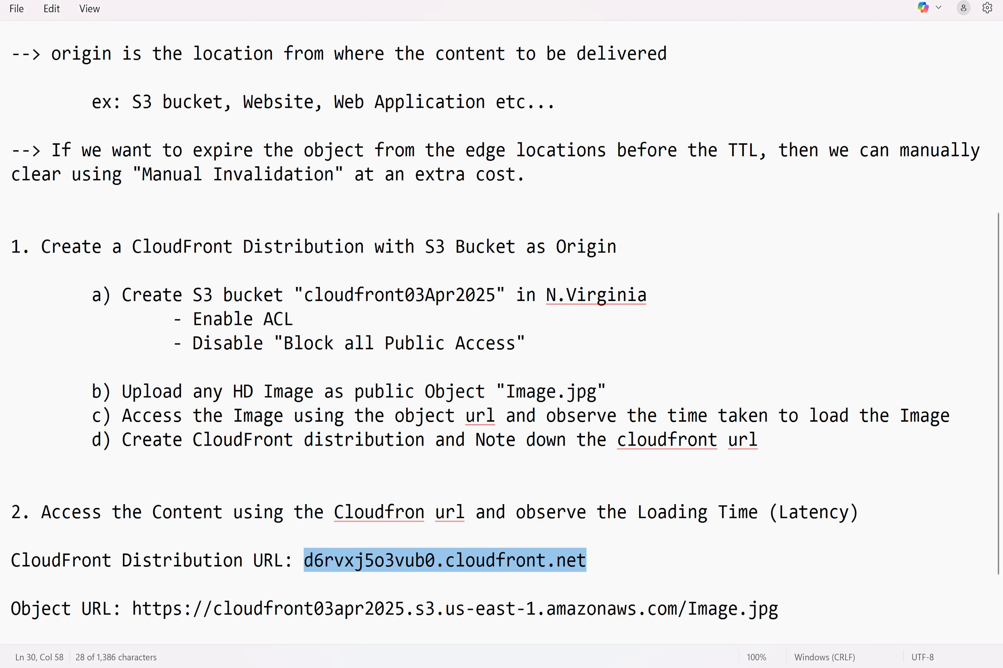
key(ctrl+End)
key(Return)
key(Return)
key(Return)
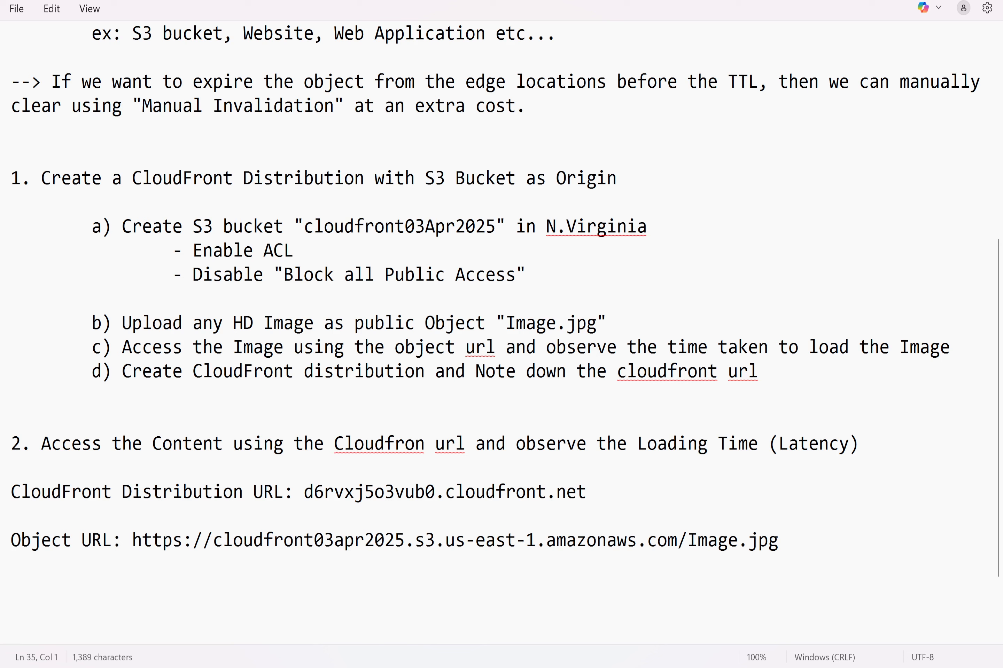
text(Manual Inval)
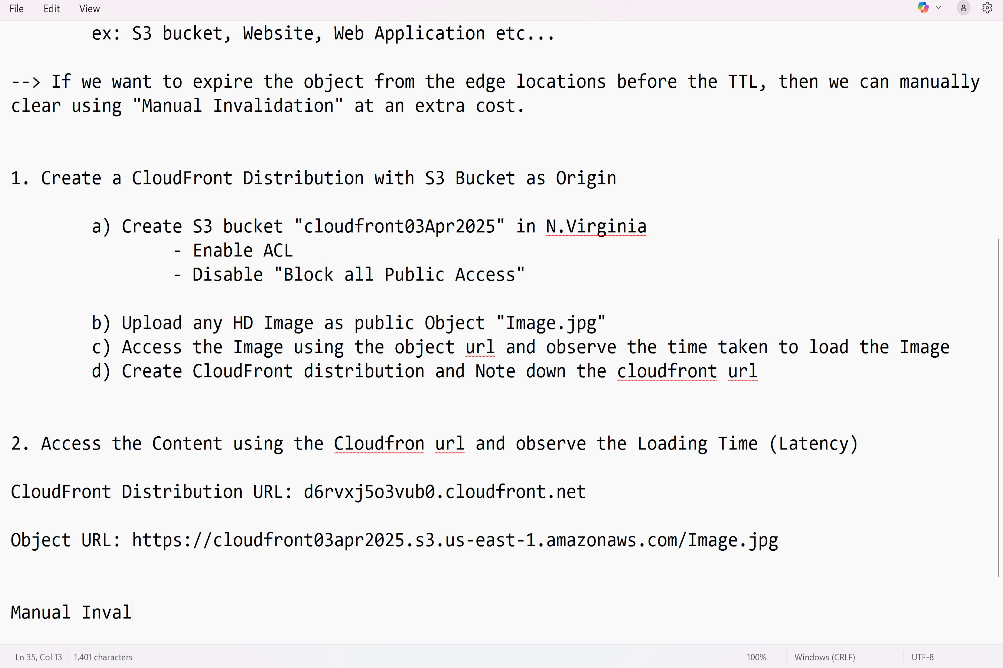
text(idation)
key(Return)
key(BackSpace)
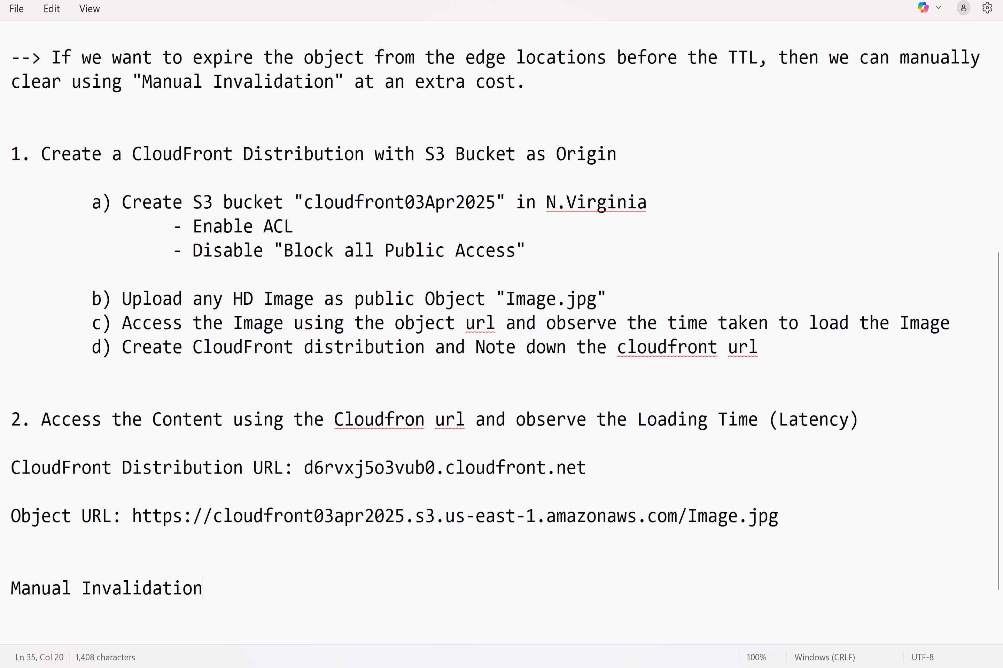
text(:)
key(Return)
text(--------------------)
key(Return)
key(Return)
Add the arrow point "--> Is the process of Expiring the Objects from the Edge location before the TTL" under the Manual Invalidation heading.
text(--> )
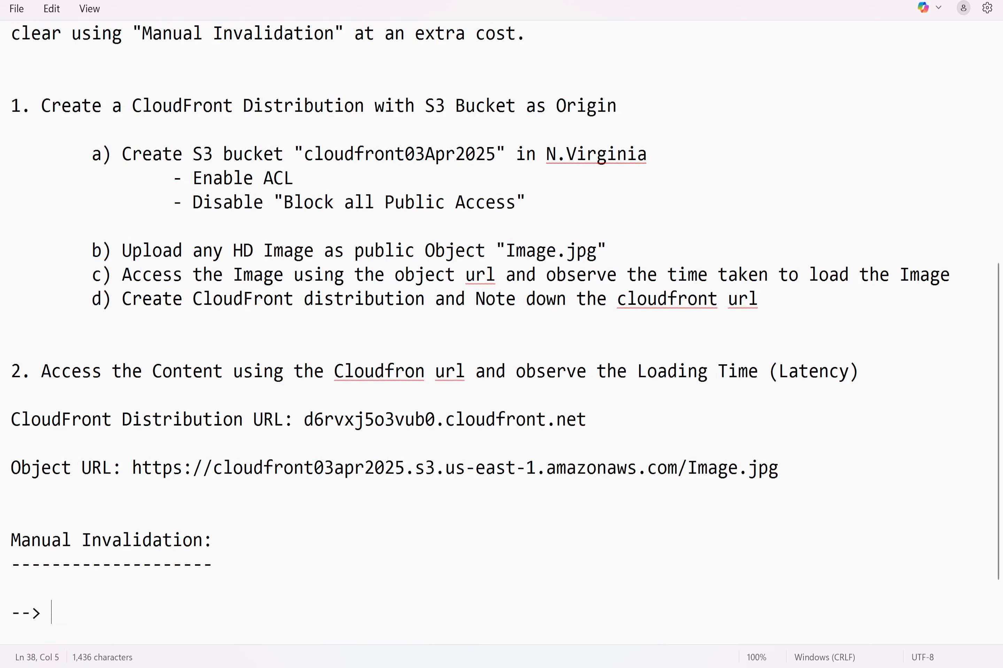
text(Is the process o)
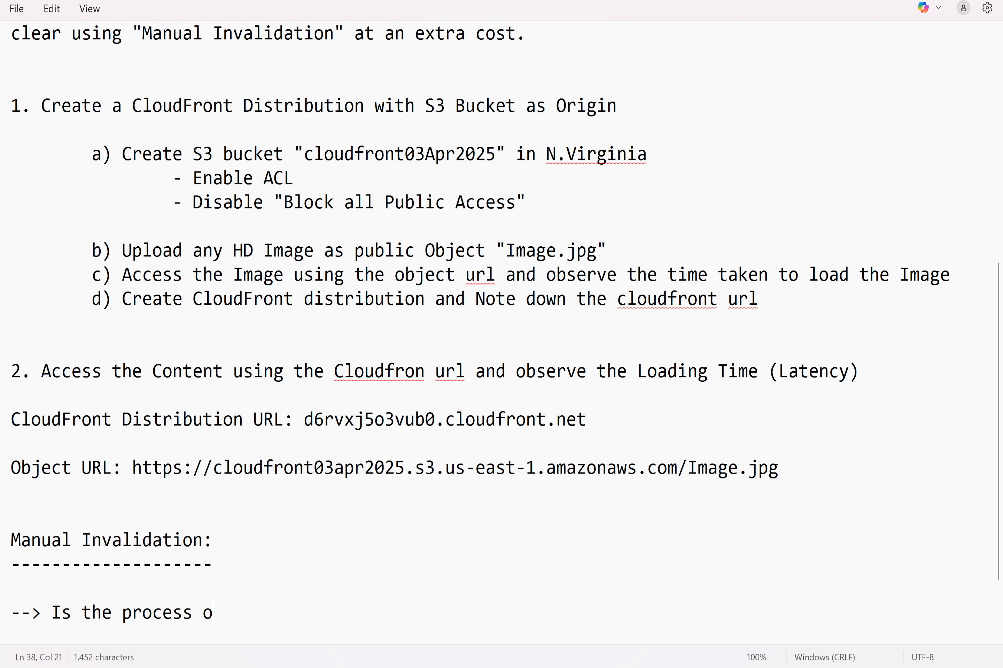
text(f Expiring the)
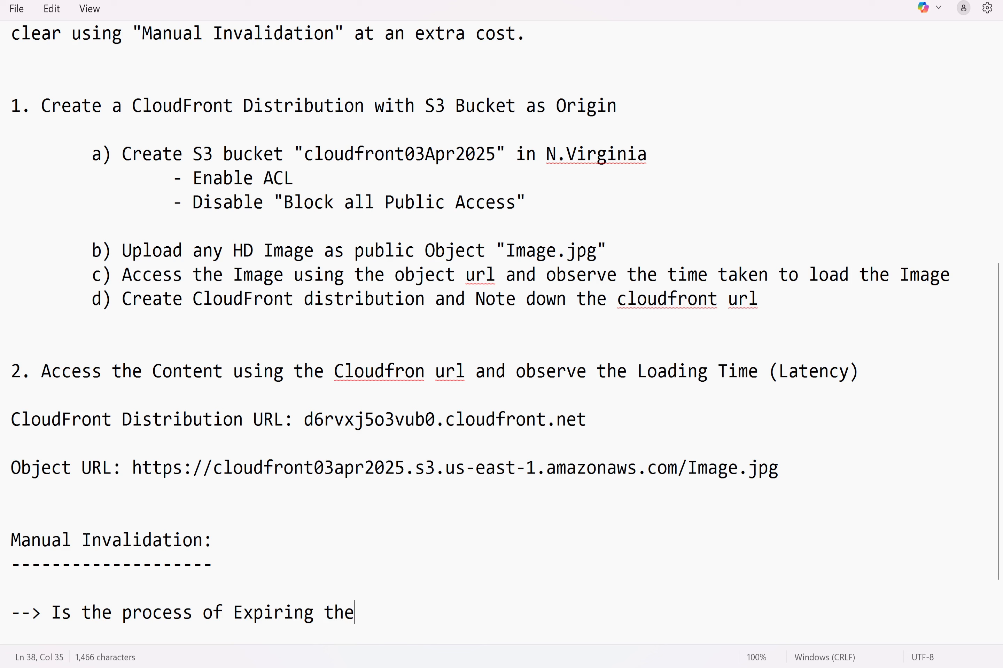
text( Objects from t)
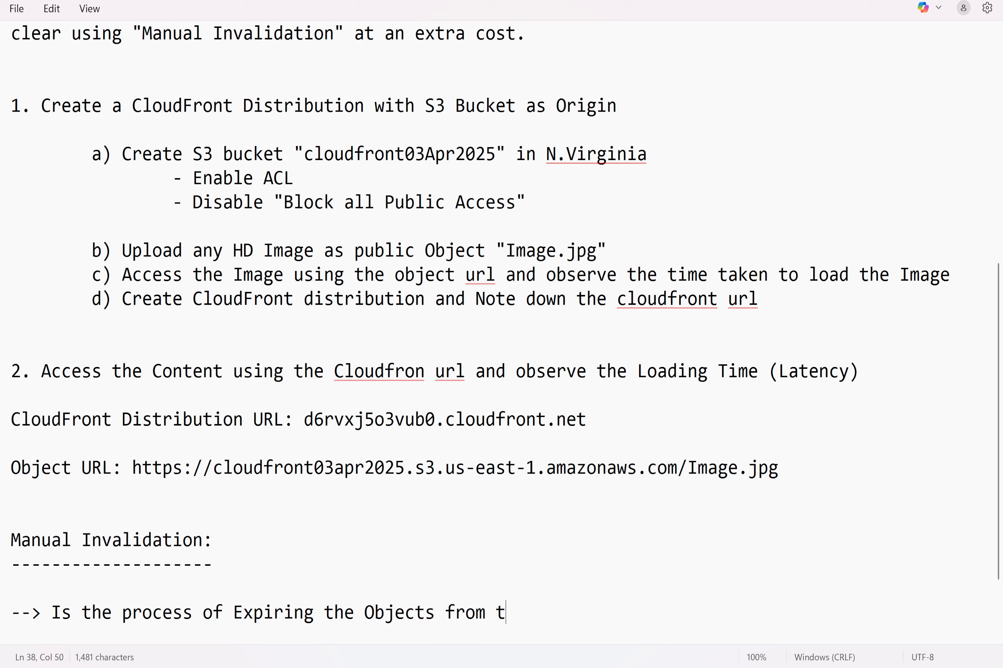
text(he Edge lo)
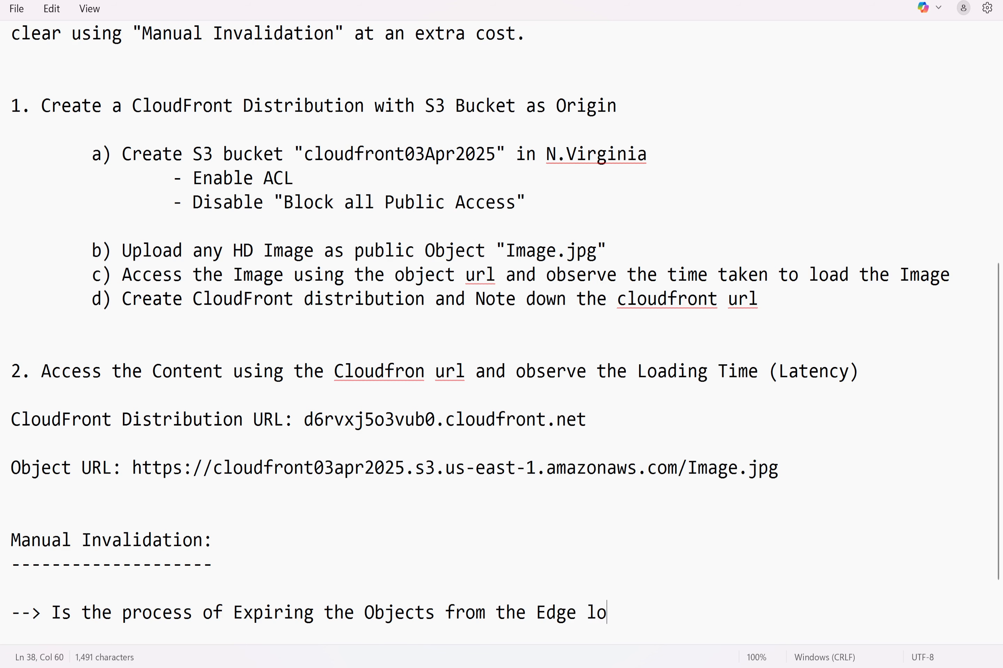
text(cation before th)
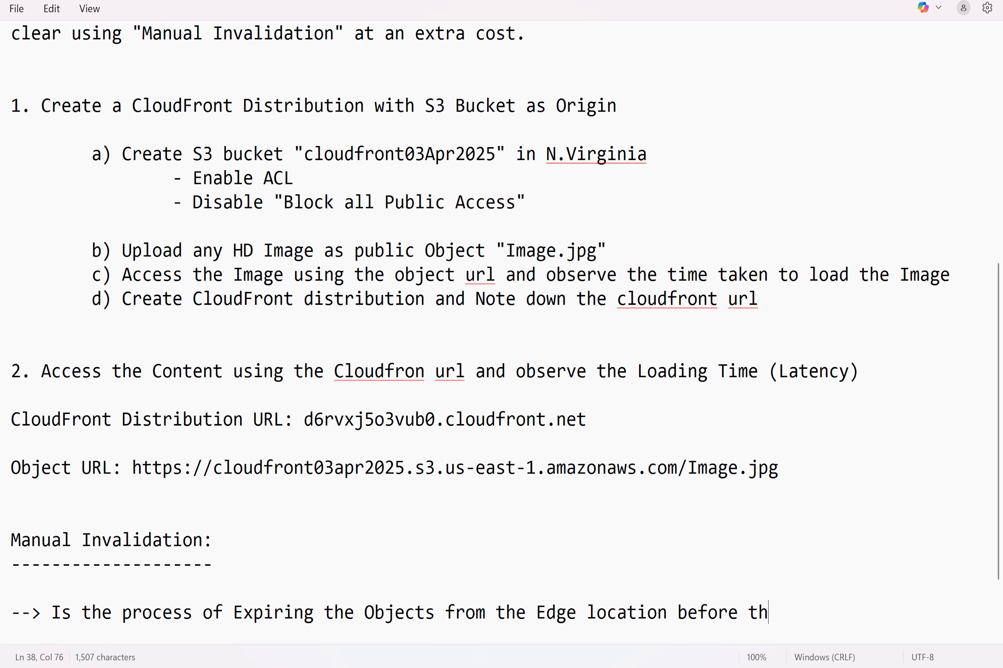
text(e TTL)
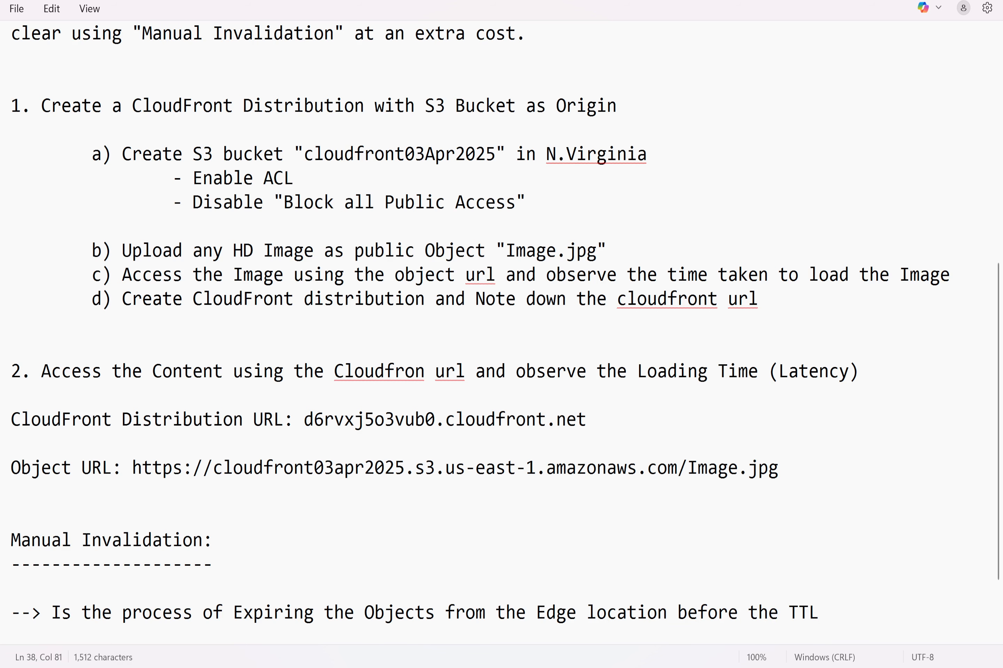
Add a second arrow point reading "--> Manual INvalidation is chargeable", separated by a blank line.
key(Return)
key(Return)
text(--> Man)
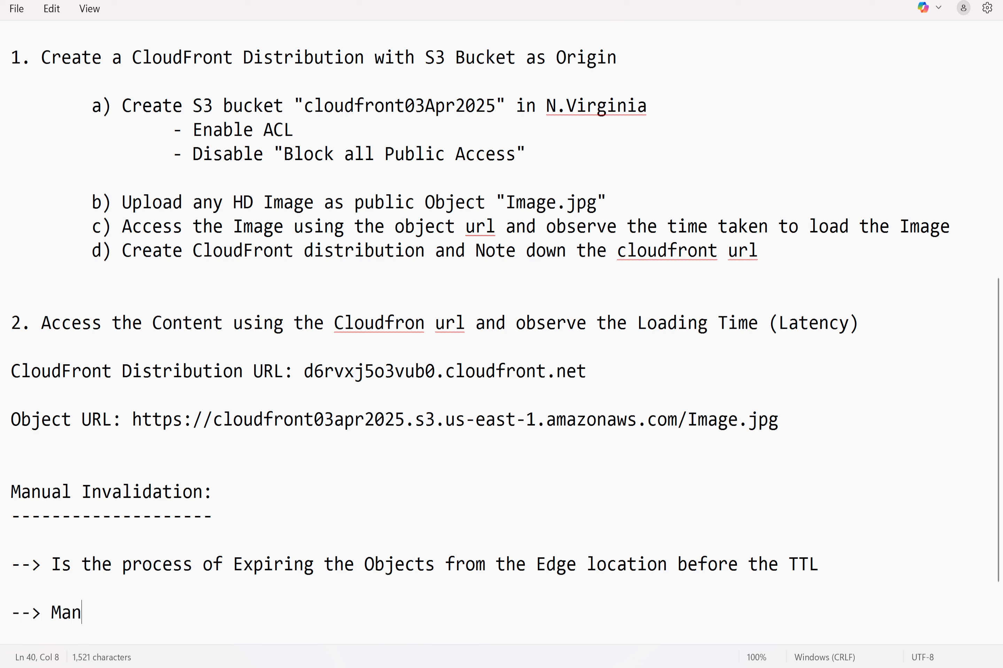
text(ual INvalidation)
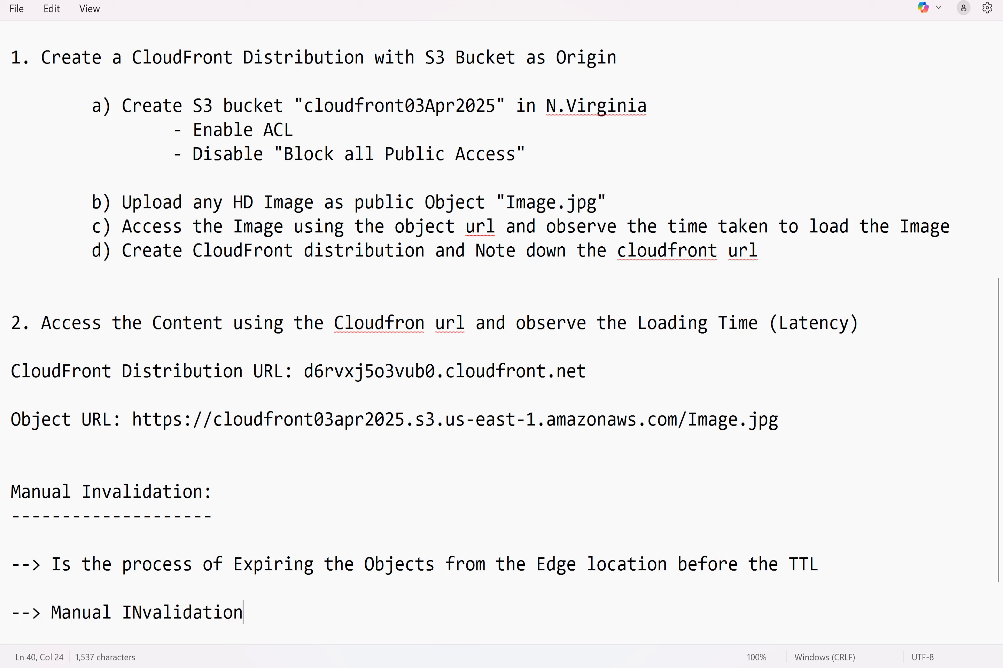
text( is chargeab)
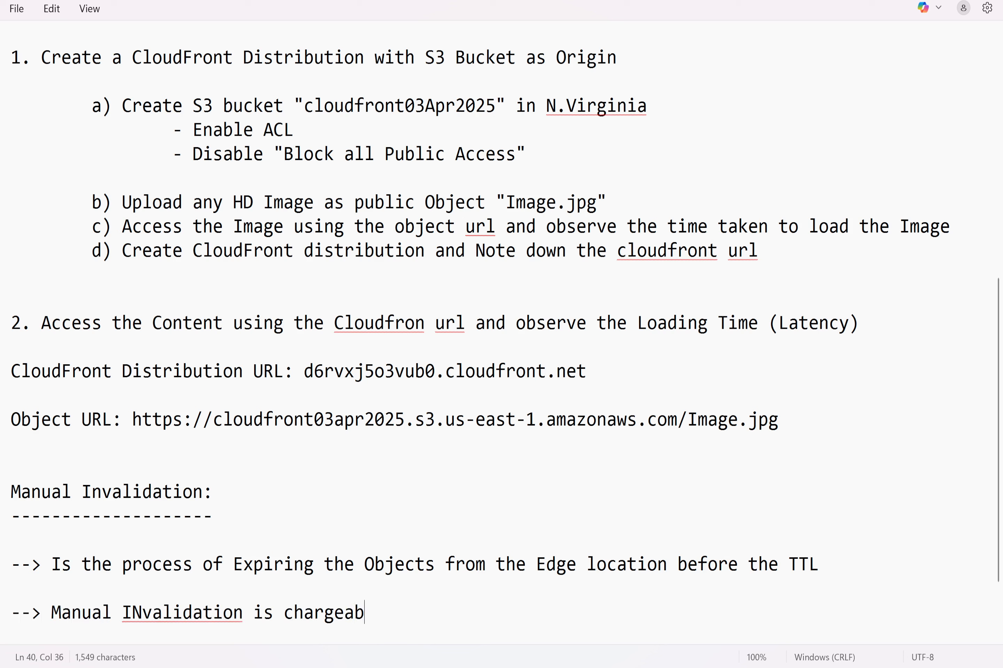
text(le)
Add the numbered line "3. Upload a new Image with the same Name "Image.jpg"" below the arrow points, after two blank lines.
key(Return)
key(Return)
key(Return)
text(3.)
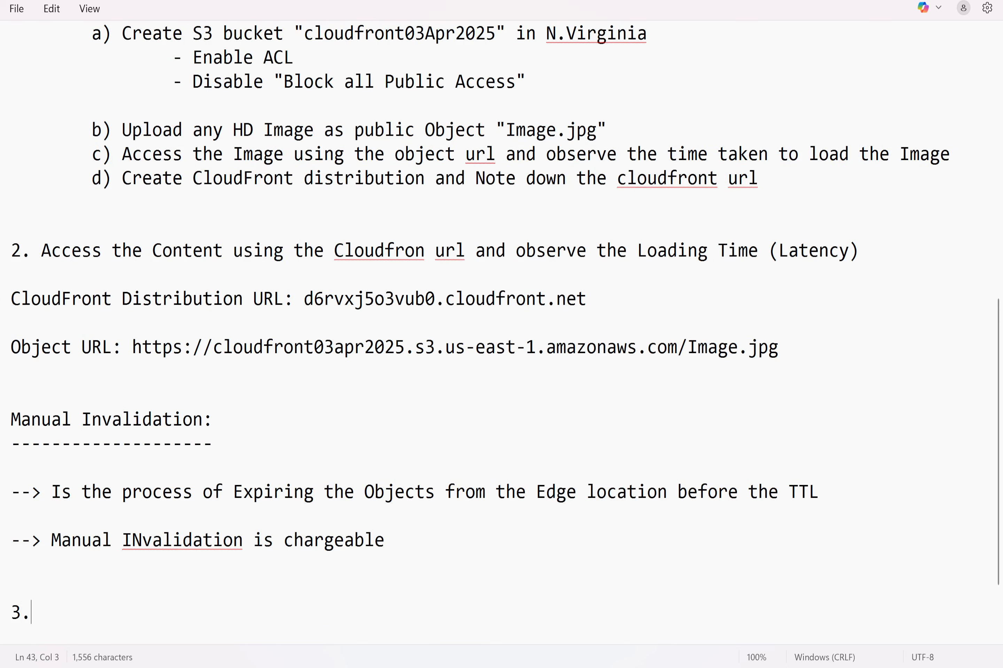
text( Upload a)
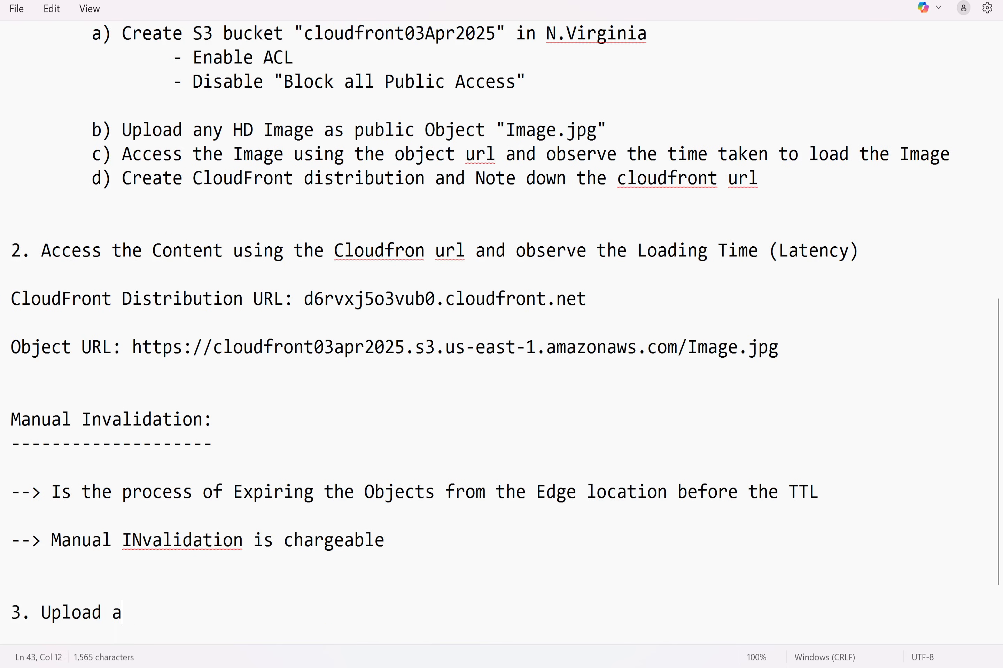
text( new Image )
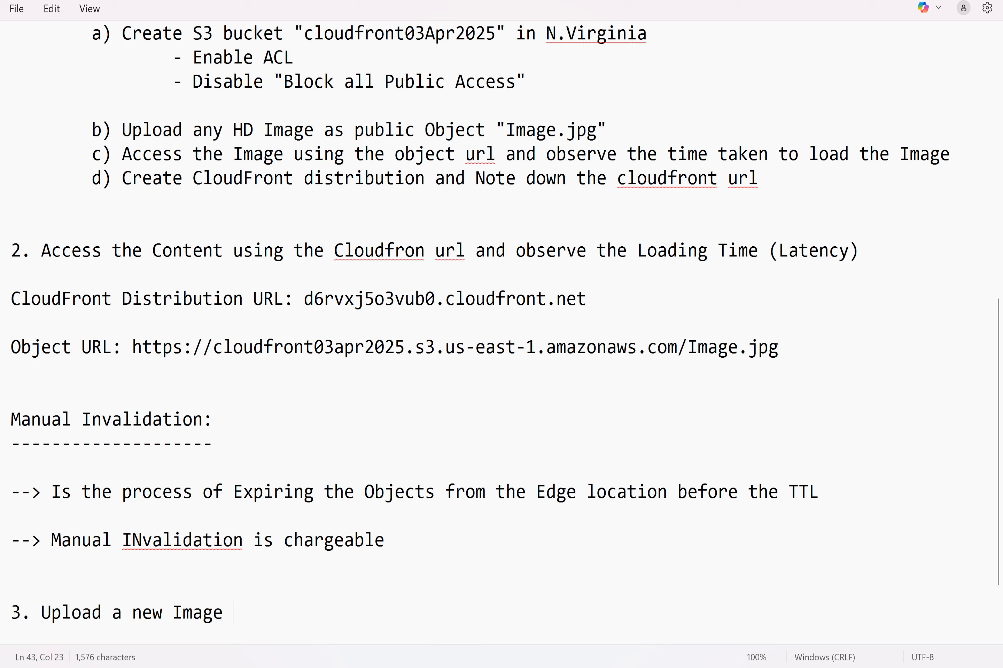
text(with the same Na)
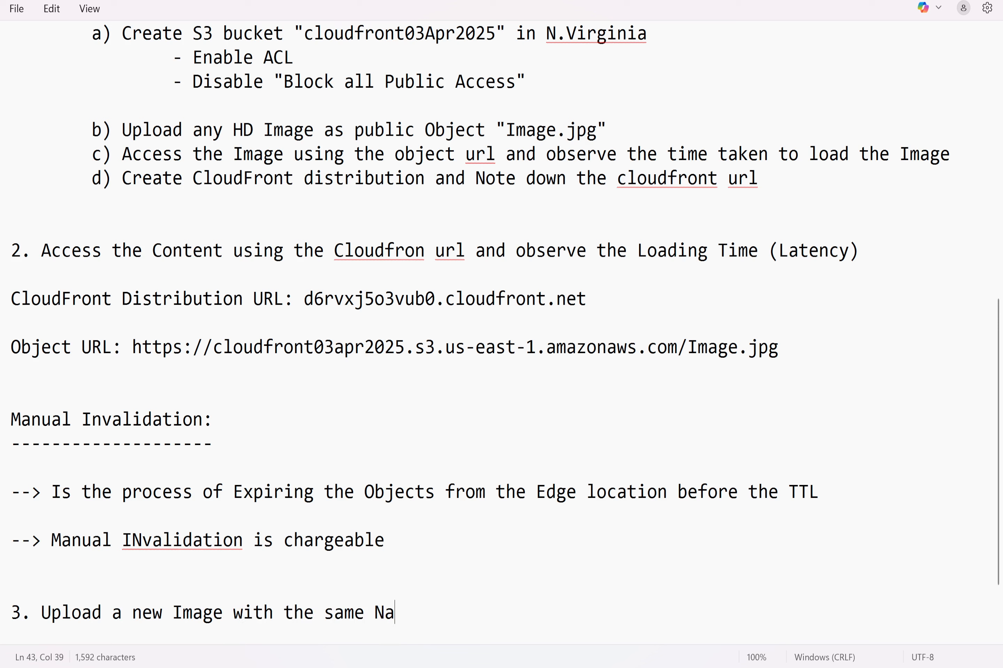
text(me "Image)
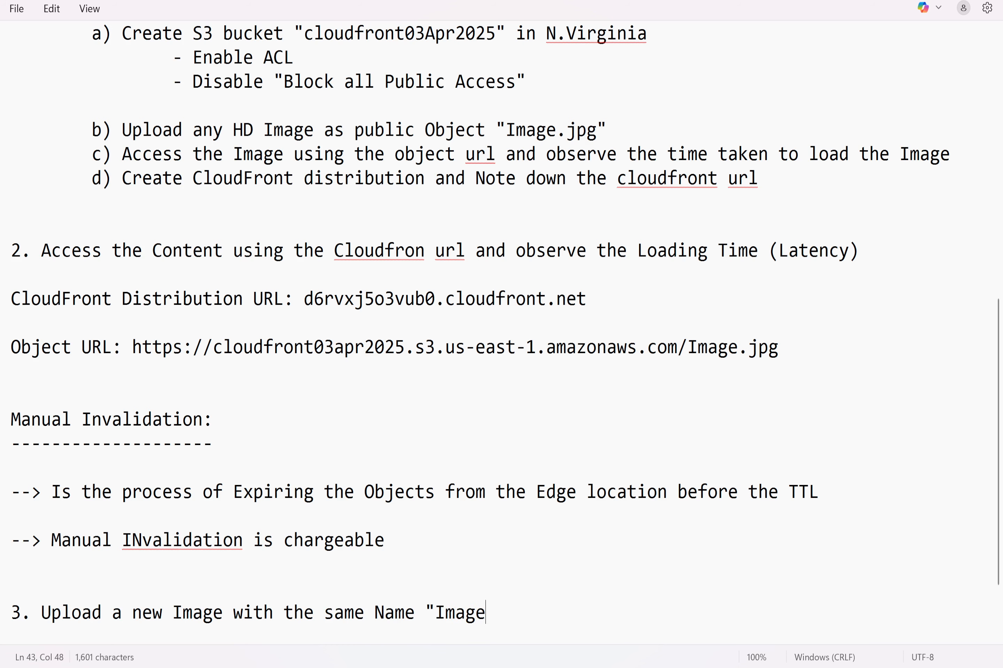
text(.jpg")
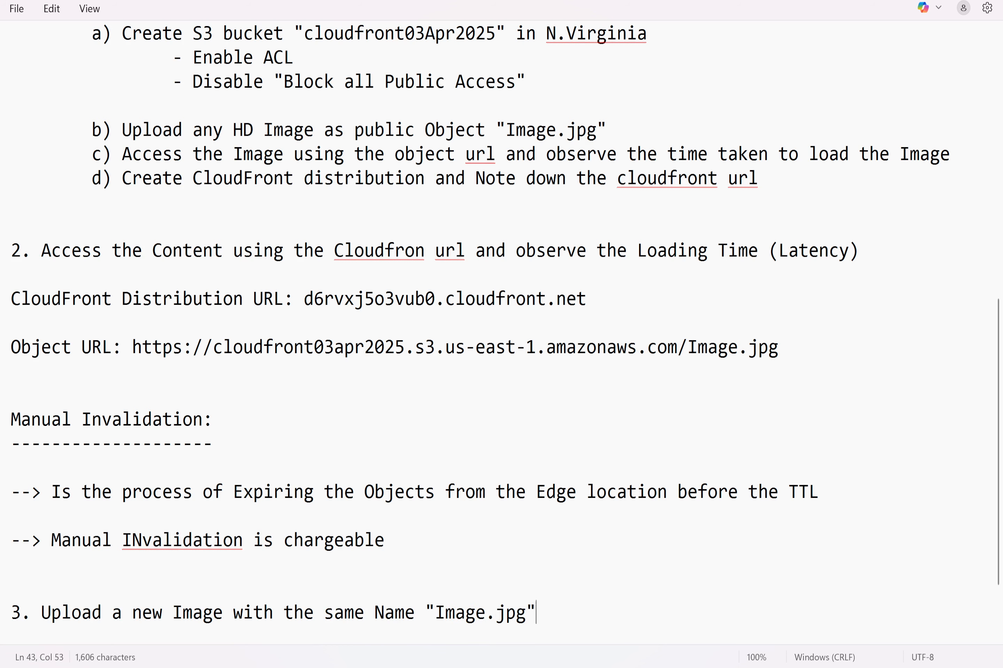
Add the numbered line "4. Access the cloudfront distribution url and observe that you are getting the Old Image" after a blank line.
key(Return)
key(Return)
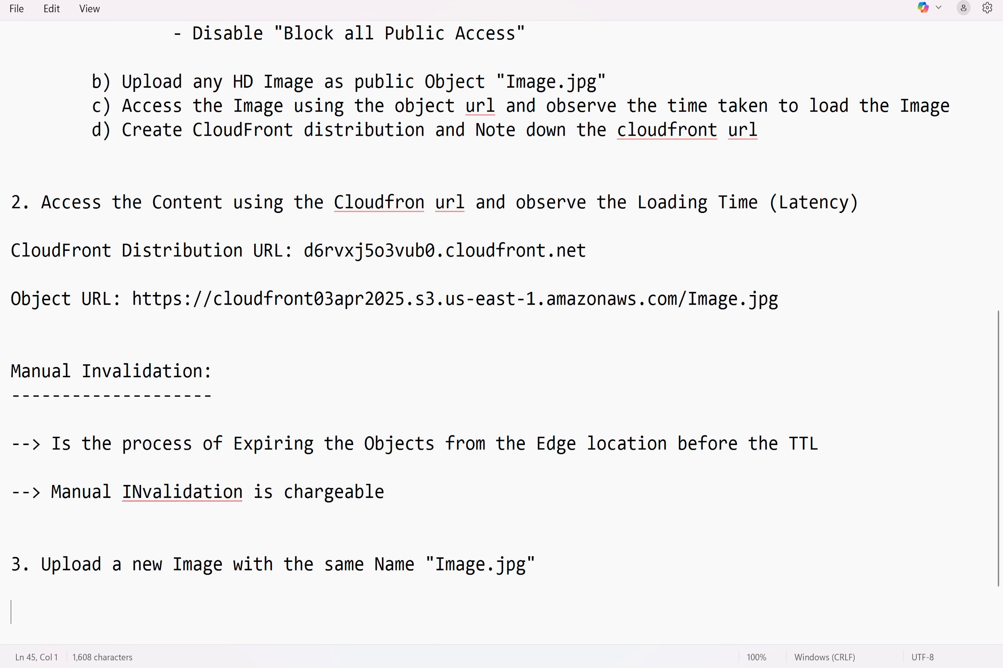
text(4. Access the clo)
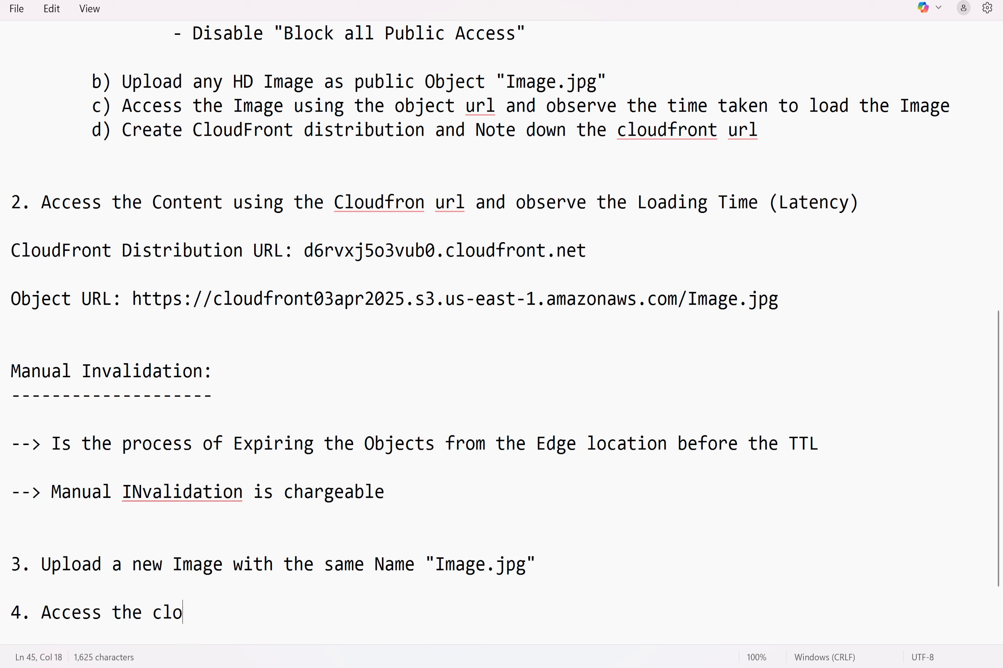
text(udfront dist)
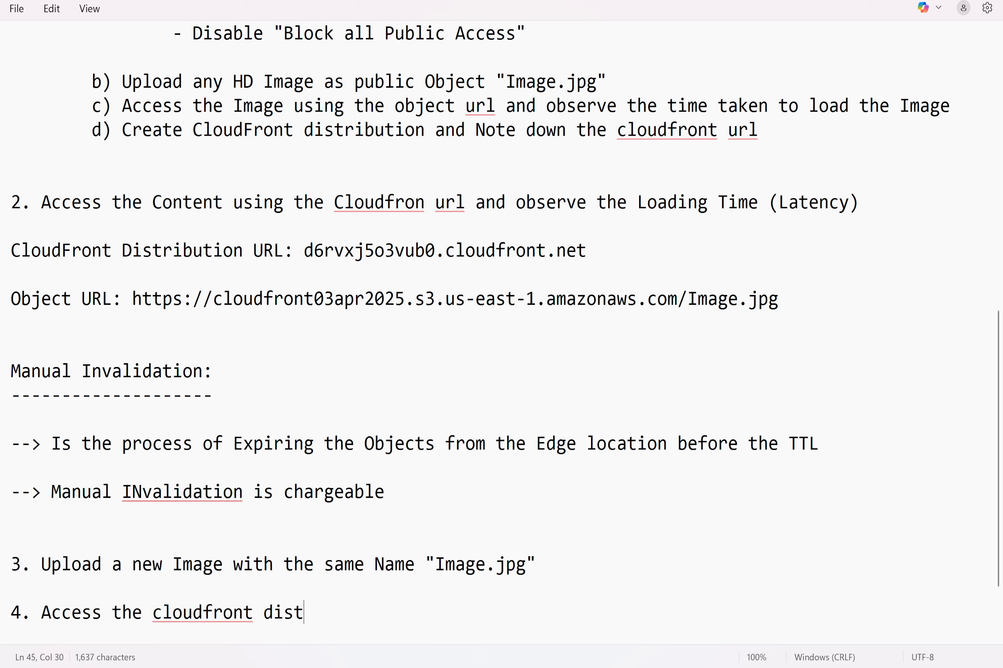
text(ribution url )
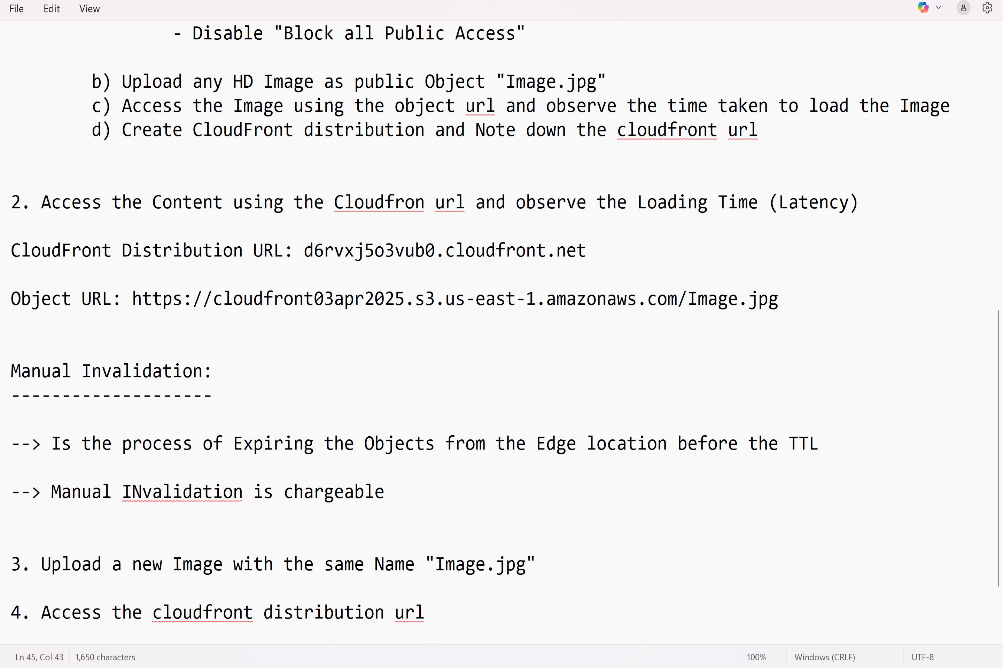
text(and obsere)
key(BackSpace)
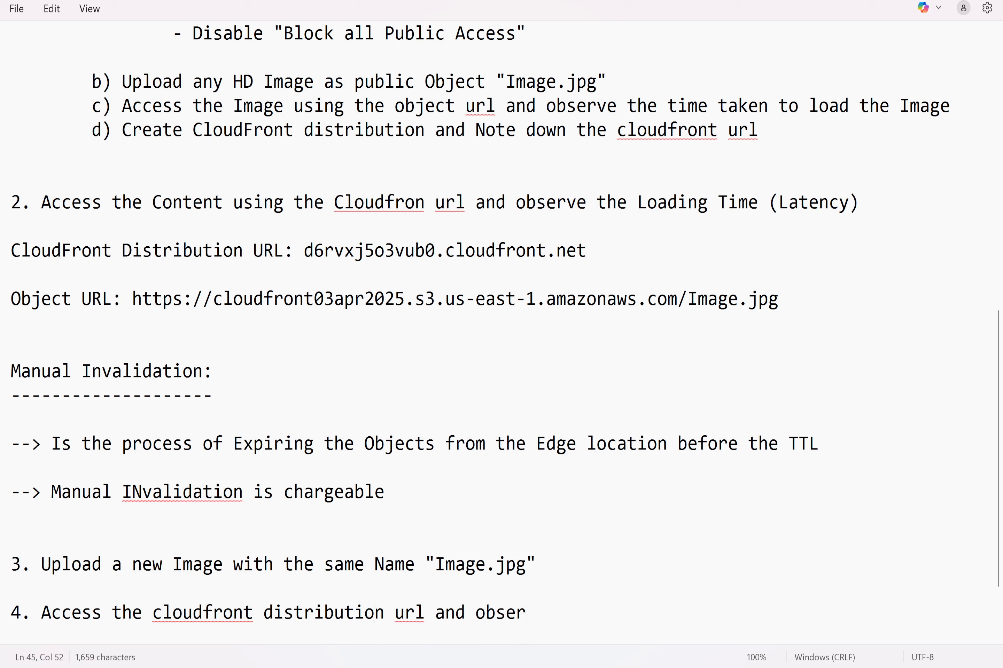
text(ve that t)
key(BackSpace)
text(you are )
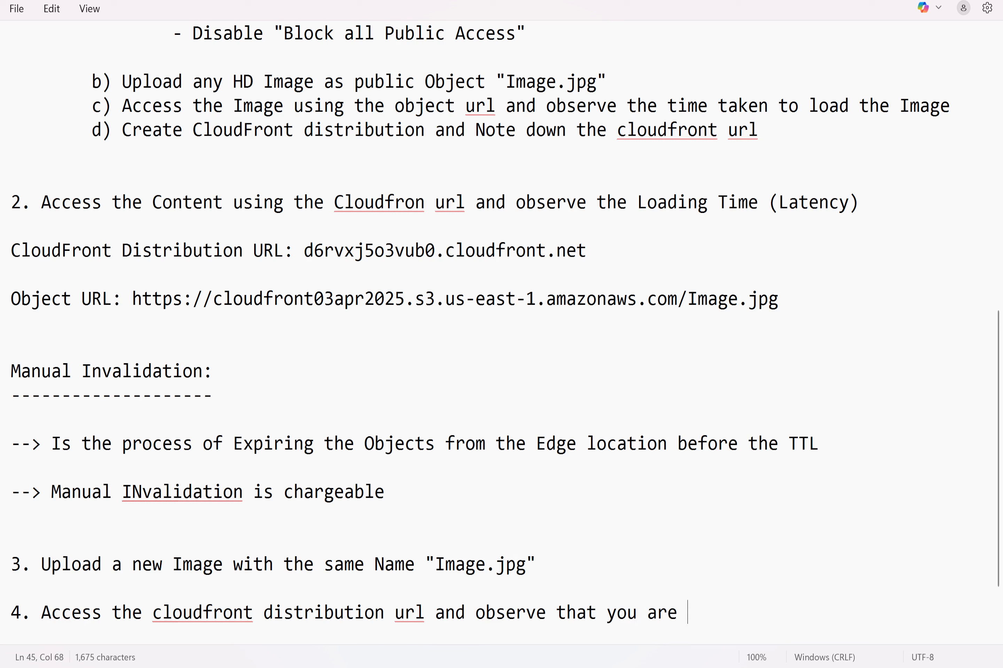
text(getting the lod)
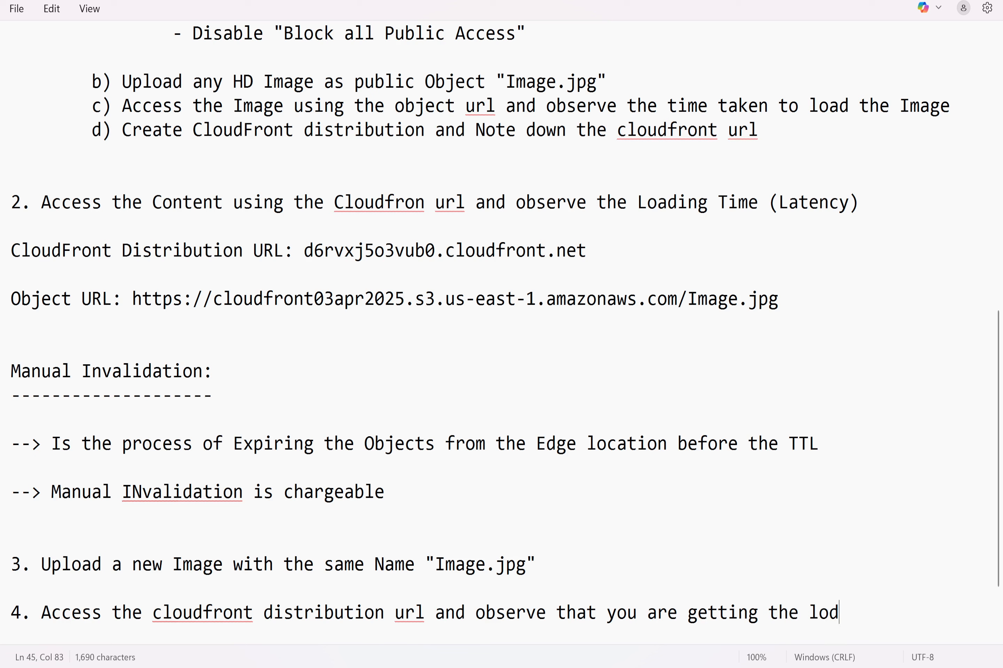
text( conten)
key(BackSpace)
key(BackSpace)
key(BackSpace)
key(BackSpace)
key(BackSpace)
key(BackSpace)
key(BackSpace)
key(BackSpace)
key(BackSpace)
key(BackSpace)
key(BackSpace)
key(BackSpace)
text(Old Image)
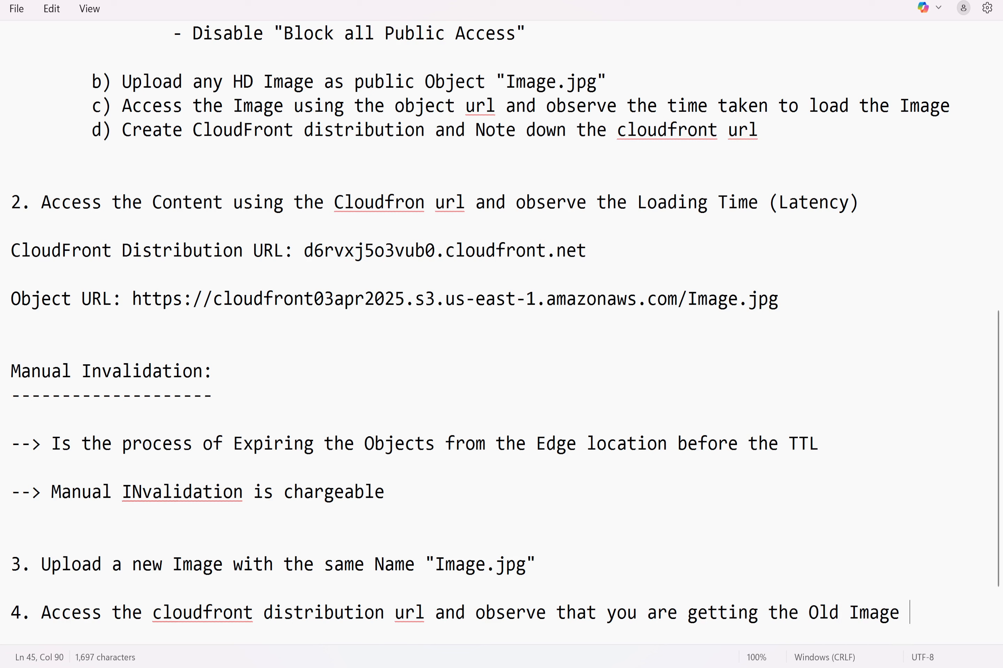
Add the numbered line "5. Perform Manual Invalidation against "Image.jpg" (To expire the image from the edge location;s cache)" after a blank line.
key(Return)
key(Return)
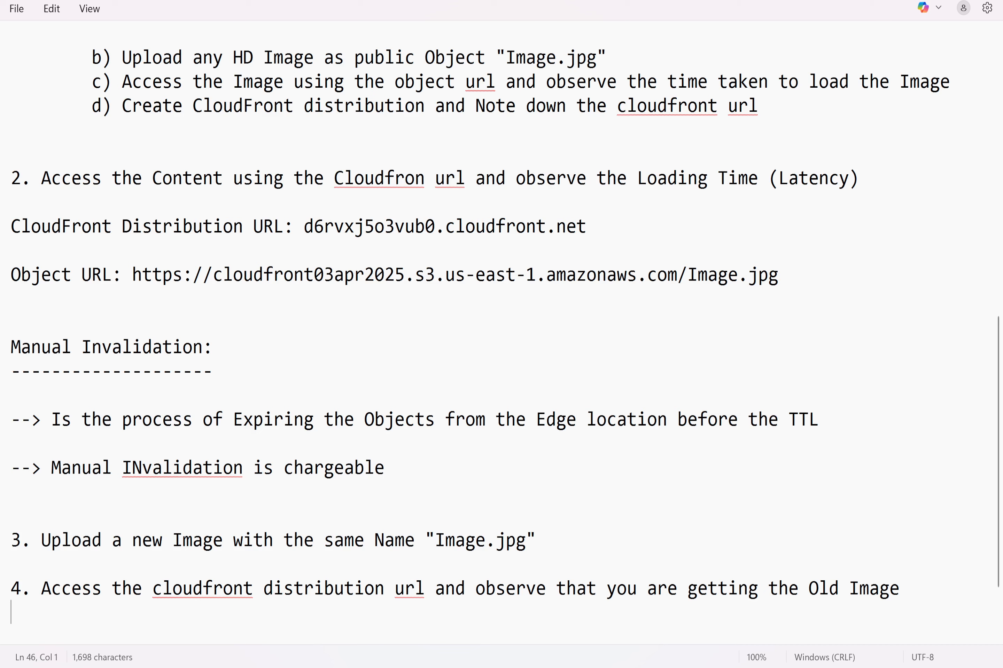
text(5. Per)
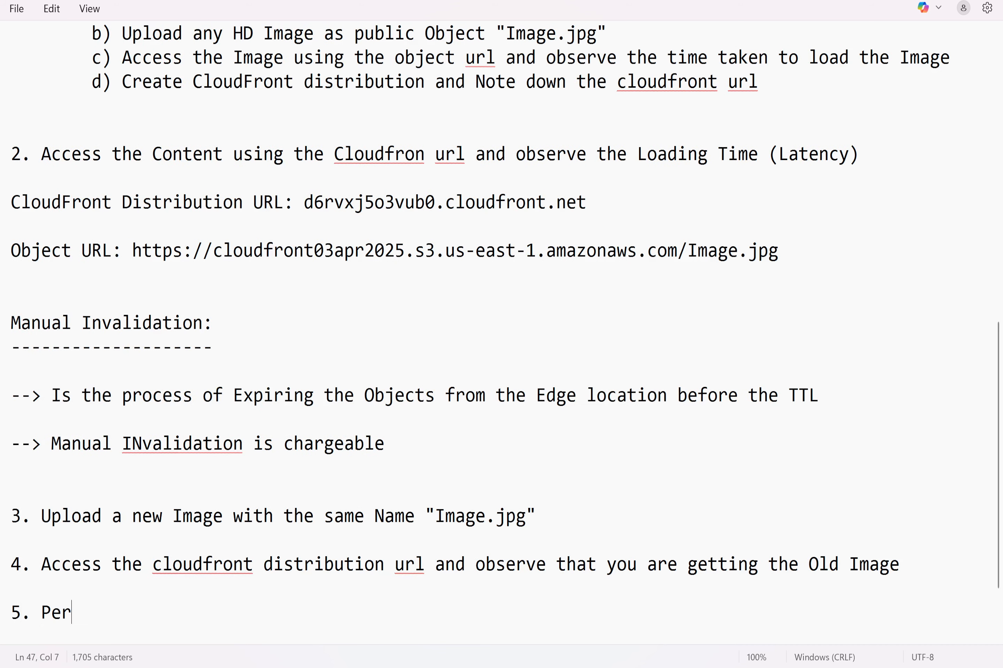
text(form Manual In)
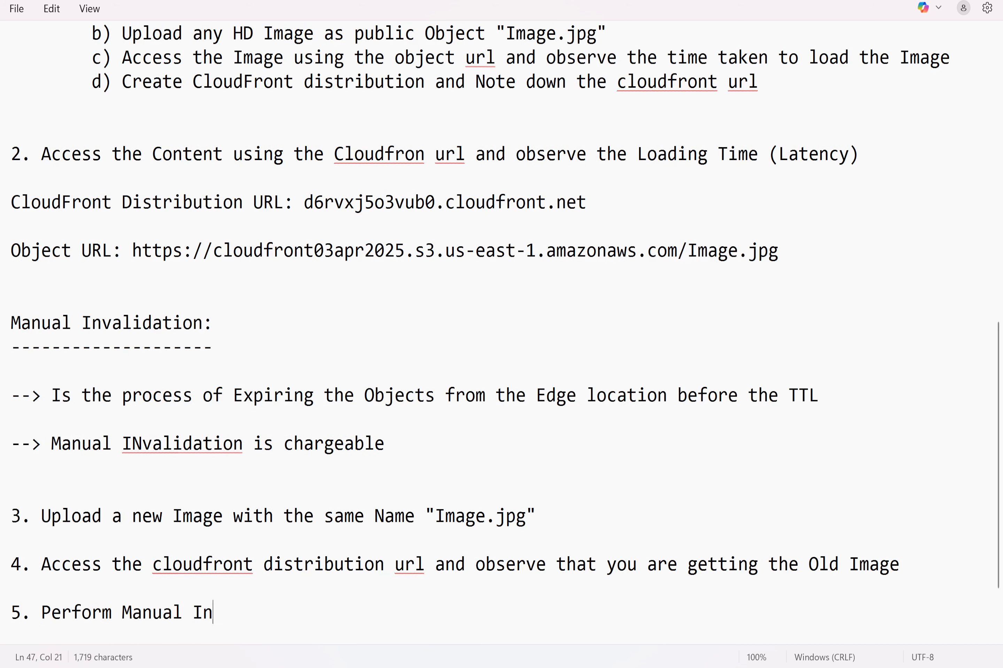
text(validation ag)
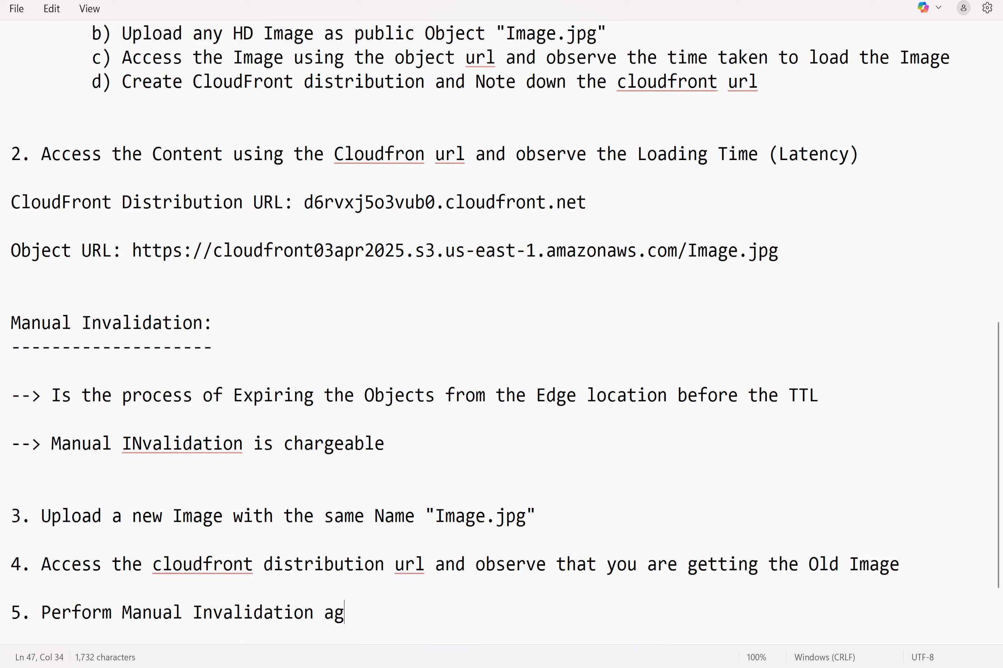
text(ainst "Image)
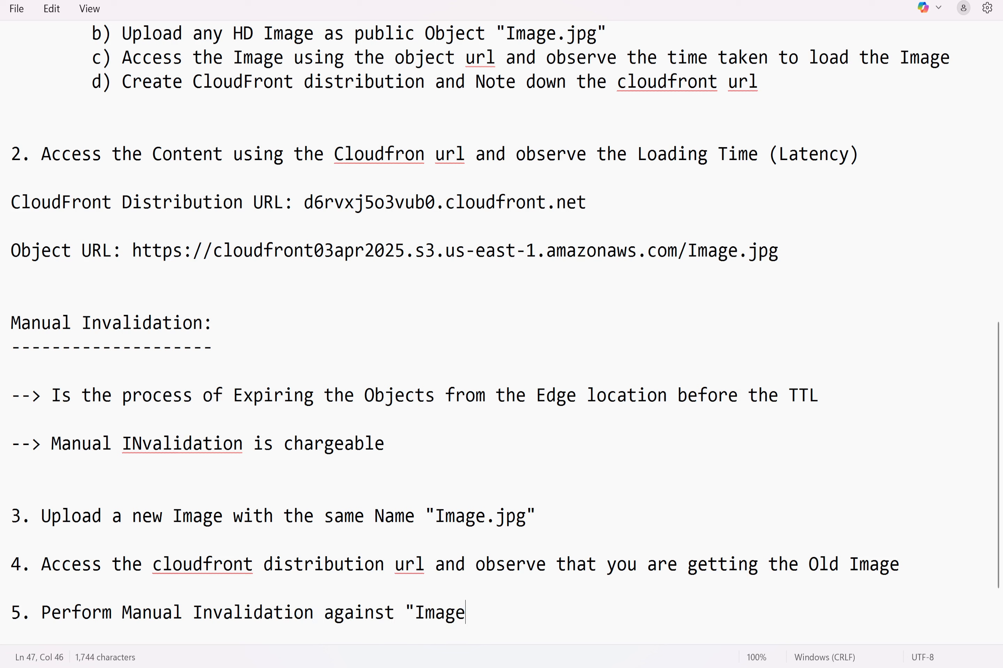
text(.jpg" (To expir)
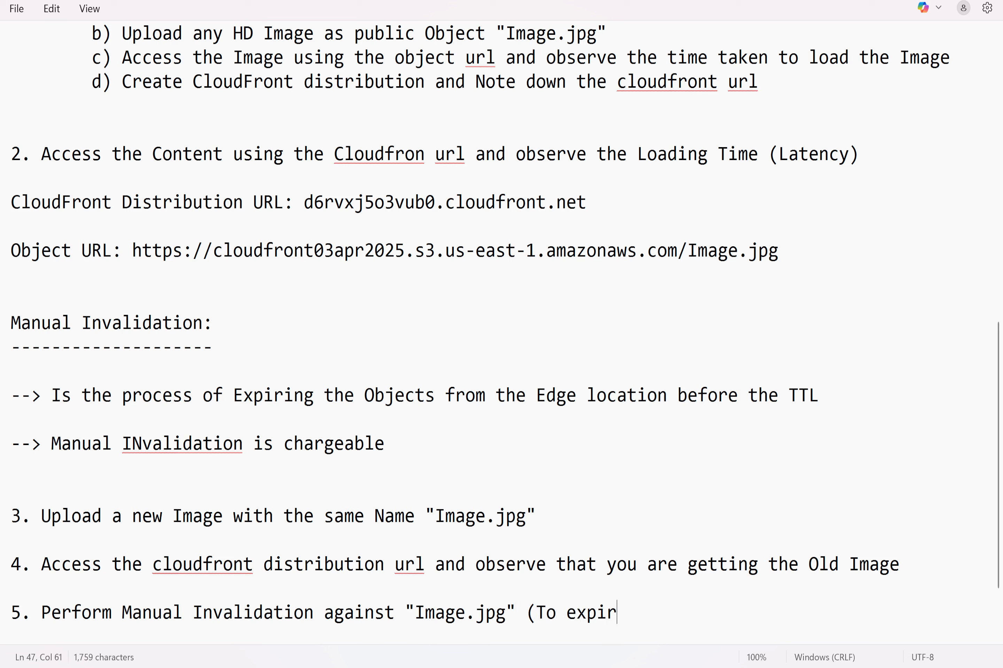
text(e the image from)
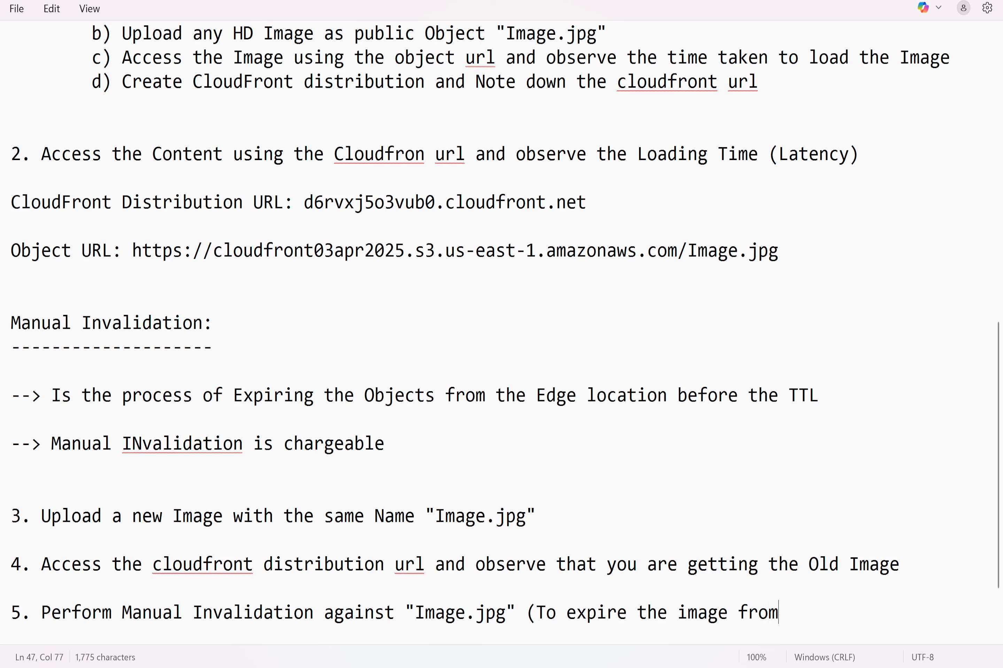
text( the edge locati)
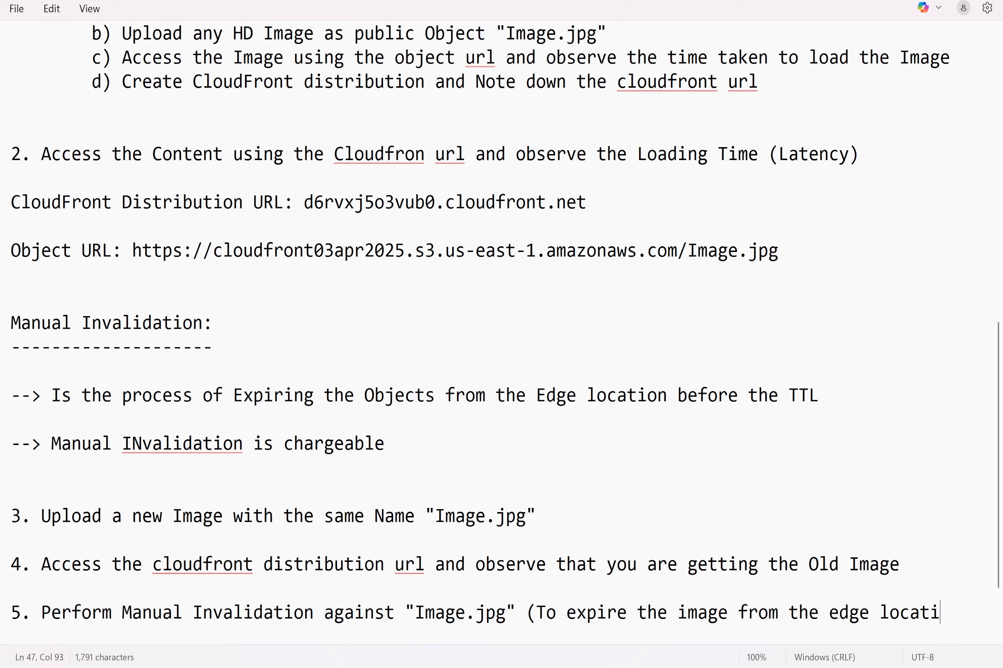
text(on;s cache)
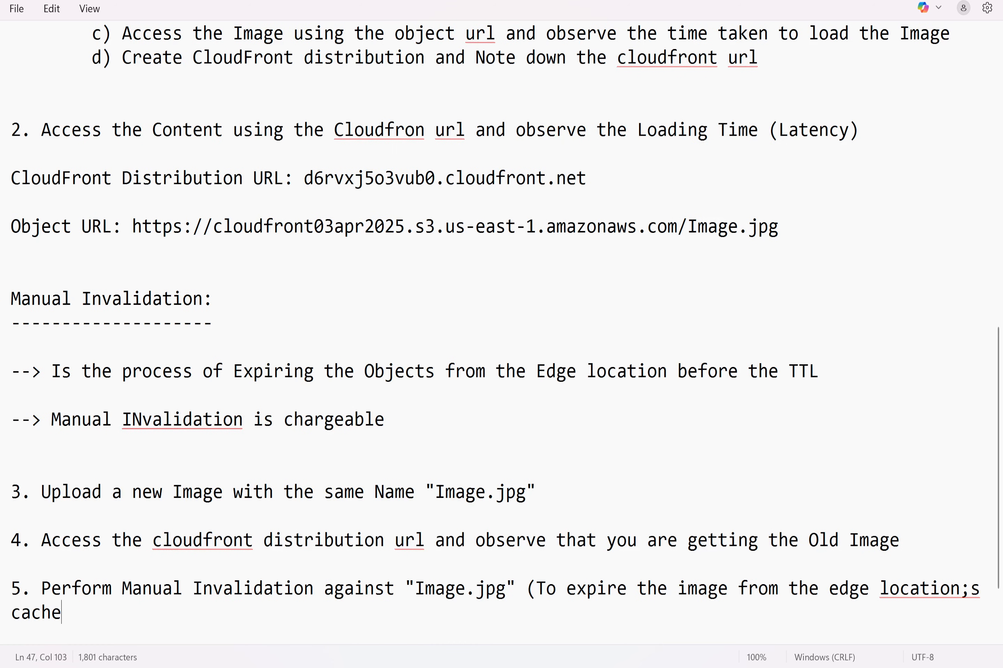
text())
Add "6. check the cloudfront distribution url and observe the latest content is getting delivered." after a blank line, followed by empty lines.
key(Return)
key(Return)
text(6. )
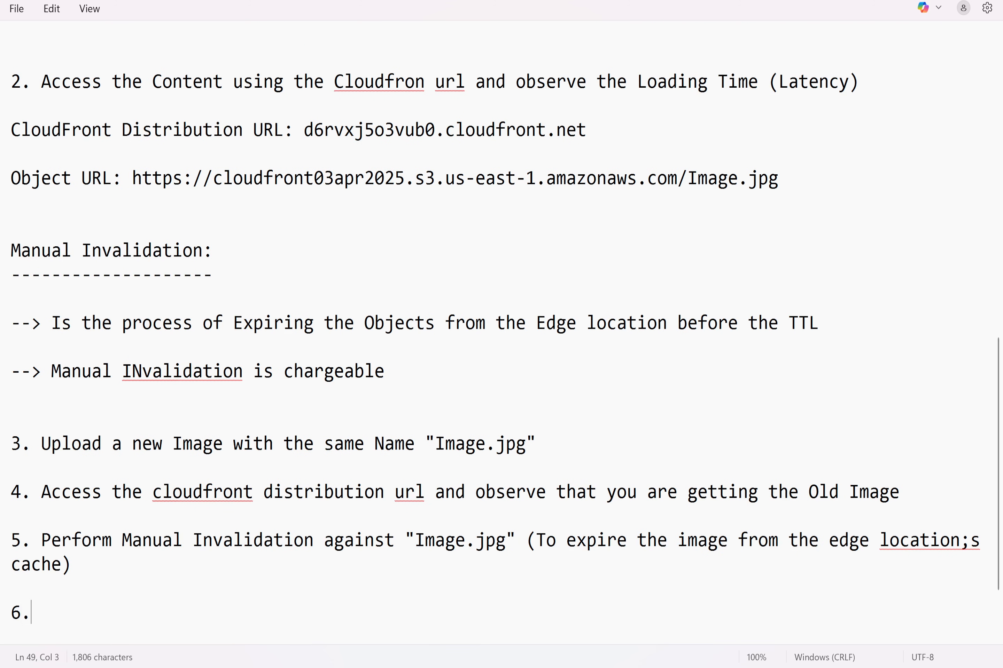
text(u)
key(BackSpace)
text(check the cloudf)
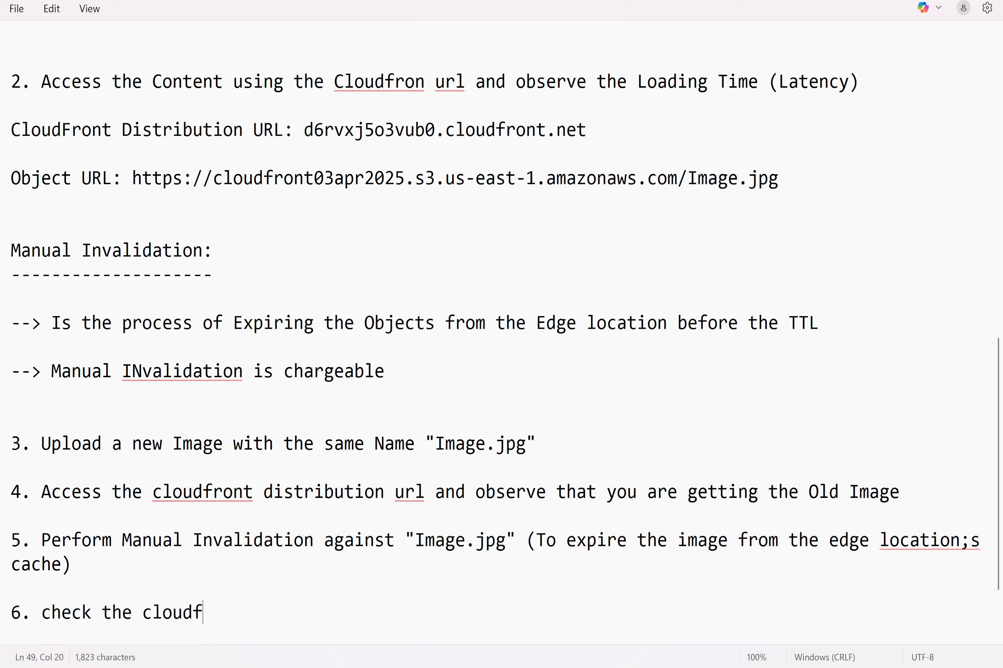
text(ront distribution url )
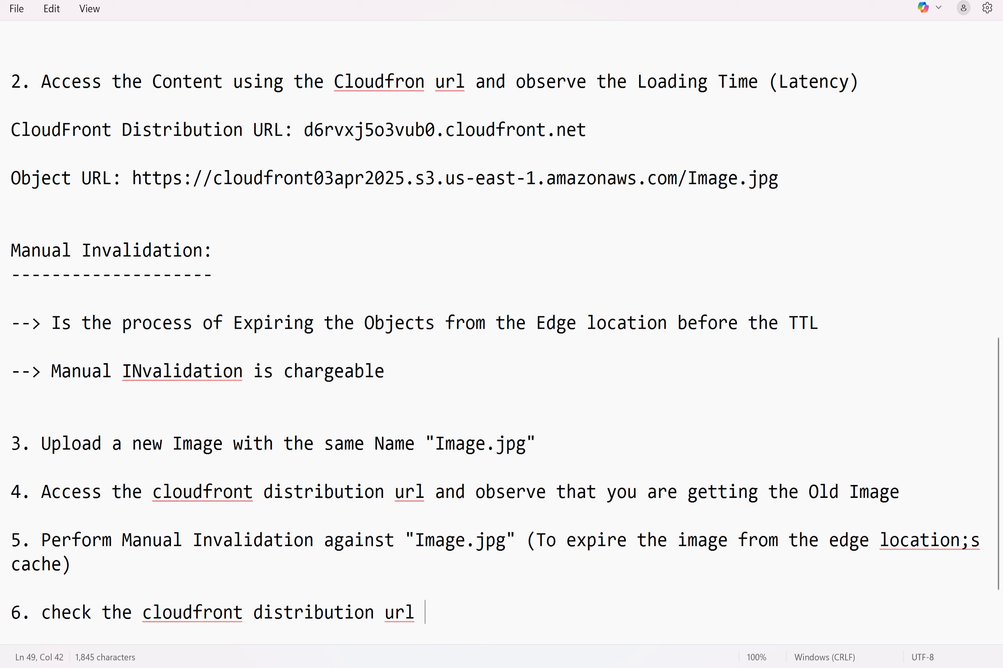
text(and observe )
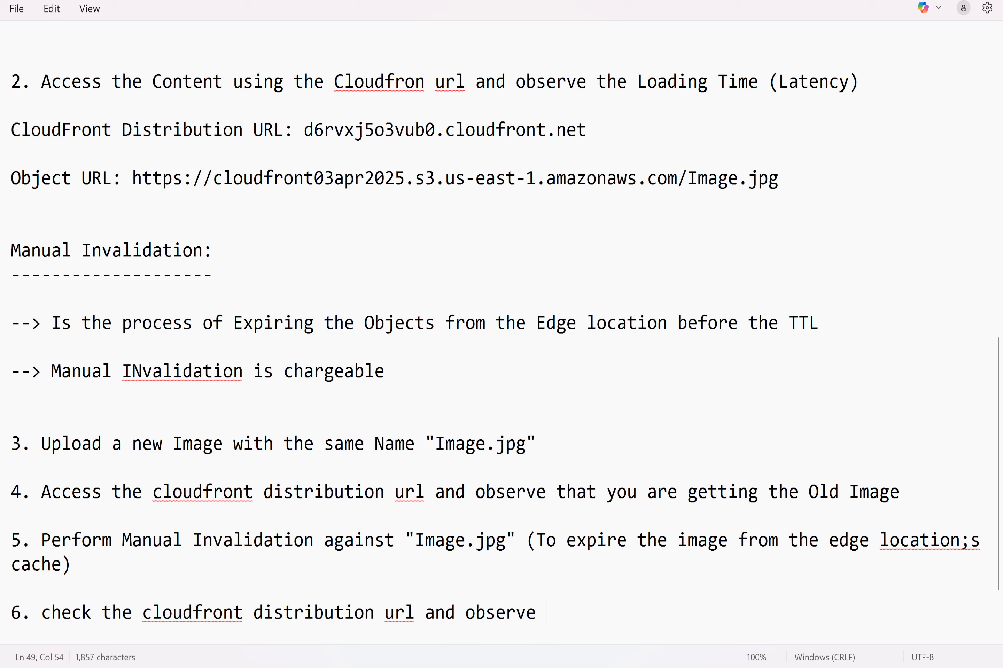
text(the latest con)
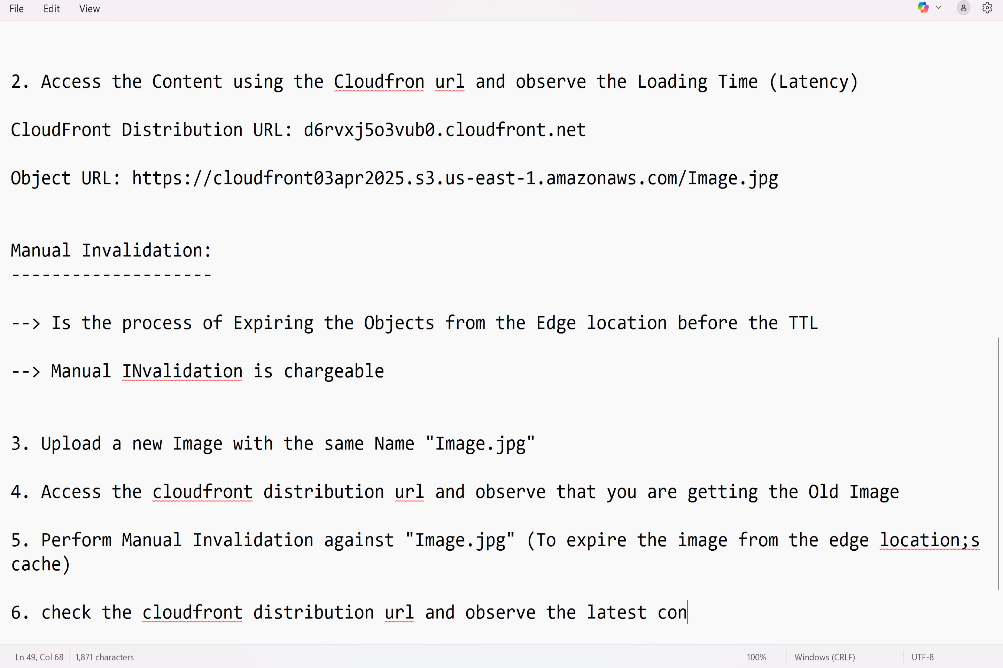
text(tent is getting )
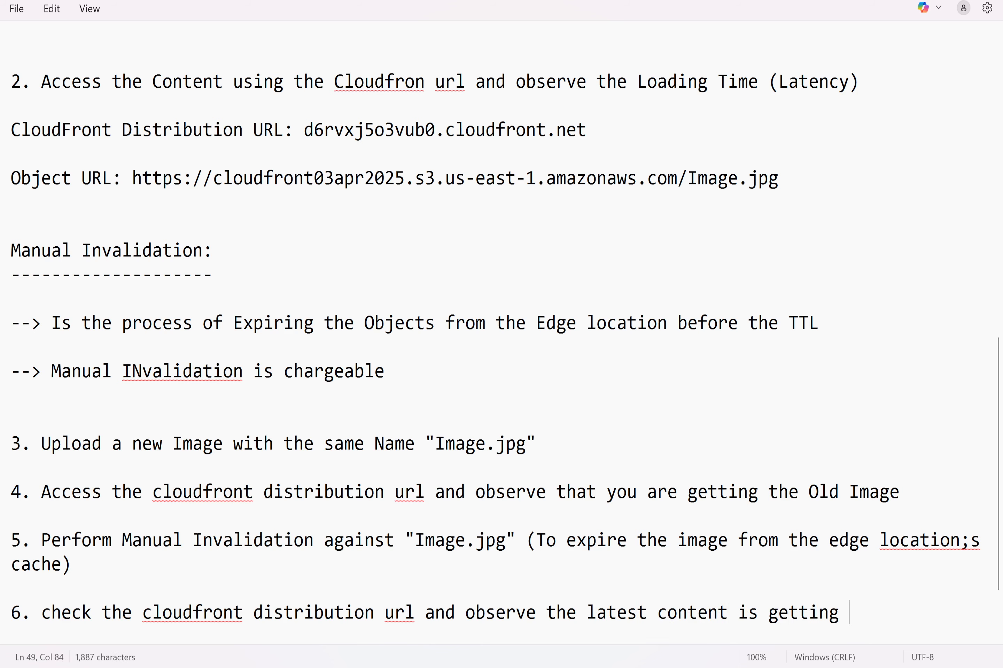
text(delivered.)
key(Return)
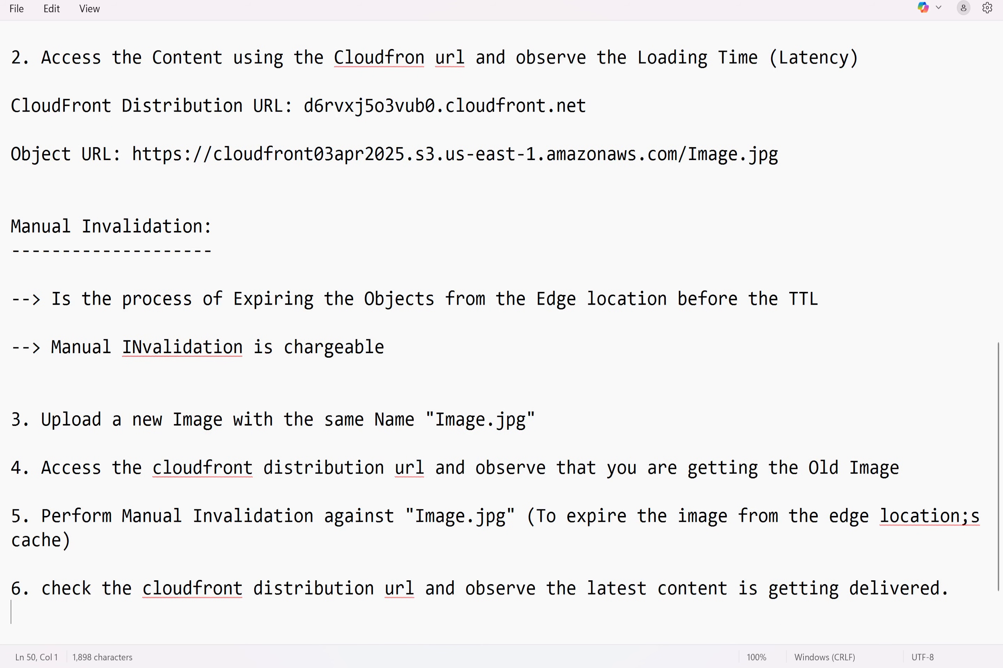
key(Return)
key(Return)
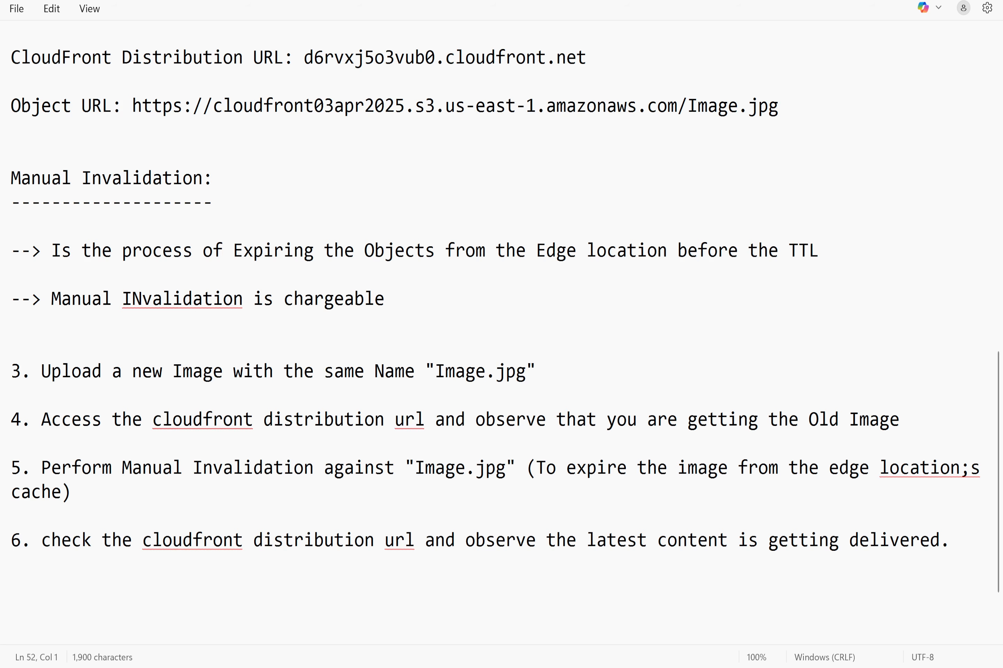
Switch to the Downloads folder in File Explorer and rename the original Image file as Image5.
drag(1000, 9, 432, 117)
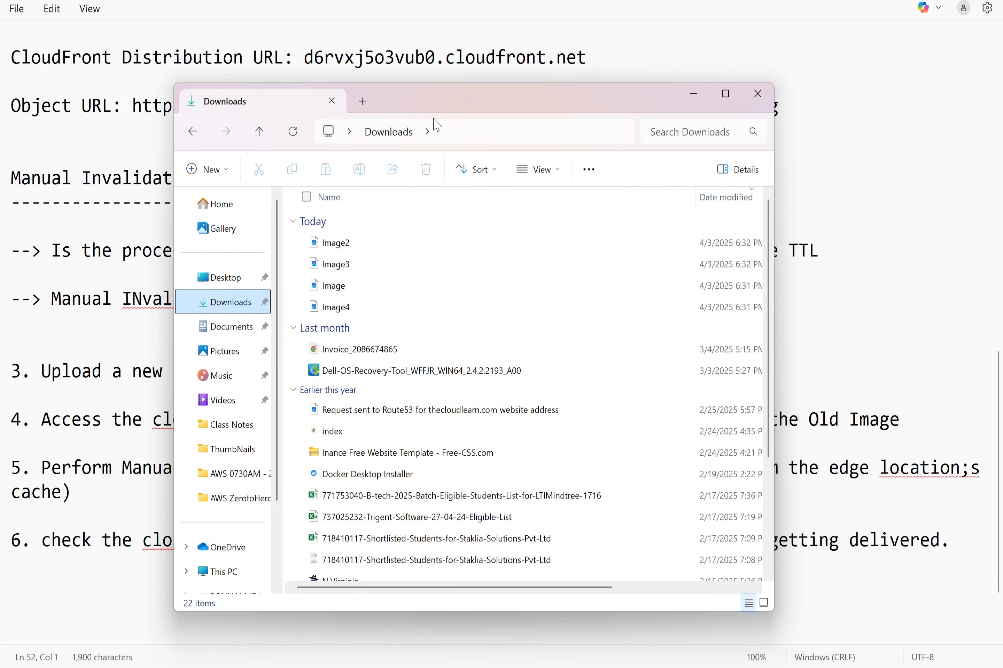
double_click(424, 95)
click(193, 168)
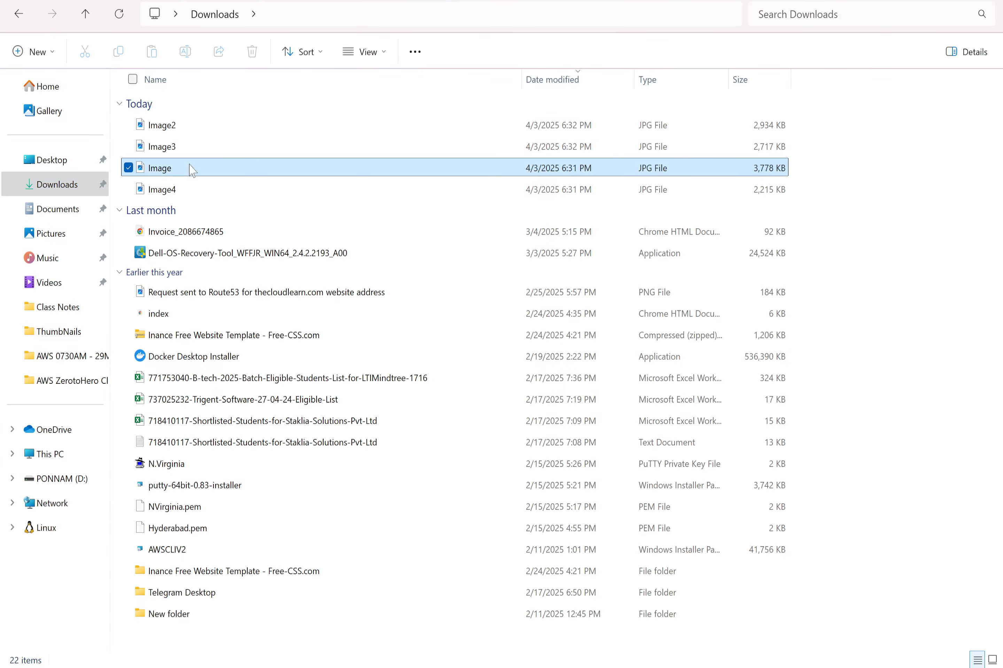
click(193, 168)
text(Image5)
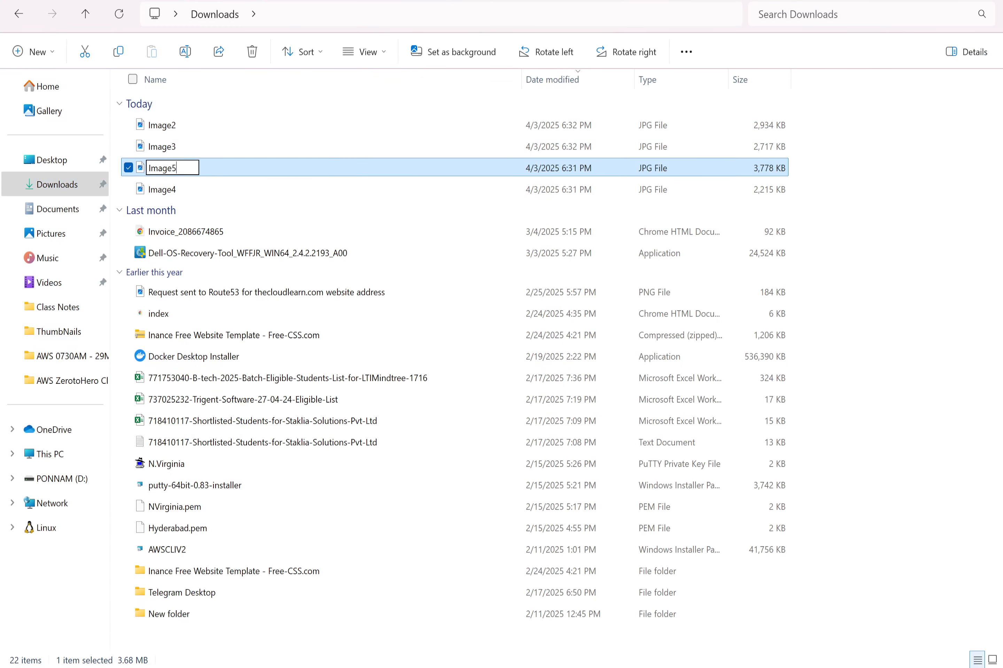
key(Return)
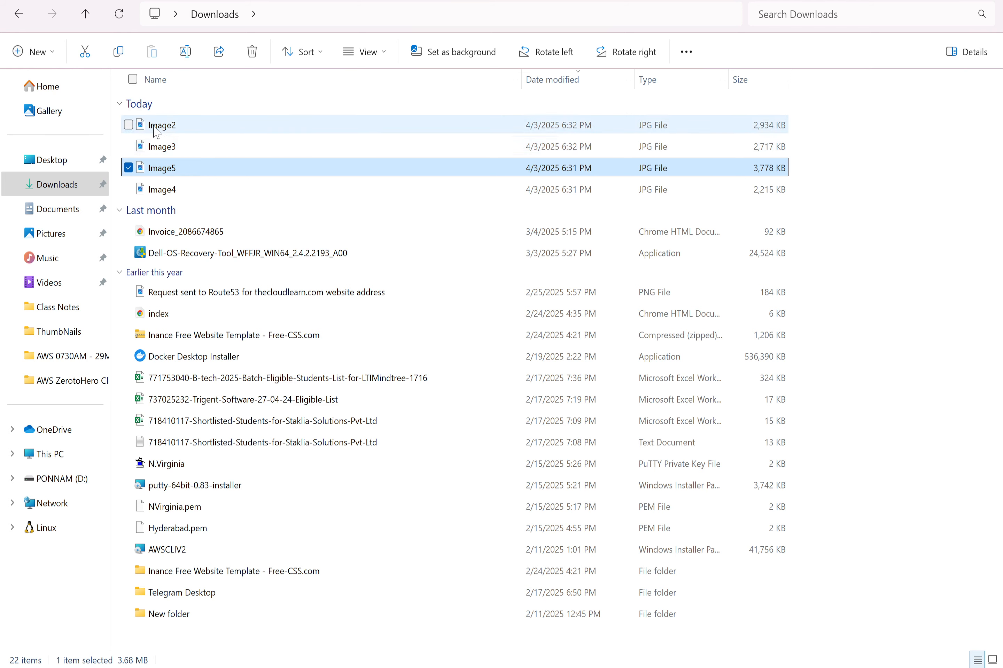
Rename the Image2 file as Image, open it to preview the picture, and close the viewer.
click(158, 127)
key(F2)
key(End)
key(BackSpace)
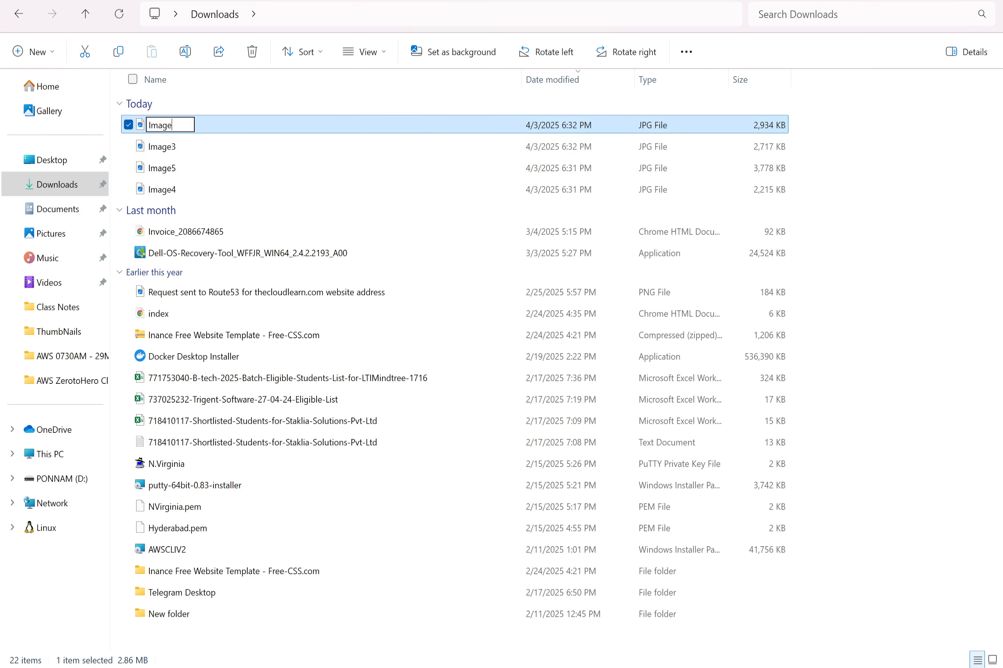
key(Return)
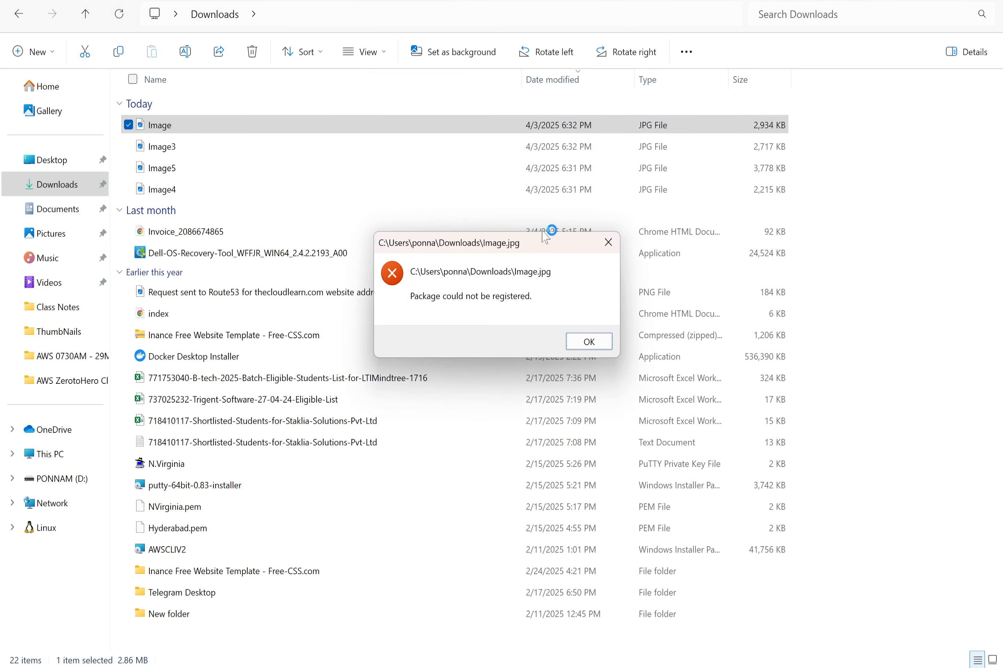
click(588, 341)
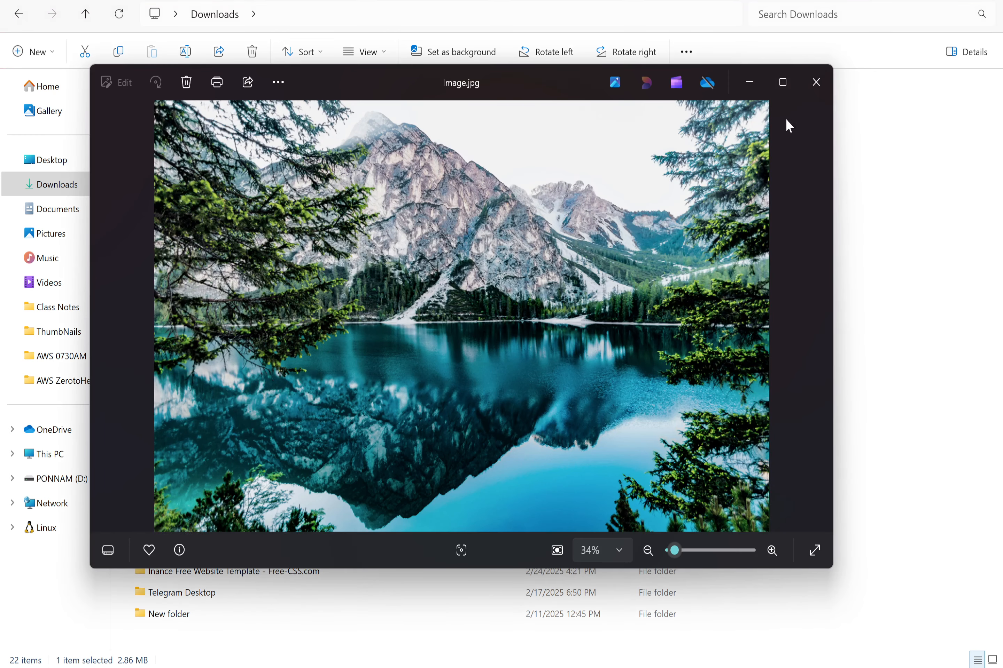
click(815, 82)
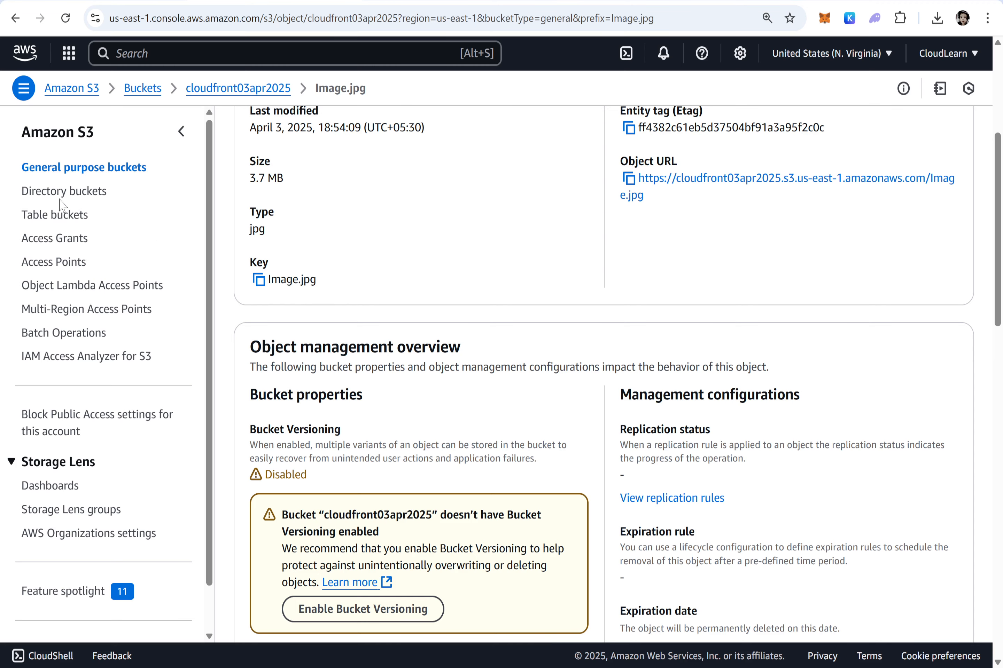
In the browser, start an upload to the cloudfront03apr2025 bucket and add Image.jpg from the Downloads folder.
scroll(362, 189, up, 5)
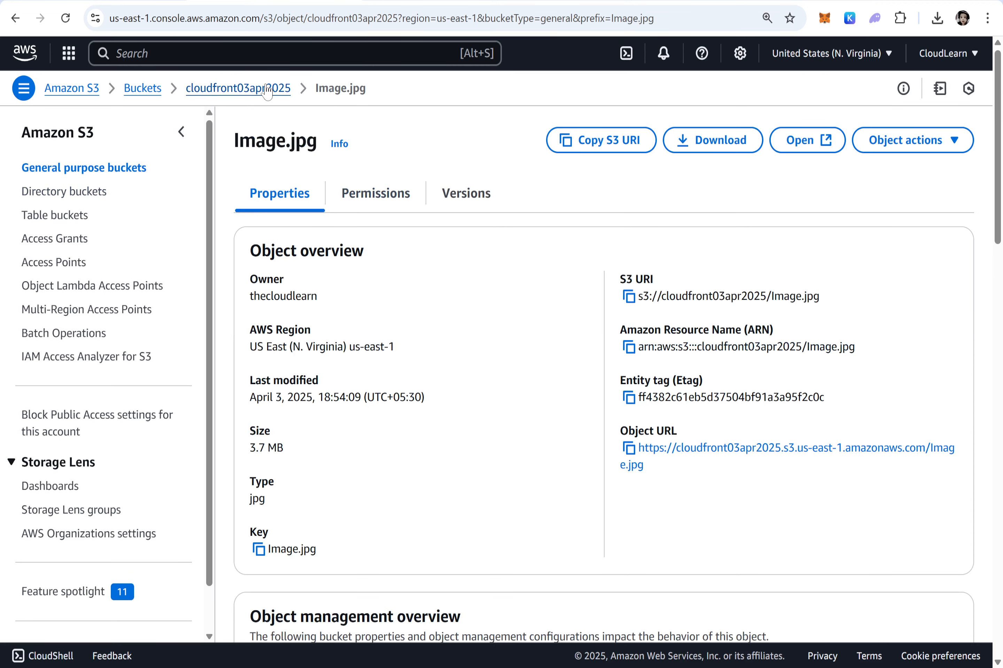
click(281, 88)
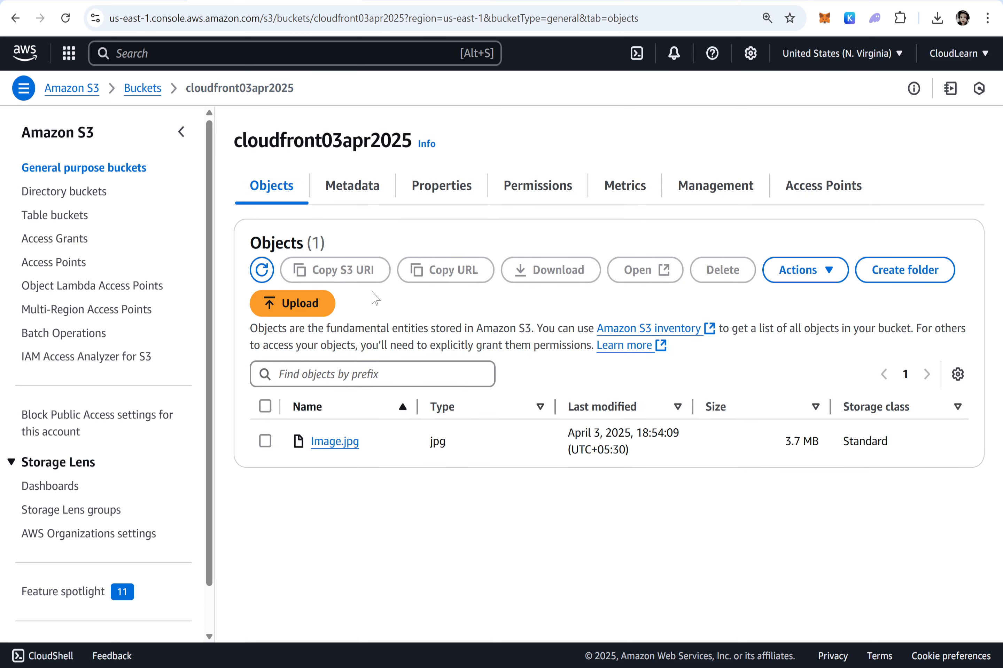
click(294, 303)
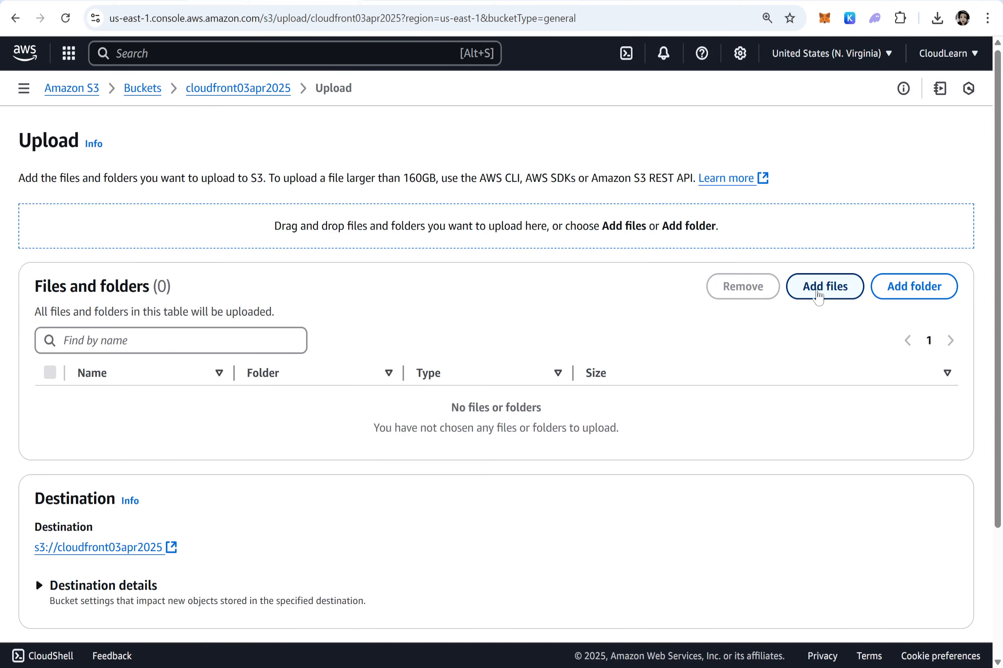
click(818, 299)
double_click(182, 88)
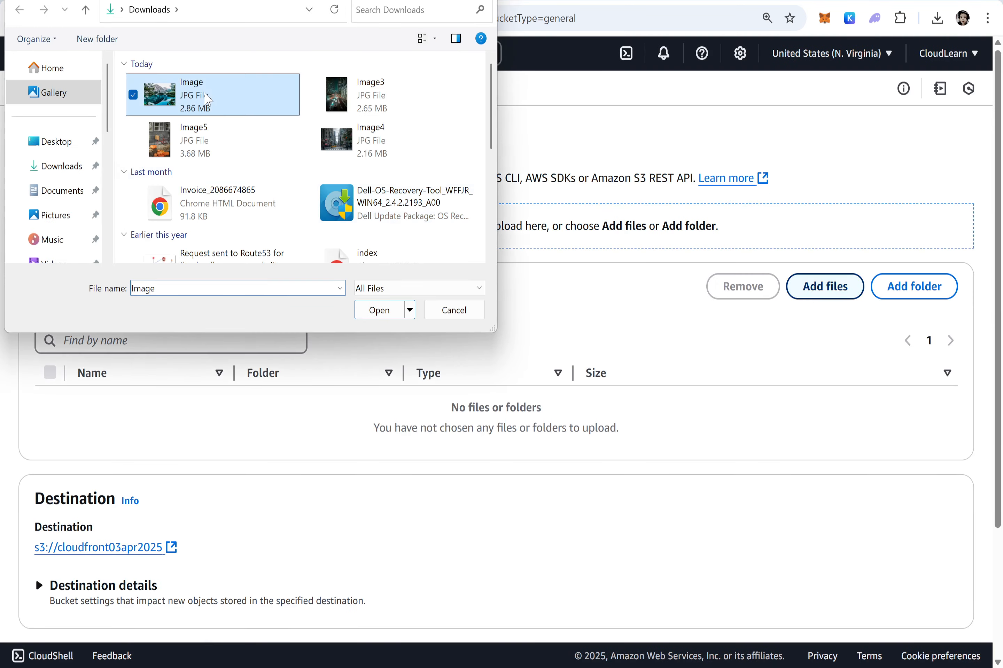
scroll(320, 320, down, 3)
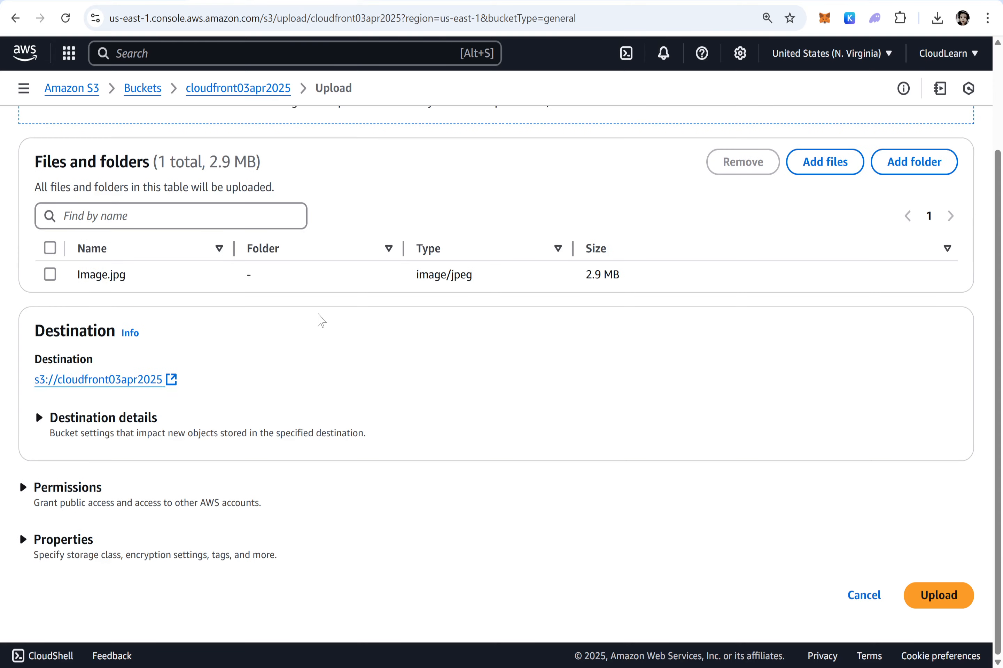
Grant public-read access to the new Image.jpg with the risk acknowledged, and upload it to the bucket.
click(69, 488)
scroll(258, 396, down, 5)
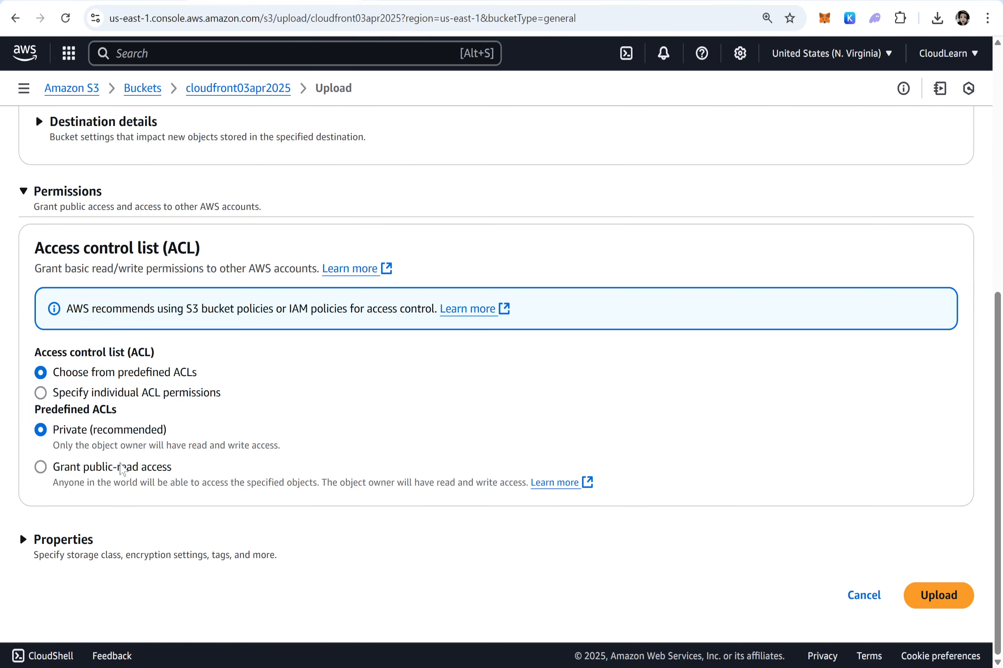
click(120, 463)
scroll(120, 466, down, 3)
click(110, 458)
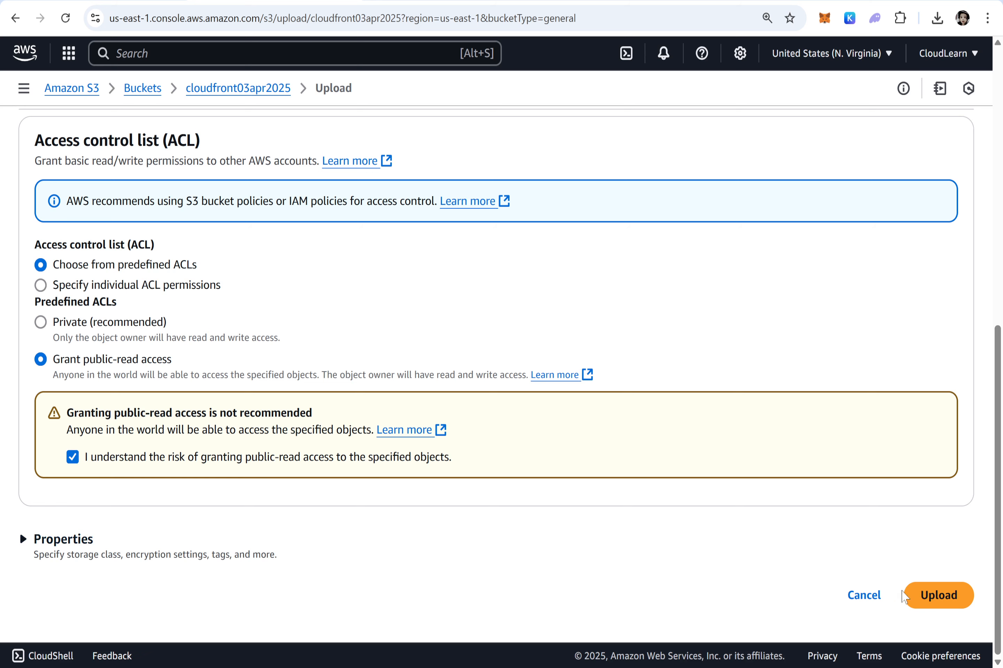
click(937, 598)
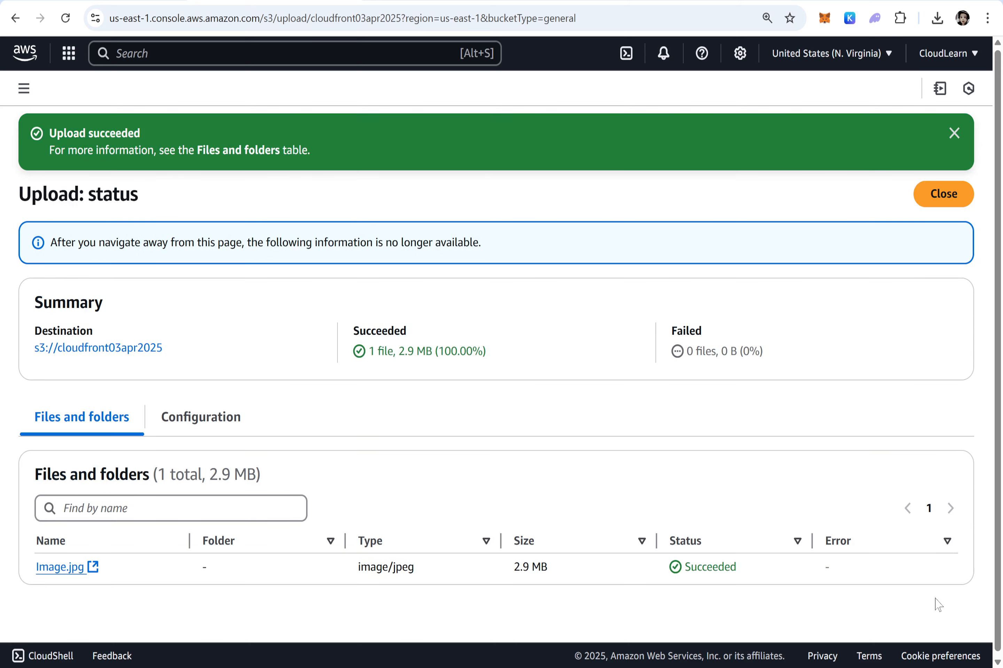
click(934, 194)
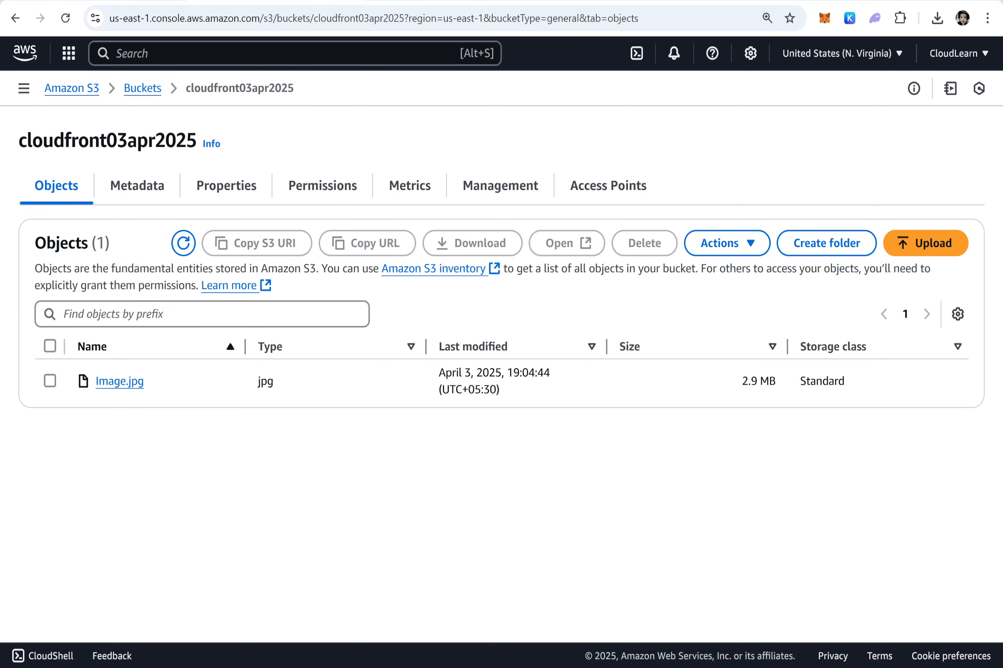
Switch to the notes and copy the CloudFront distribution URL d6rvxj5o3vub0.cloudfront.net.
key(alt+Tab)
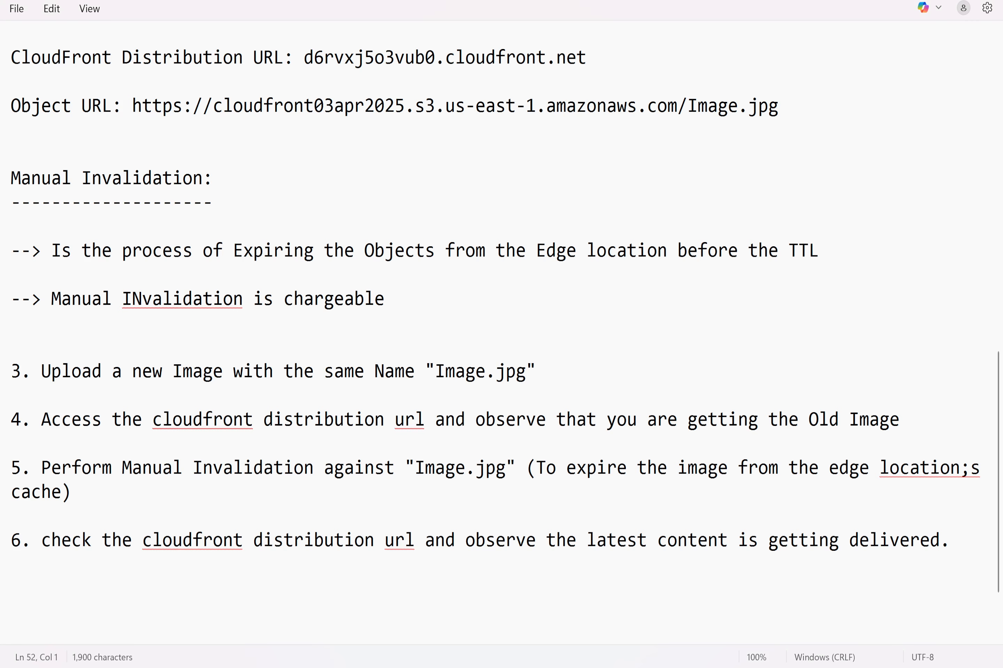
scroll(505, 309, up, 1)
drag(586, 130, 304, 130)
key(ctrl+c)
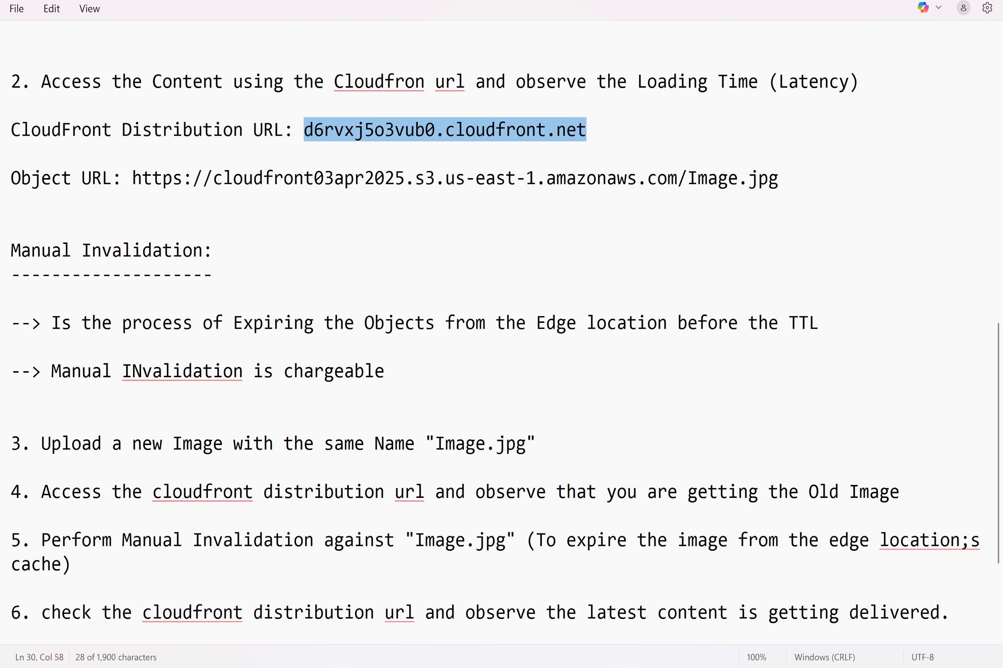
Back in the browser, open the copied distribution URL in a new tab and reload it twice to check which image is delivered.
key(alt+Tab)
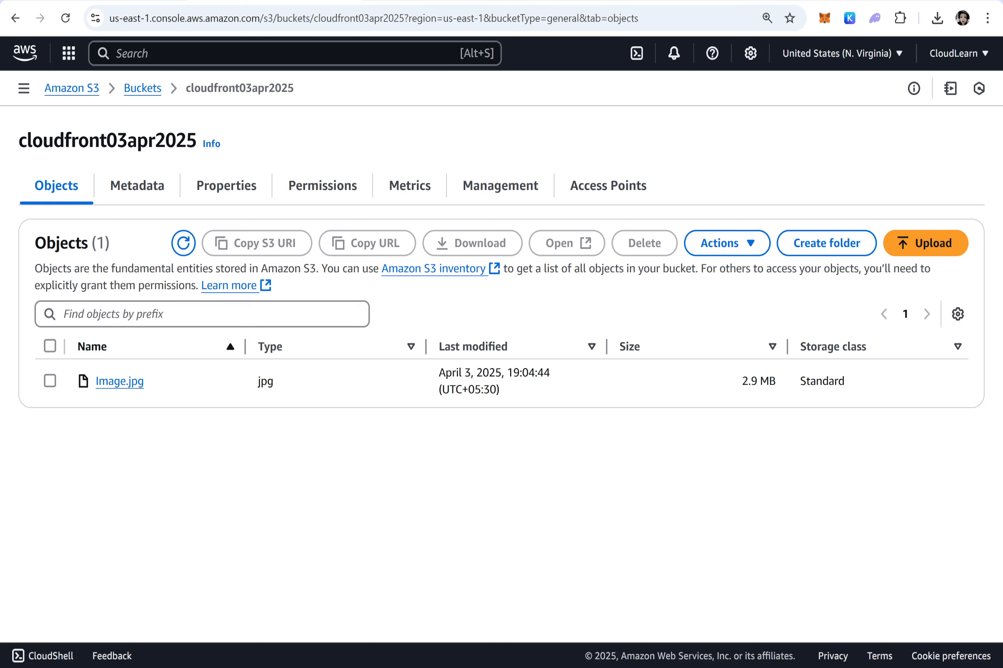
key(ctrl+t)
key(ctrl+v)
key(Return)
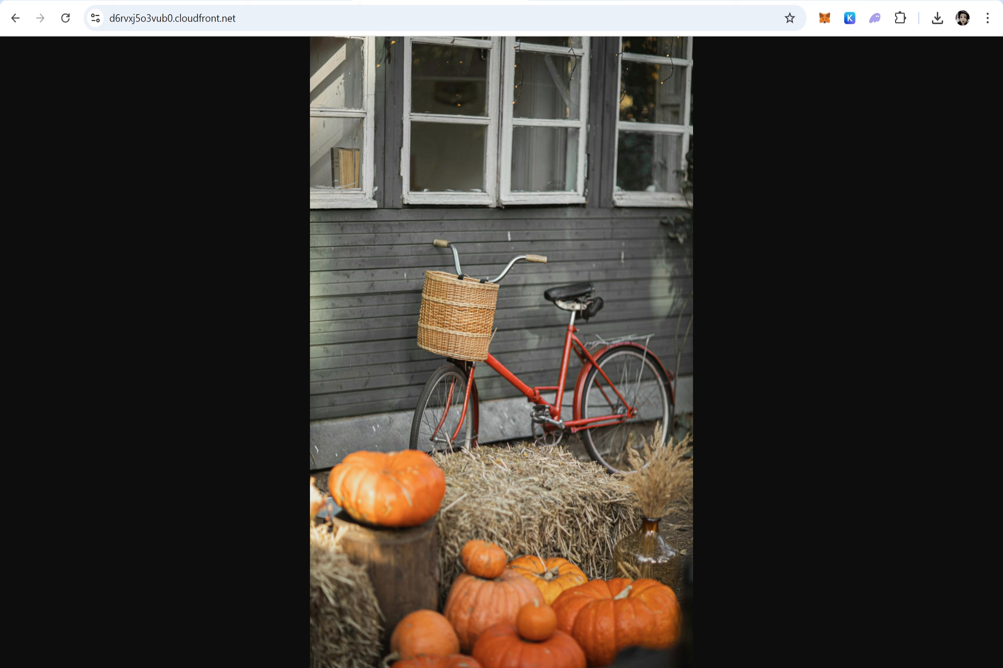
key(F5)
key(F5)
In CloudFront, start a new invalidation for the MyHandsOn-Distribution and enter /Image.jpg as its object path.
click(108, 1)
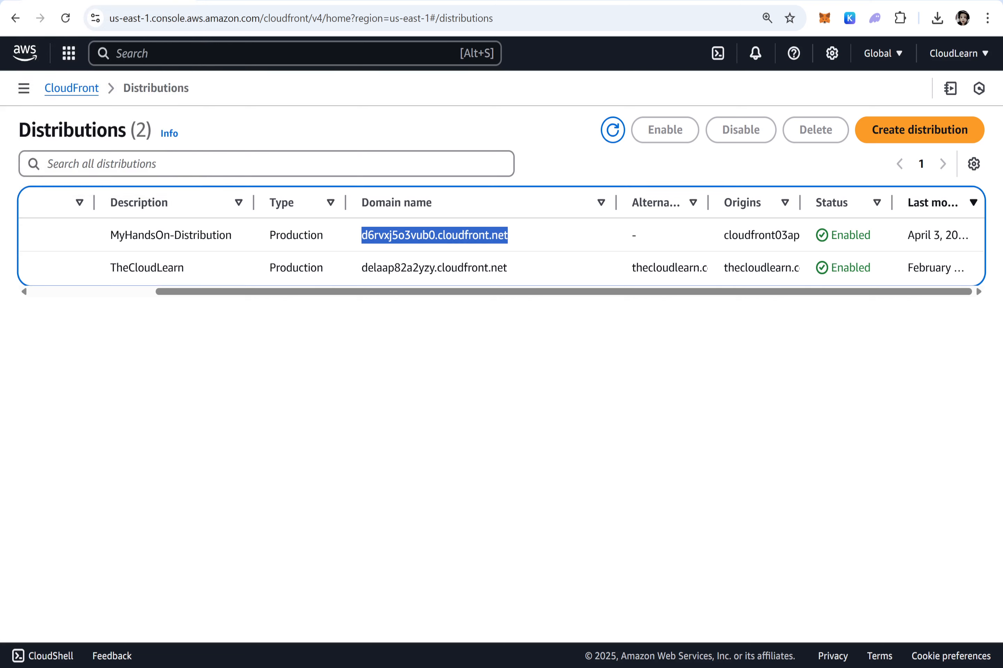
click(72, 90)
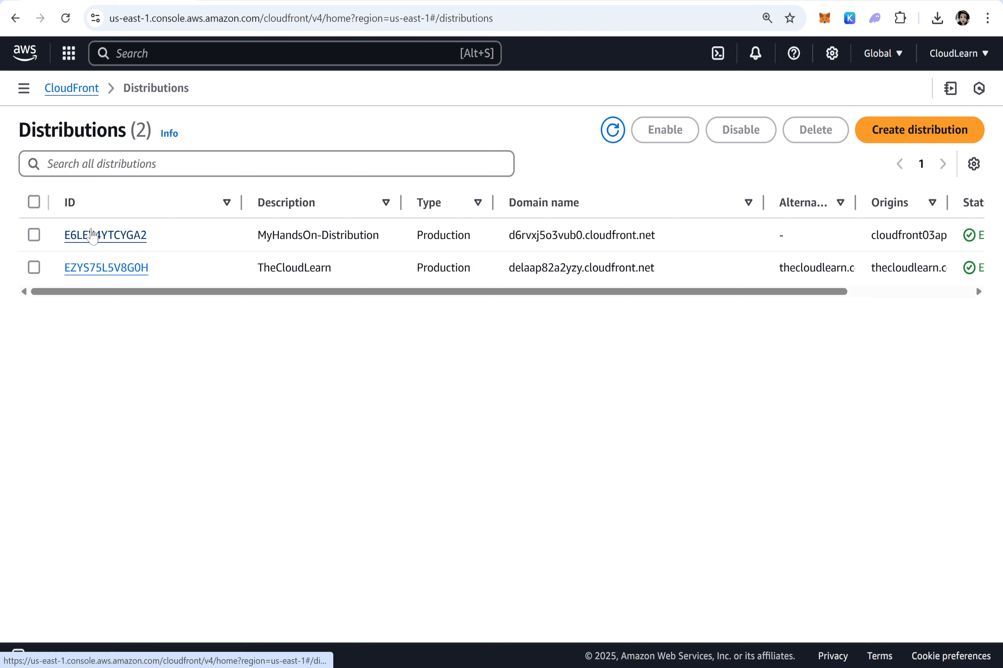
click(95, 236)
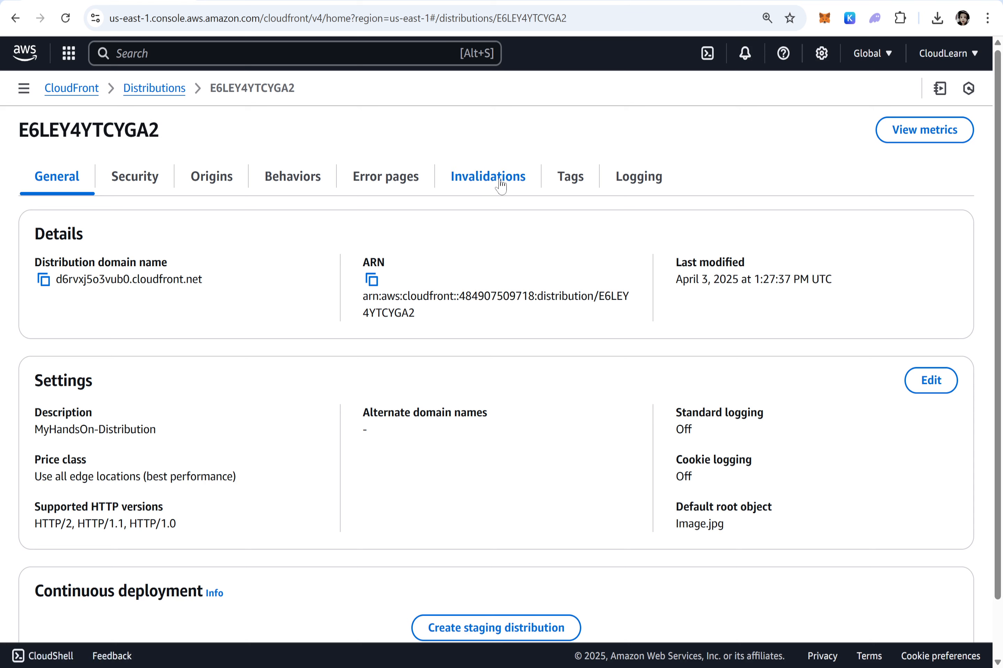
click(500, 186)
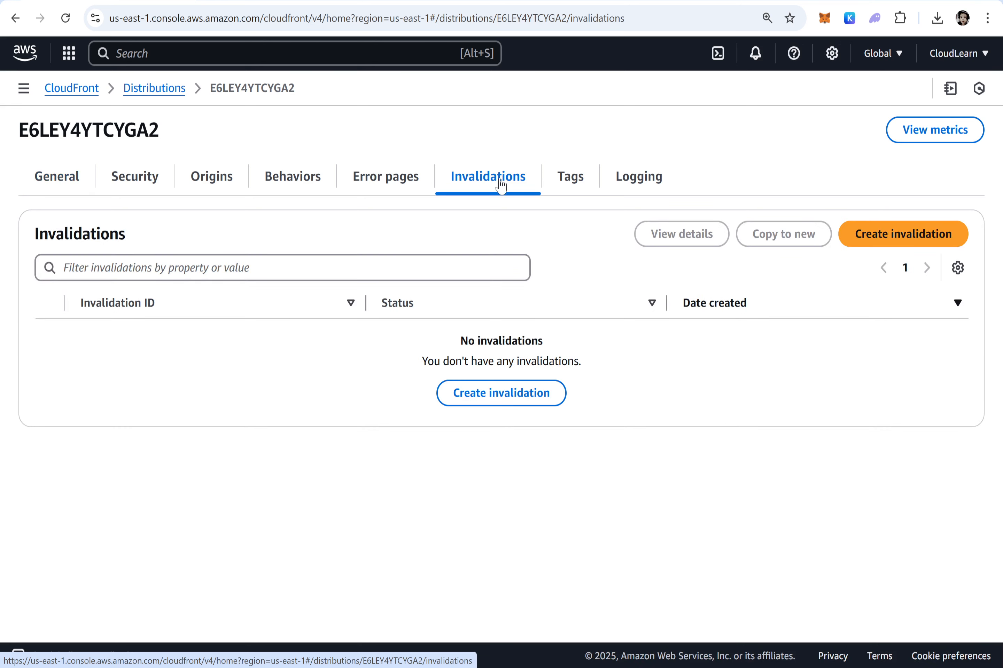
click(904, 242)
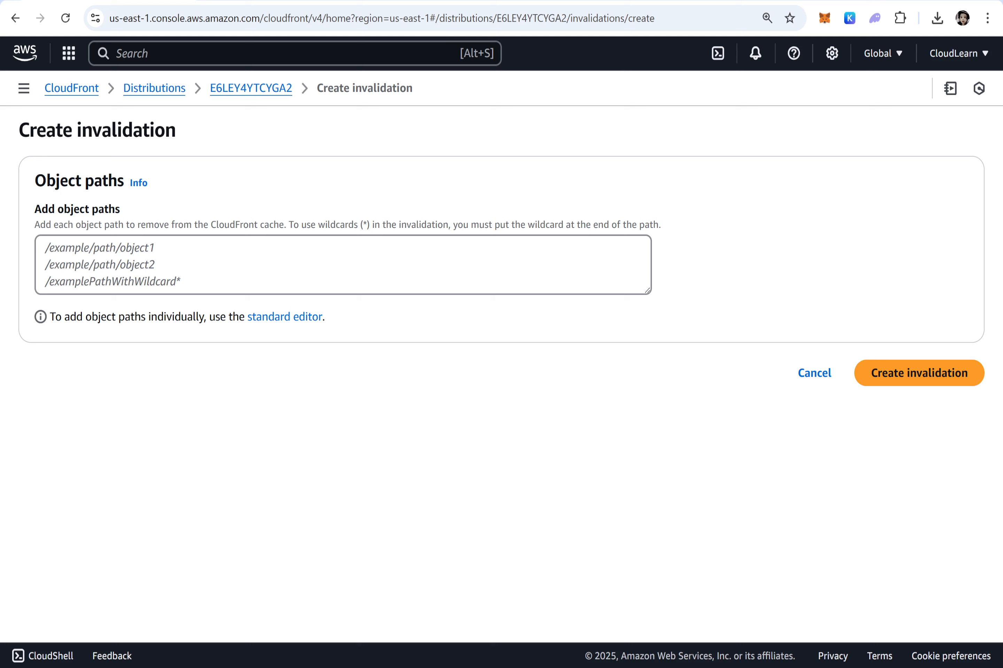
click(46, 248)
text(/)
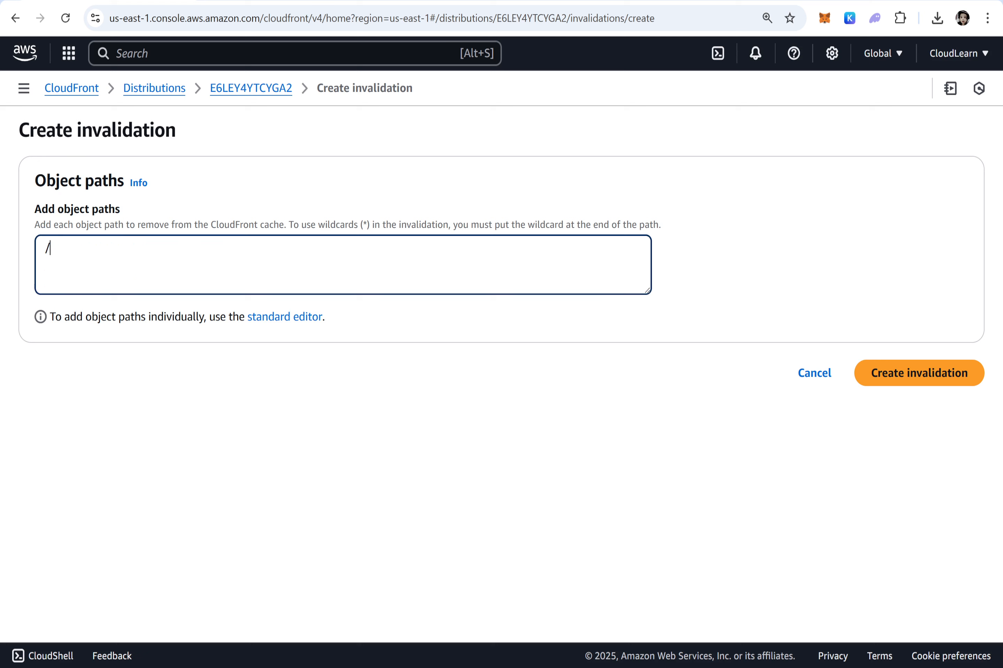
text(Image.jpg)
Try the wildcard path /* in place of /Image.jpg for the invalidation.
key(ctrl+a)
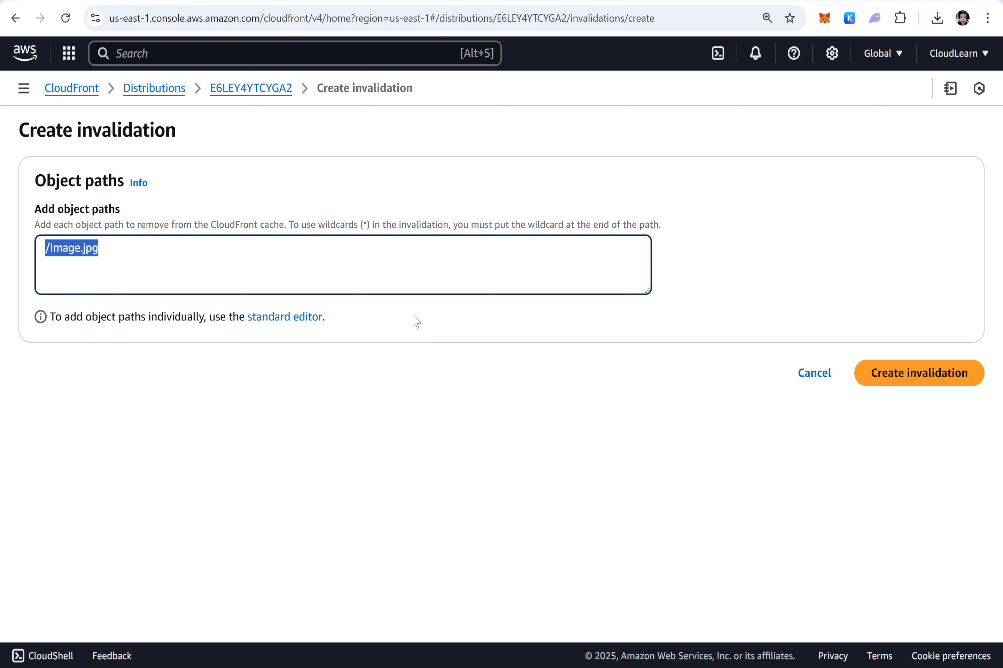
text(*)
key(BackSpace)
text(/*)
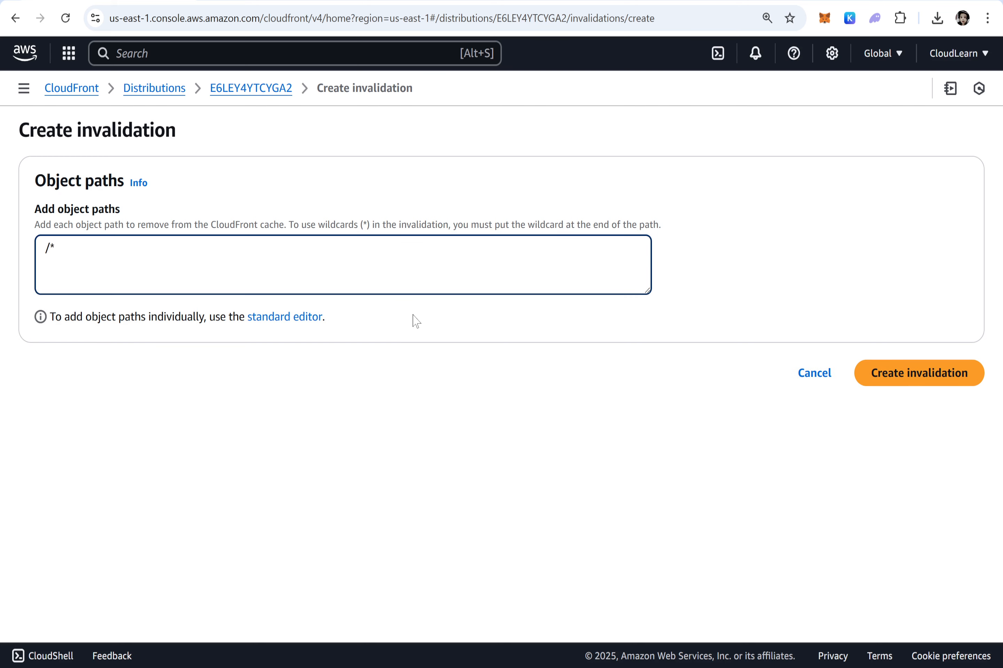
key(BackSpace)
text(Image.jpg)
key(shift+Left)
key(shift+Left)
key(shift+Left)
key(shift+Left)
key(shift+Left)
key(shift+Left)
key(shift+Left)
key(shift+Left)
key(shift+Left)
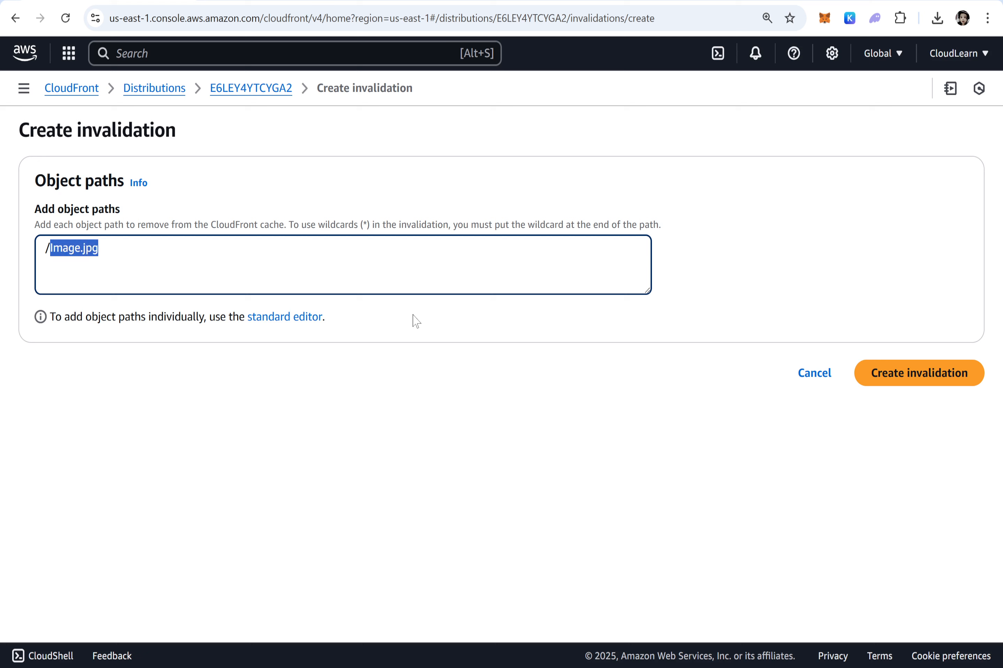
text(*)
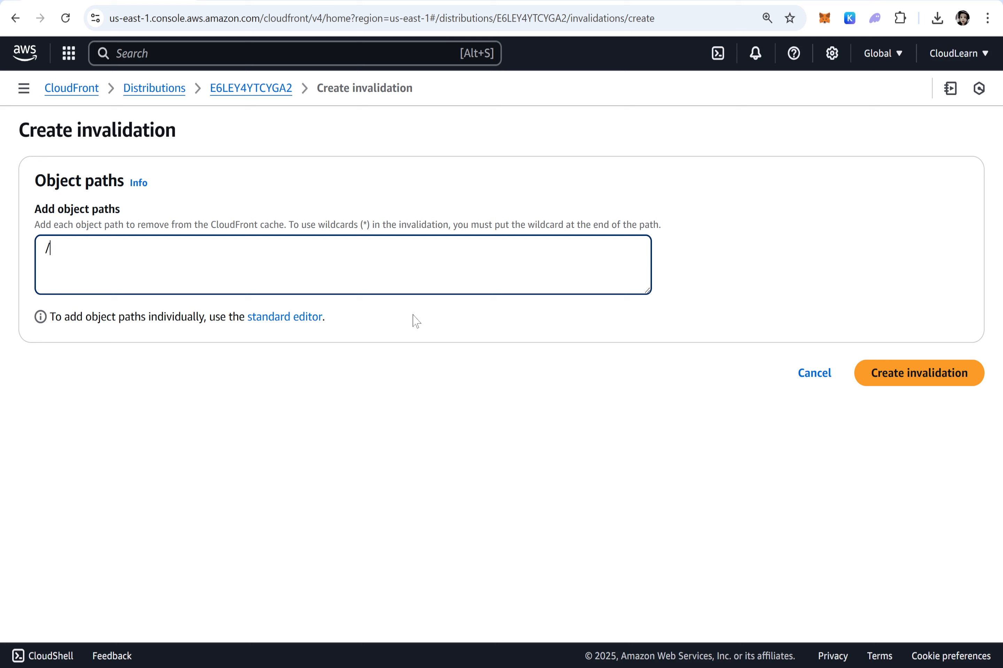
Complete the object path as /Image.jpg and create the invalidation.
text(Image.jpg)
click(921, 374)
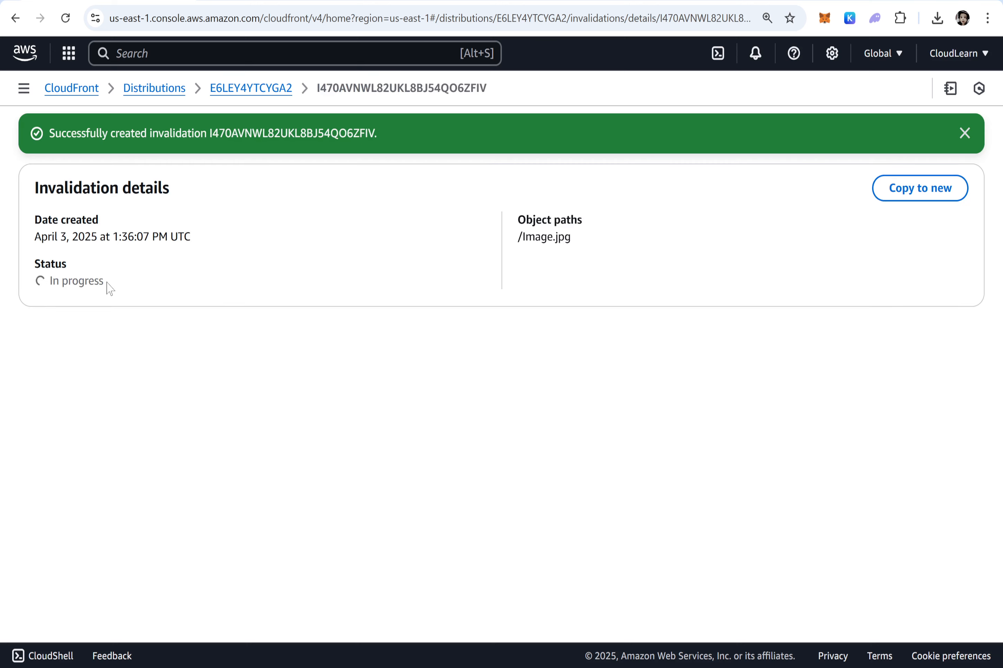
Monitor the invalidation's status, and reload the distribution URL to check which image is delivered.
drag(108, 285, 22, 285)
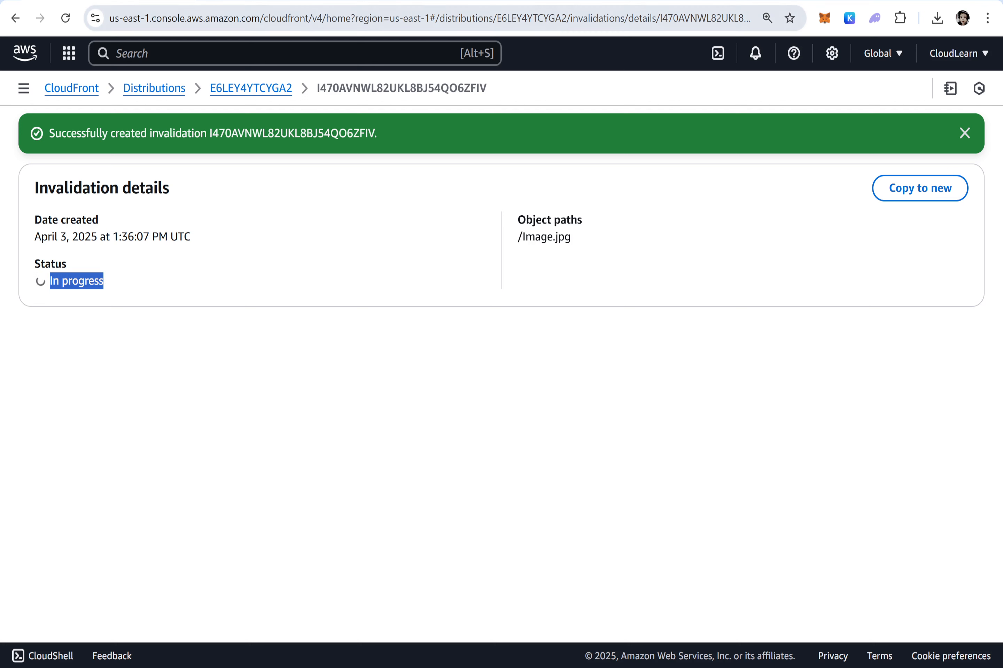
click(425, 0)
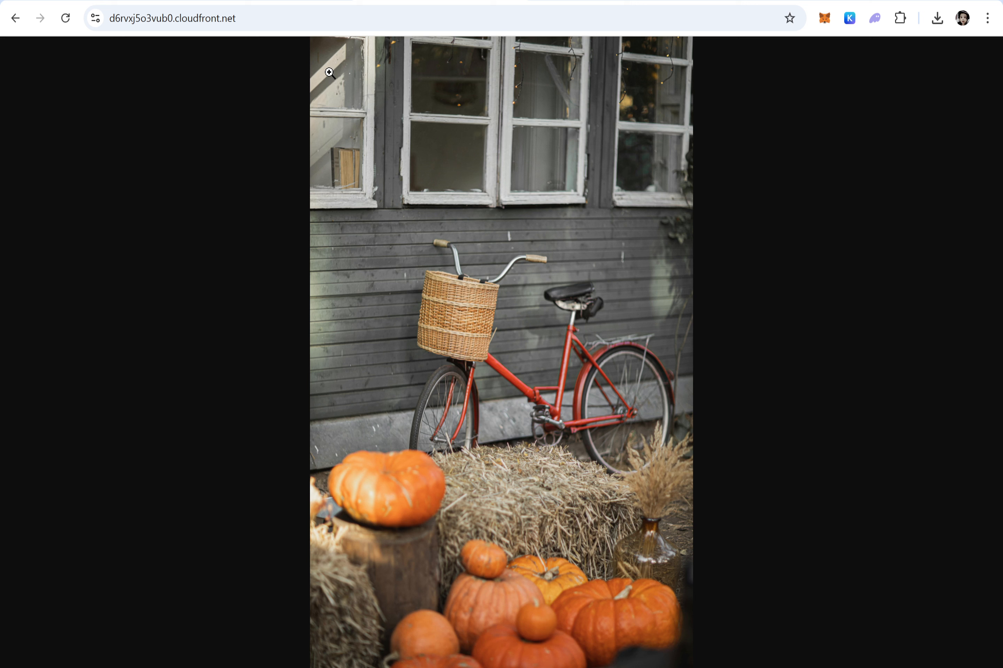
click(134, 1)
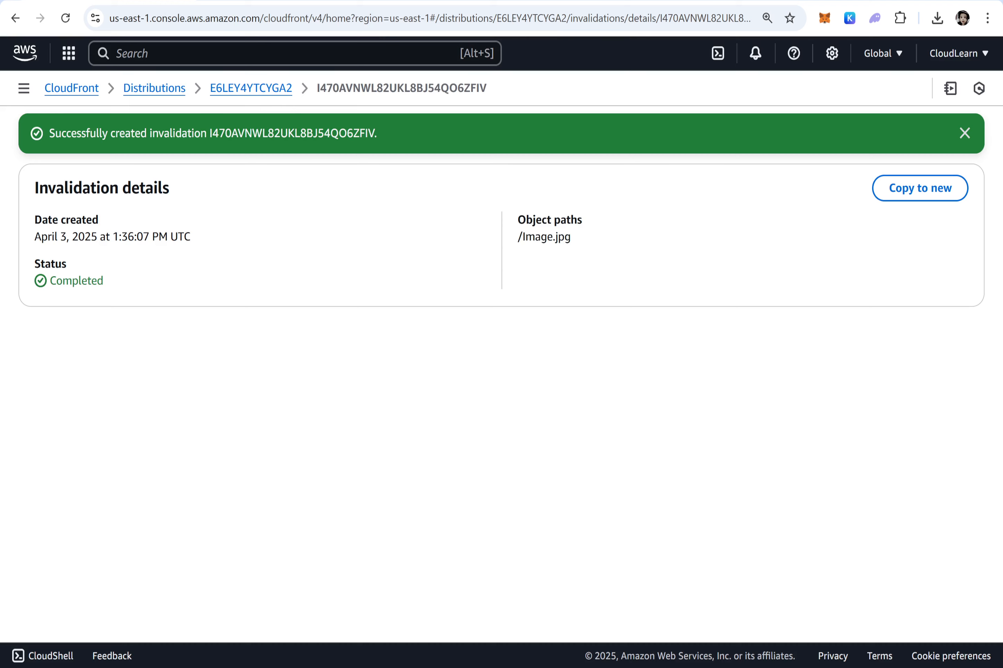
double_click(76, 281)
click(431, 1)
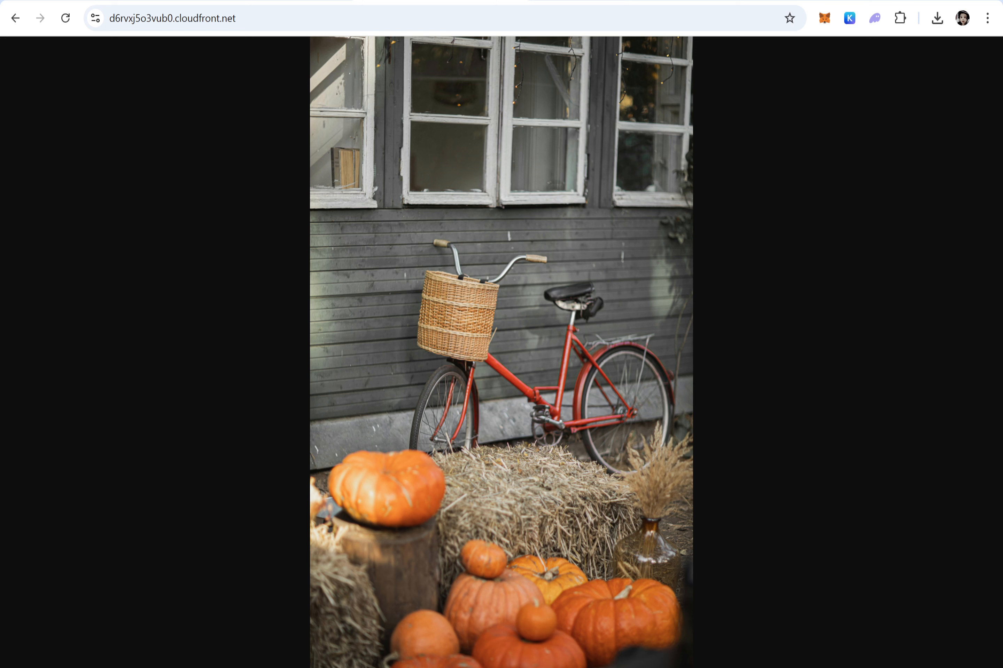
key(F5)
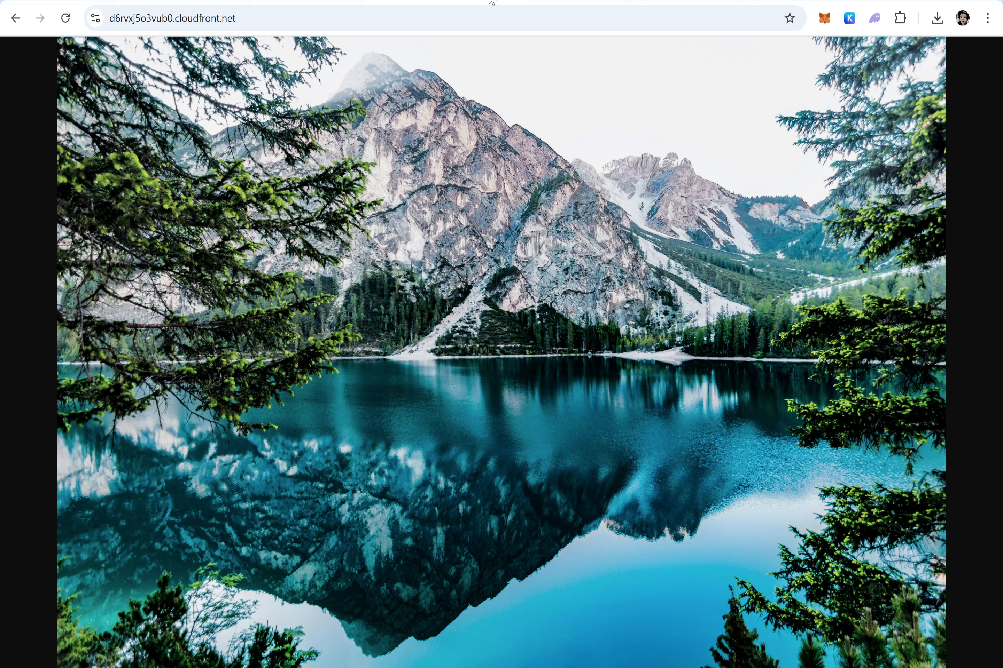
click(276, 0)
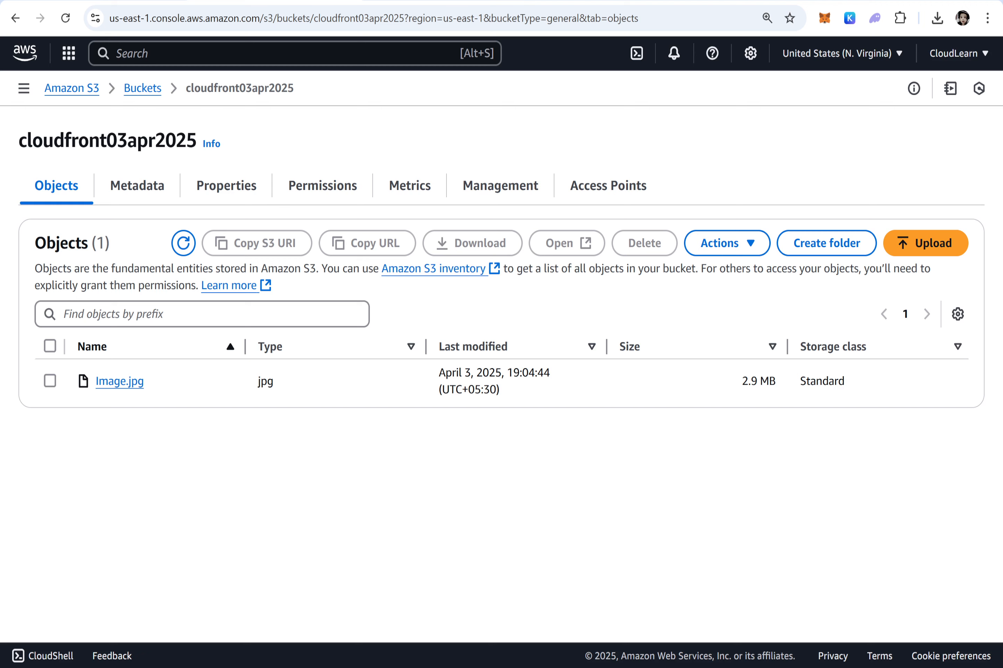
click(86, 1)
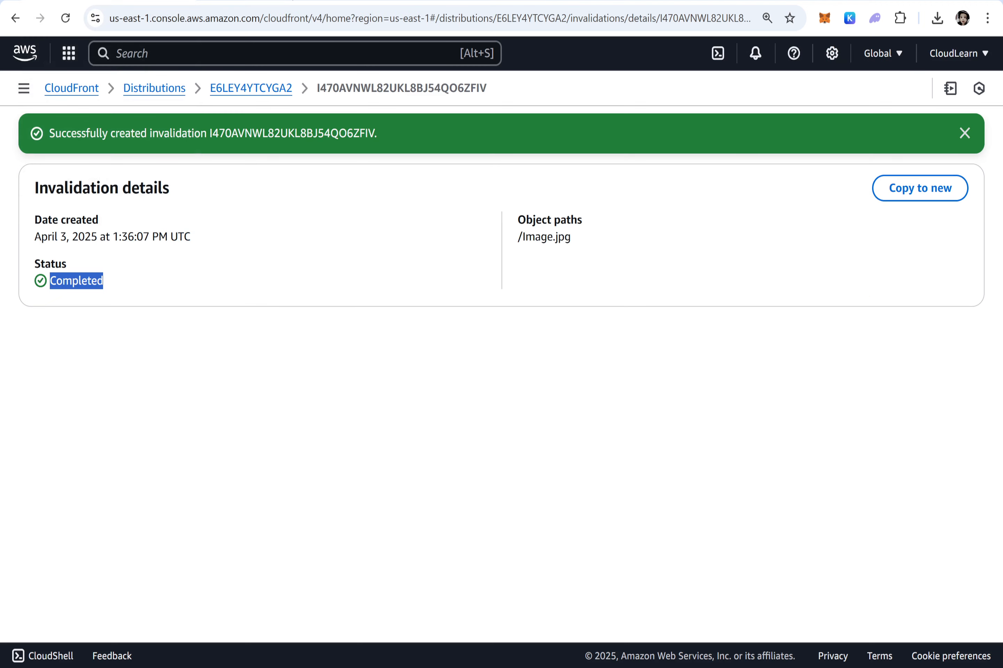
click(296, 0)
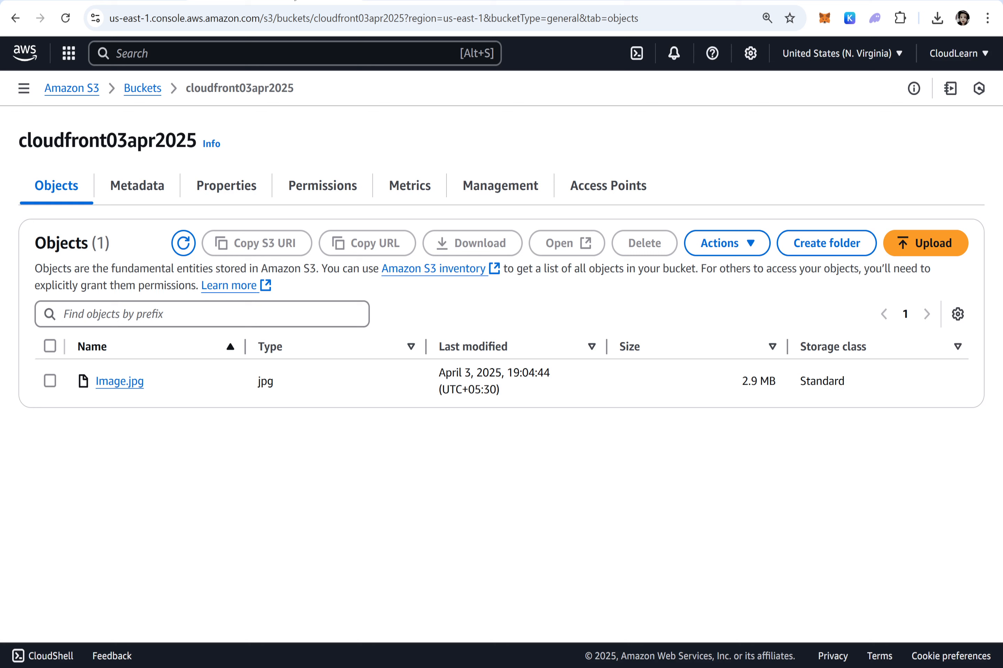
Return to the CloudFront distributions list and disable the MyHandsOn-Distribution, confirming the request.
click(103, 1)
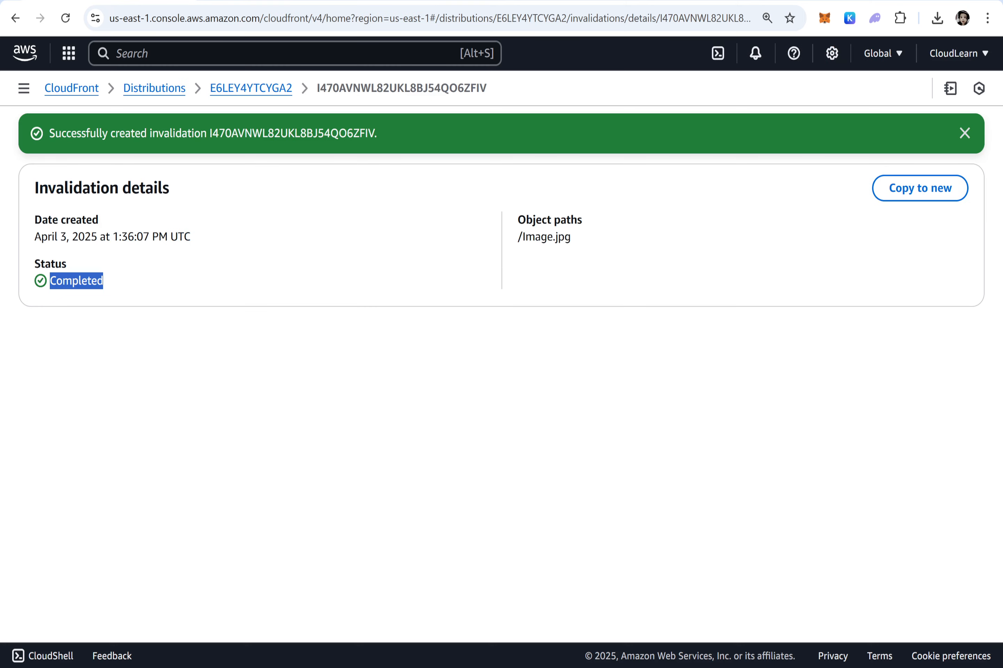
click(168, 90)
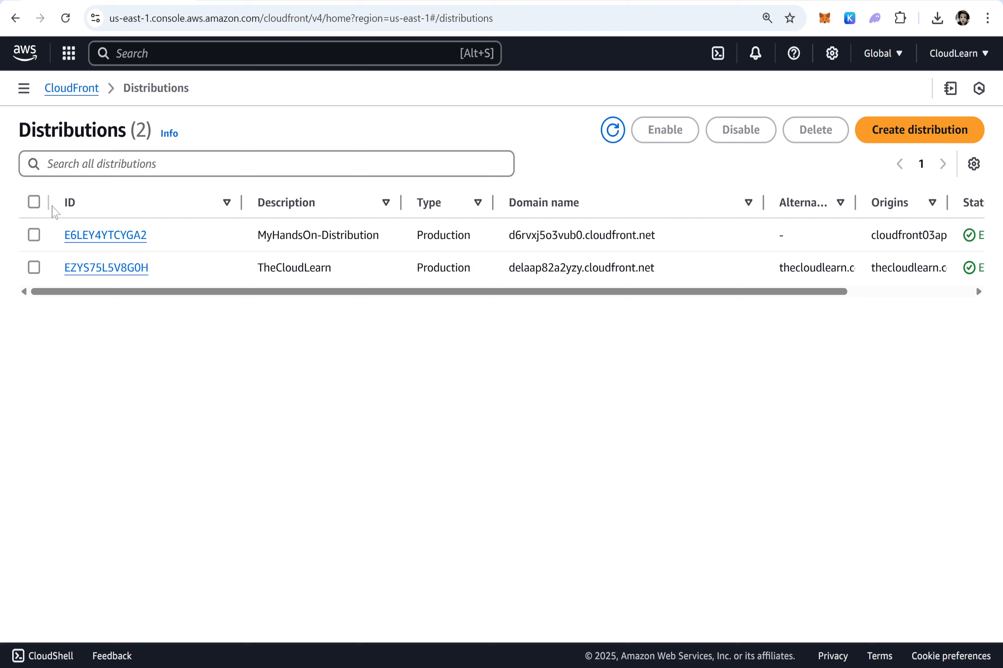
click(36, 236)
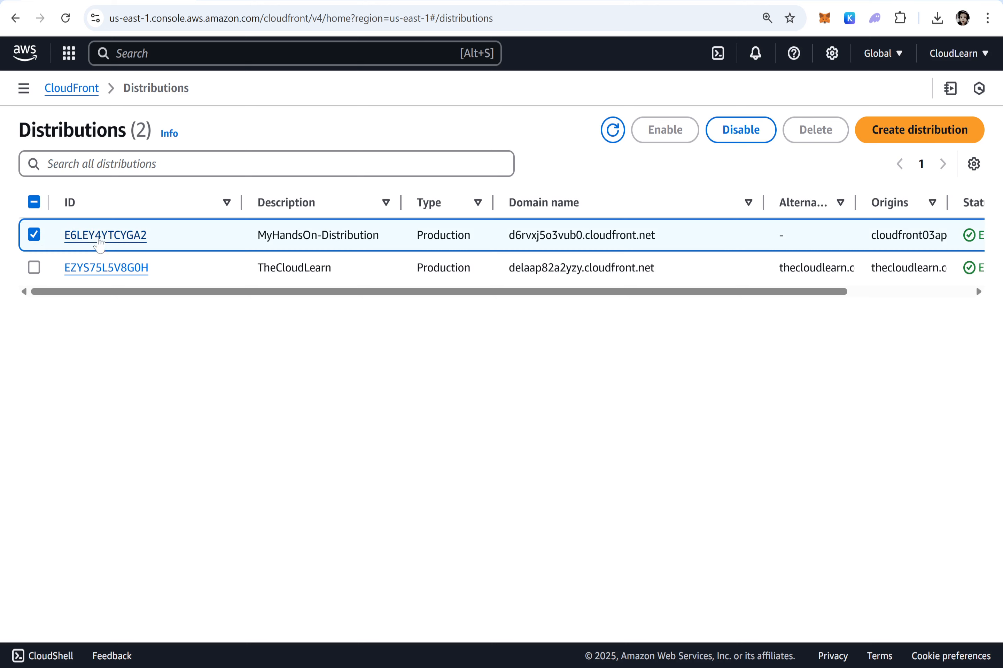
click(742, 130)
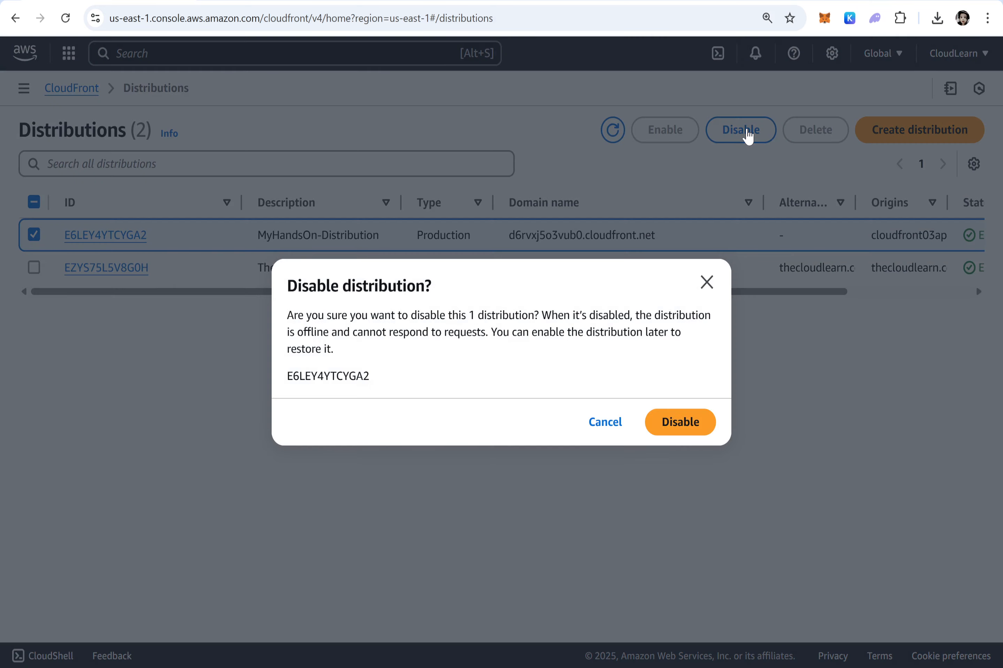
click(683, 425)
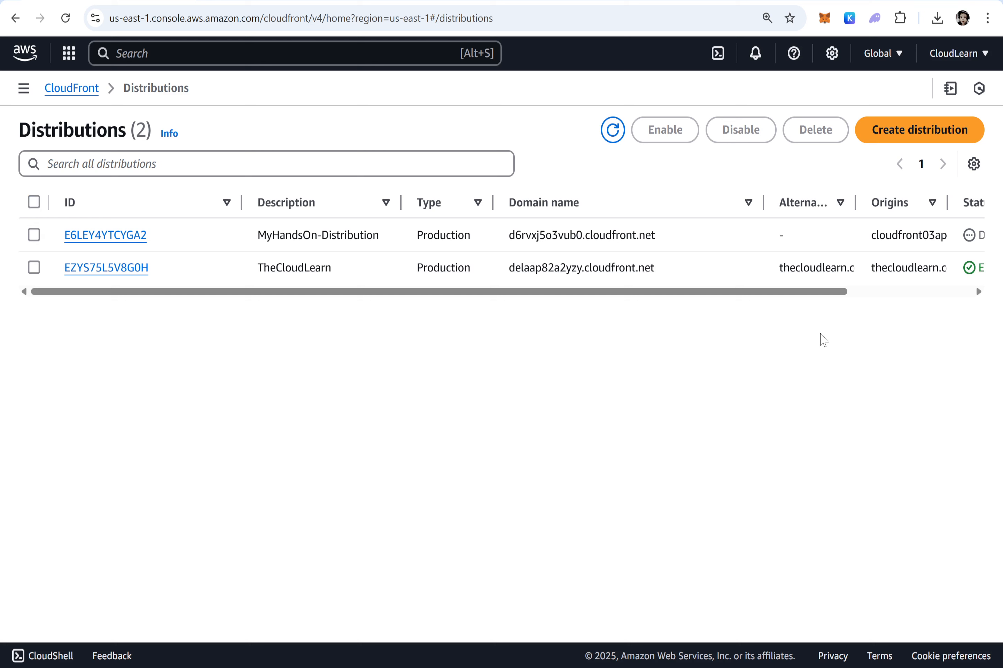
Check the status and last-modified state of the MyHandsOn-Distribution, and select it to see whether it can be deleted.
drag(792, 293, 928, 277)
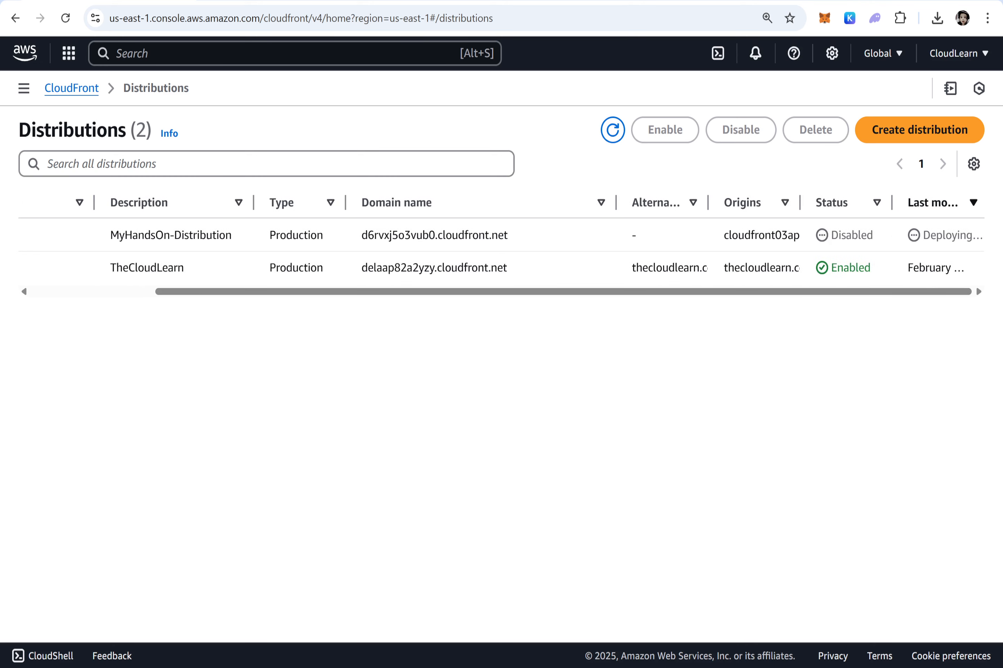
drag(873, 237, 813, 238)
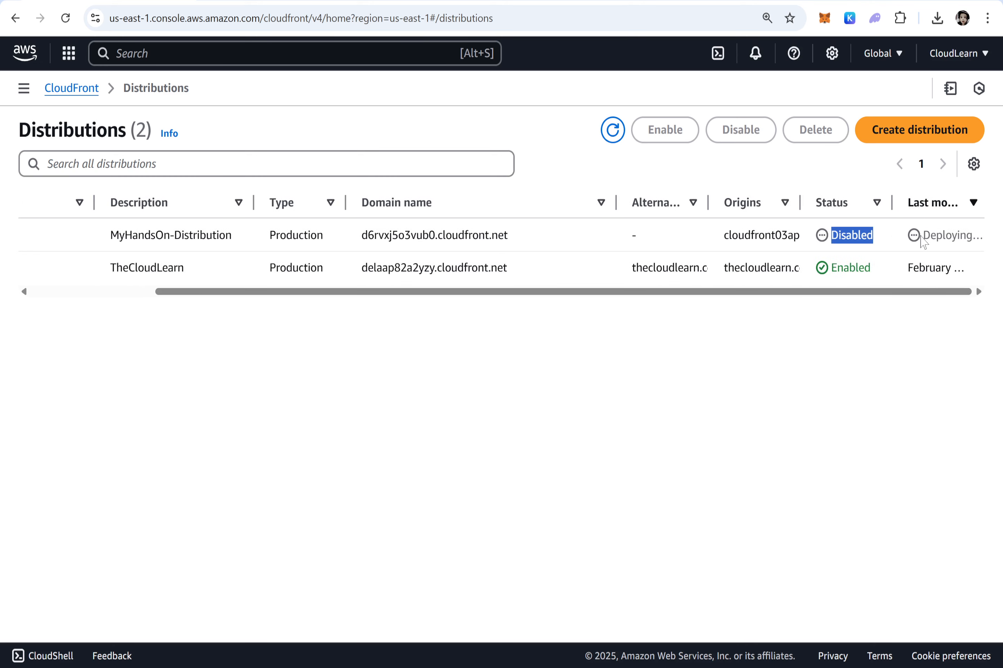
drag(921, 236, 976, 244)
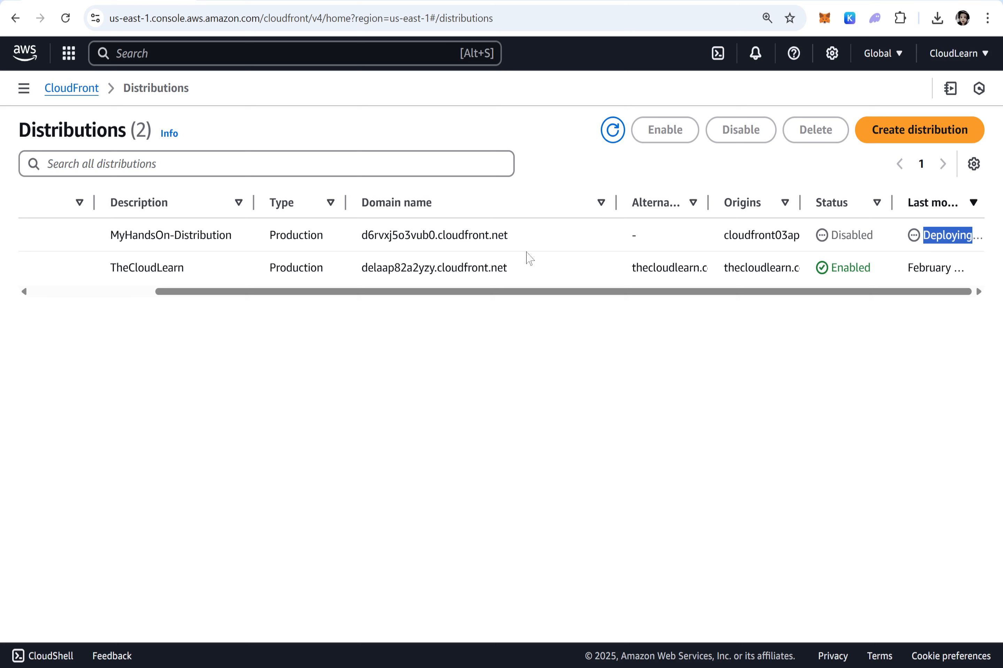
drag(483, 292, 360, 292)
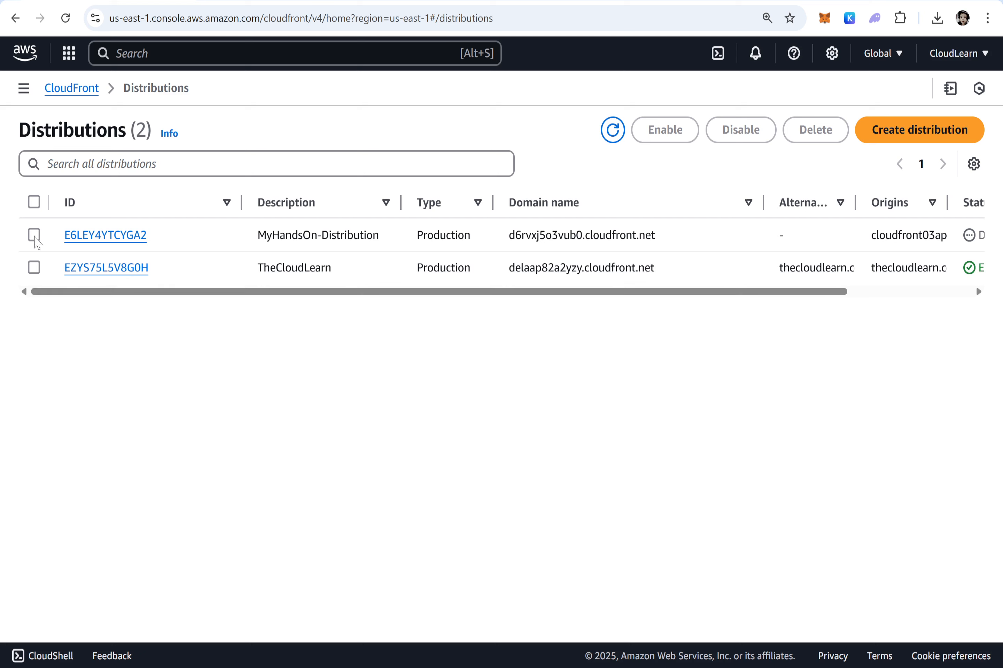
click(34, 234)
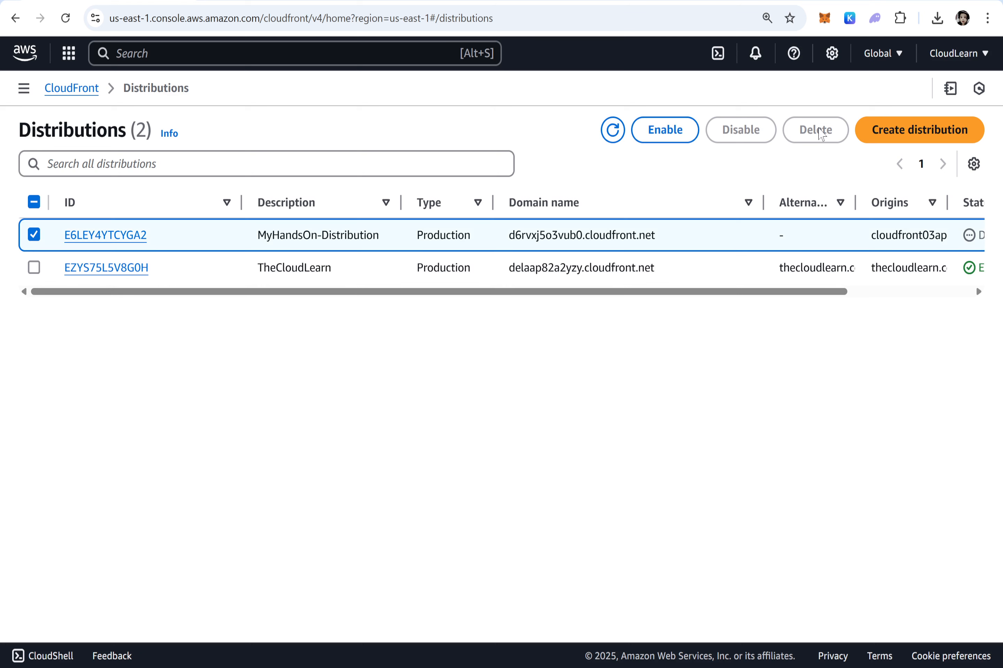